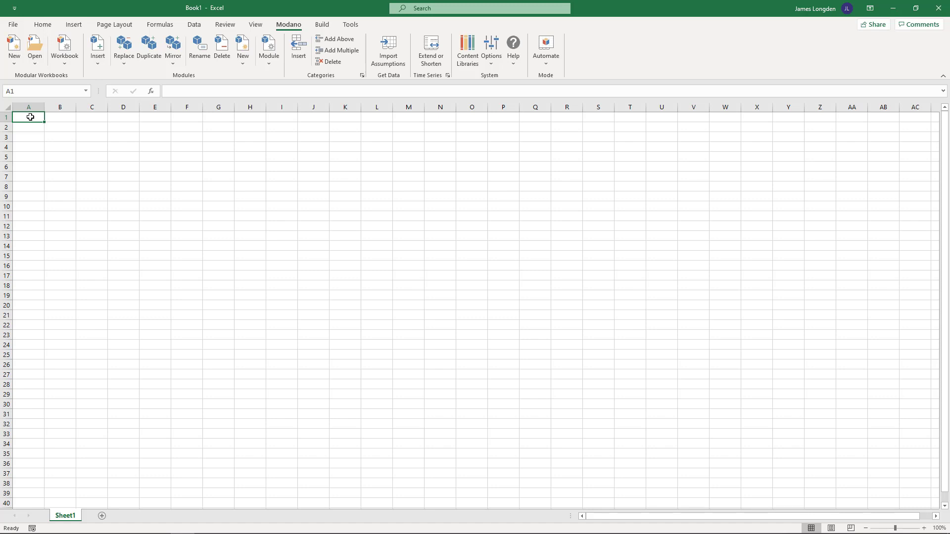
Browse the web modules of all genres in the Funds Management library and the Property Planning library, without inserting any.
{"action": "left_click", "coordinate": [95, 60]}
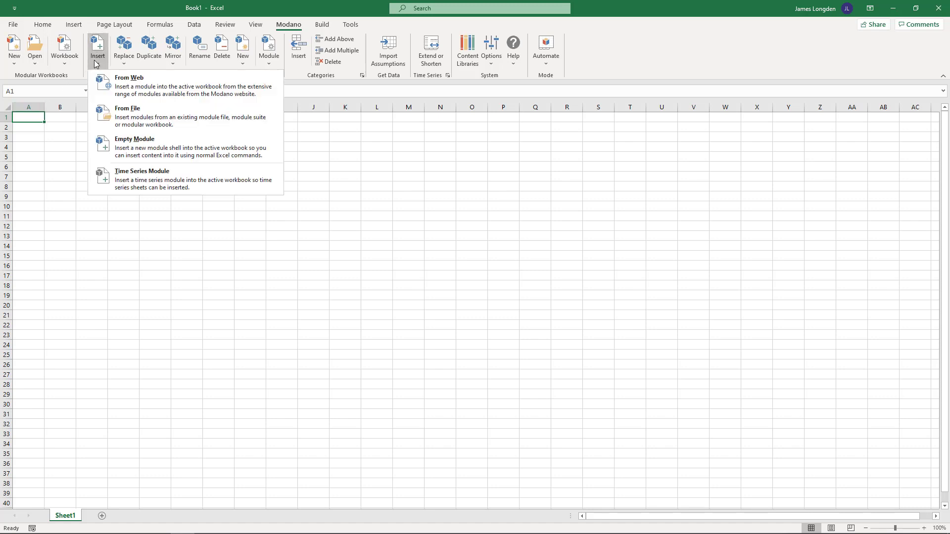
{"action": "left_click", "coordinate": [111, 81]}
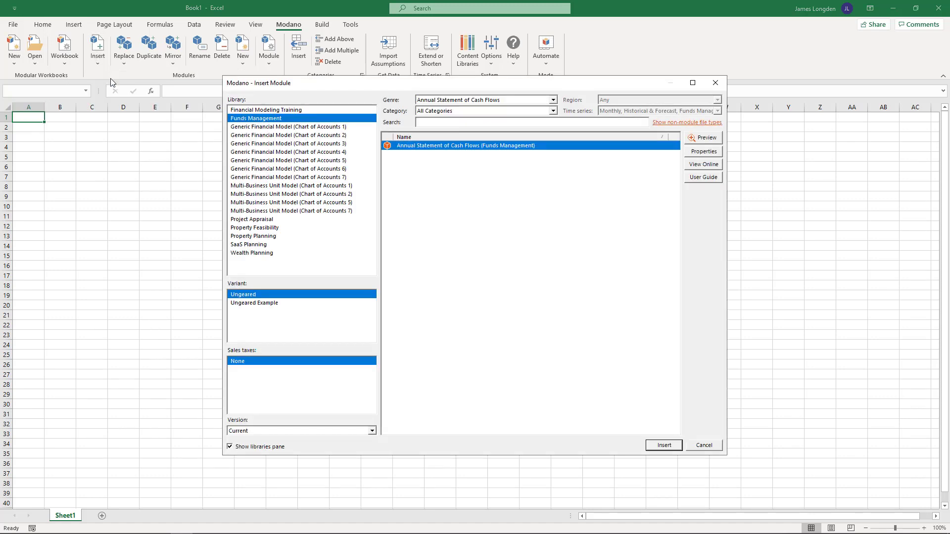
{"action": "left_click", "coordinate": [421, 102]}
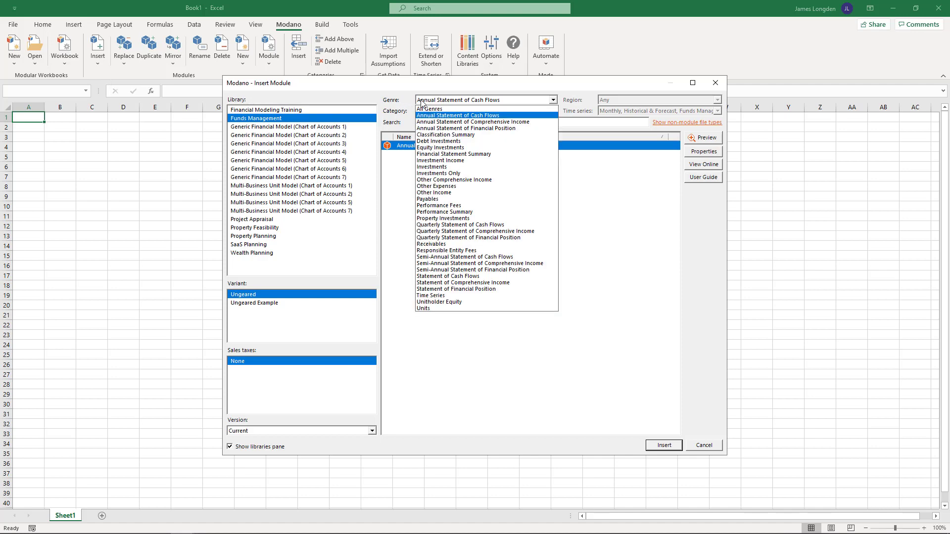
{"action": "left_click", "coordinate": [427, 109]}
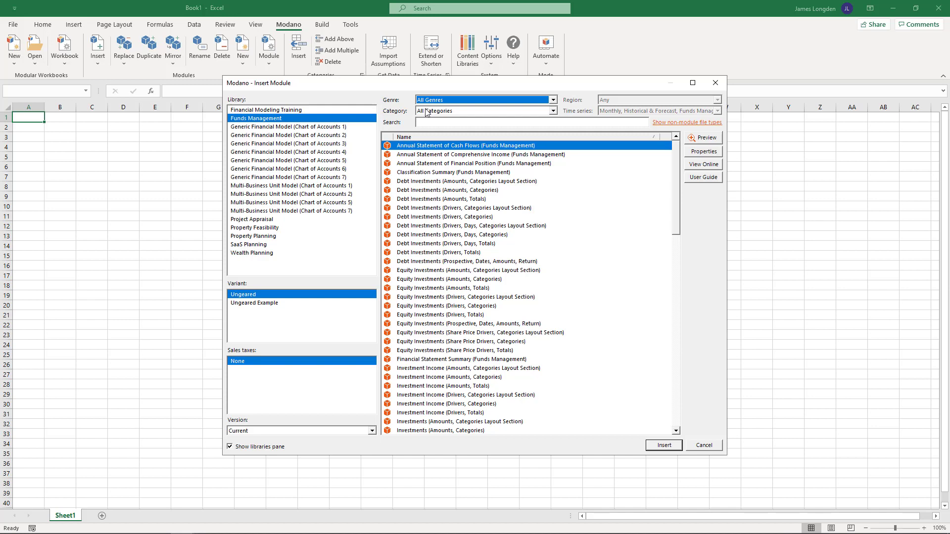
{"action": "left_click", "coordinate": [266, 237]}
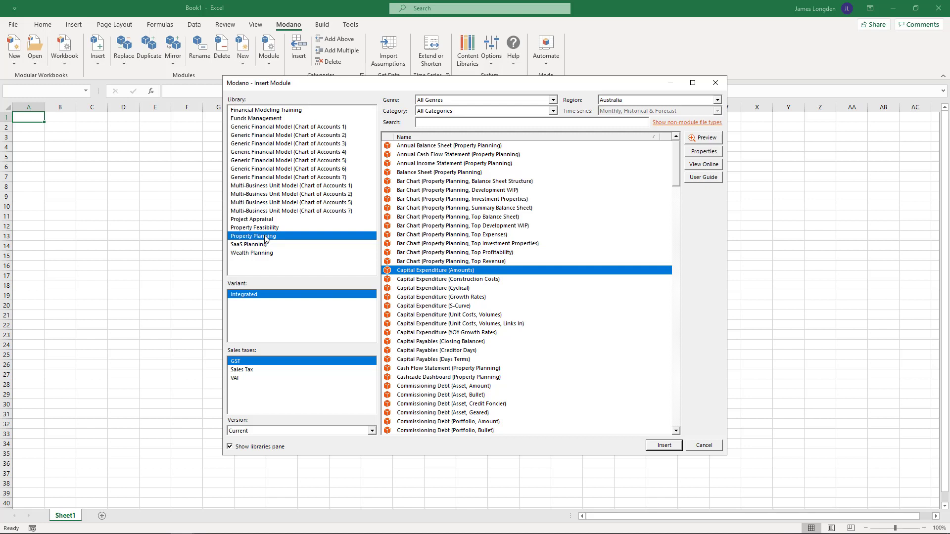
{"action": "key", "text": "Escape"}
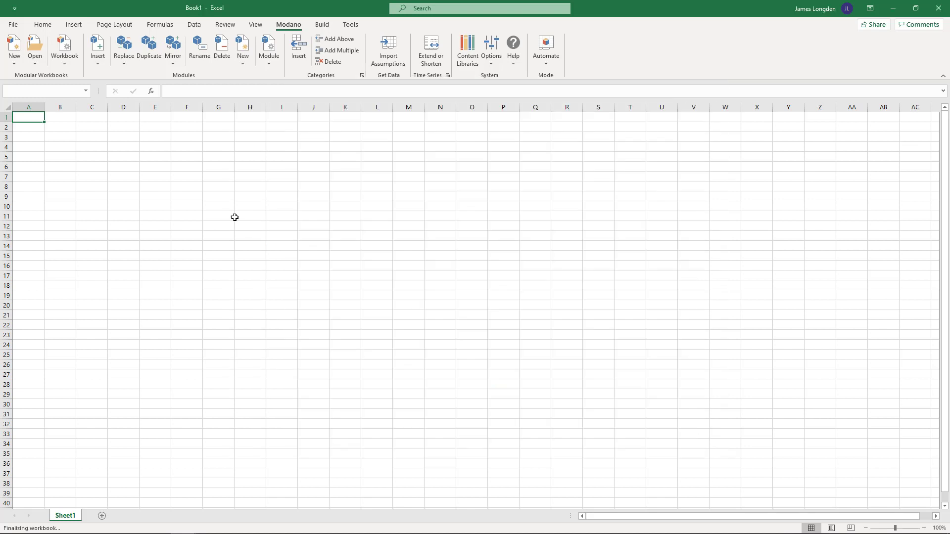
Look through the Debt Fund and Equity Fund example models and the list of dynamic templates, without opening any.
{"action": "left_click", "coordinate": [35, 62]}
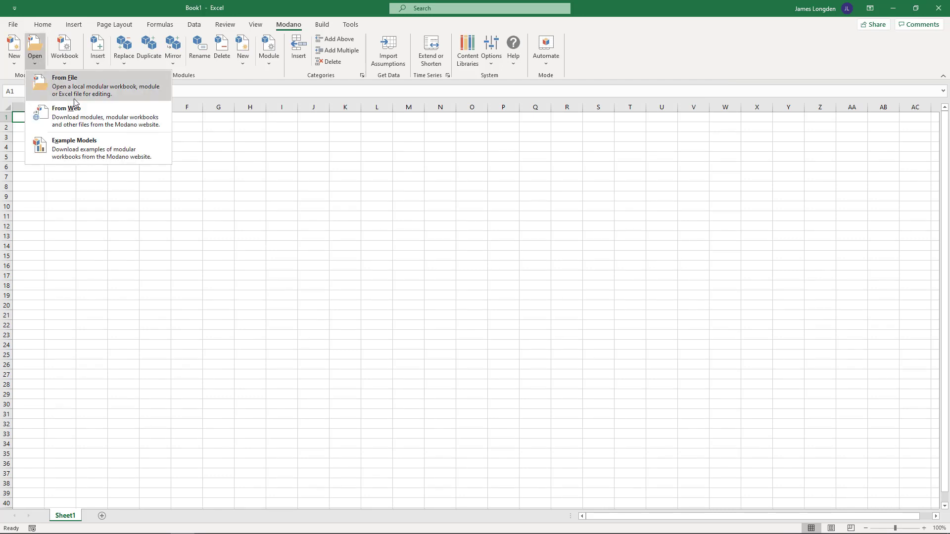
{"action": "left_click", "coordinate": [111, 141]}
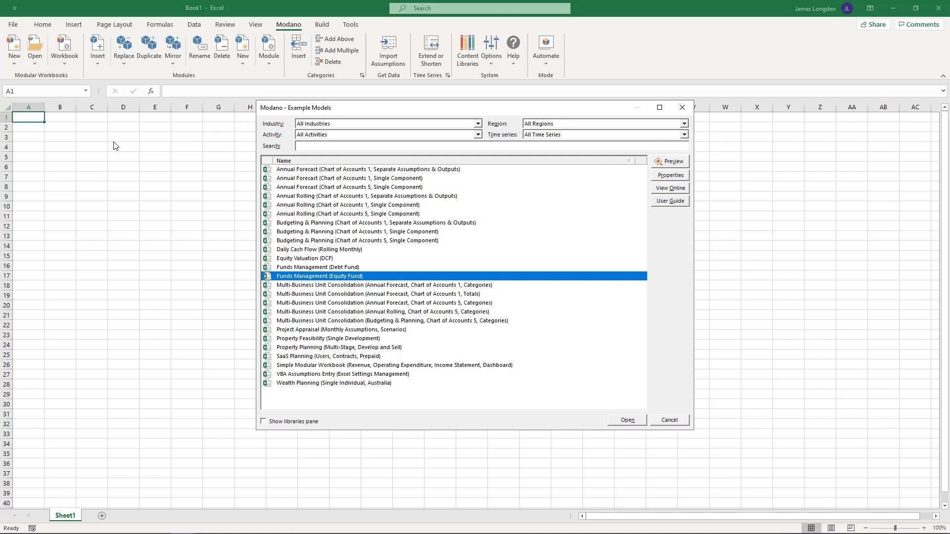
{"action": "left_click", "coordinate": [299, 268]}
{"action": "left_click", "coordinate": [305, 277]}
{"action": "double_click", "coordinate": [305, 278]}
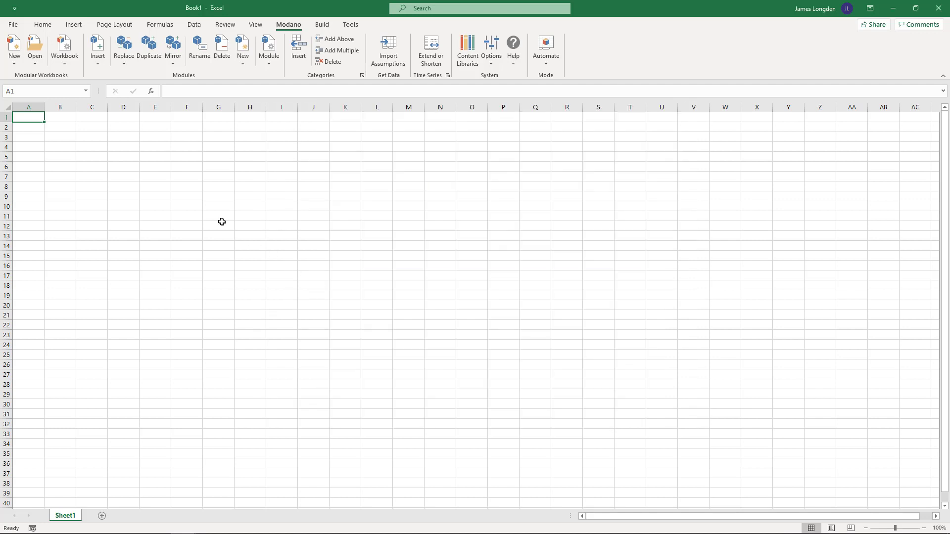
{"action": "left_click", "coordinate": [19, 50]}
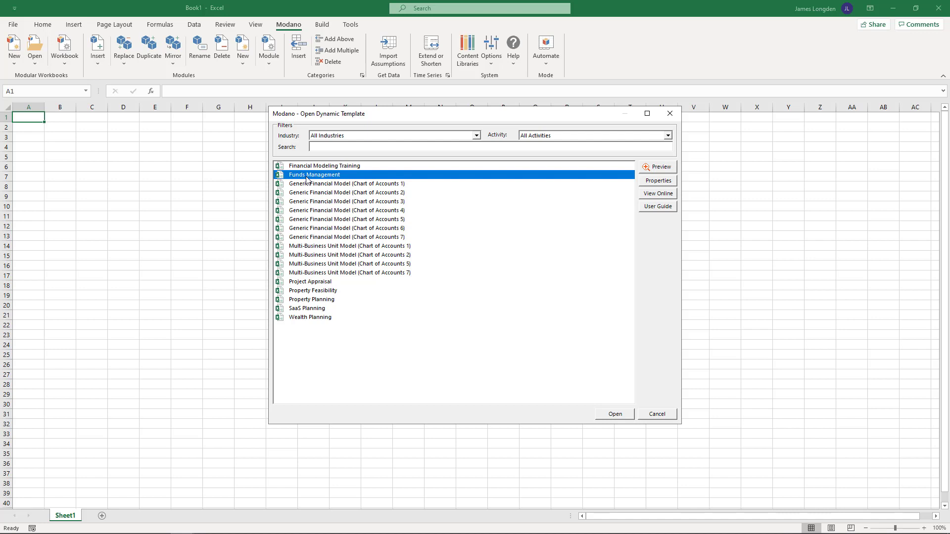
{"action": "key", "text": "Escape"}
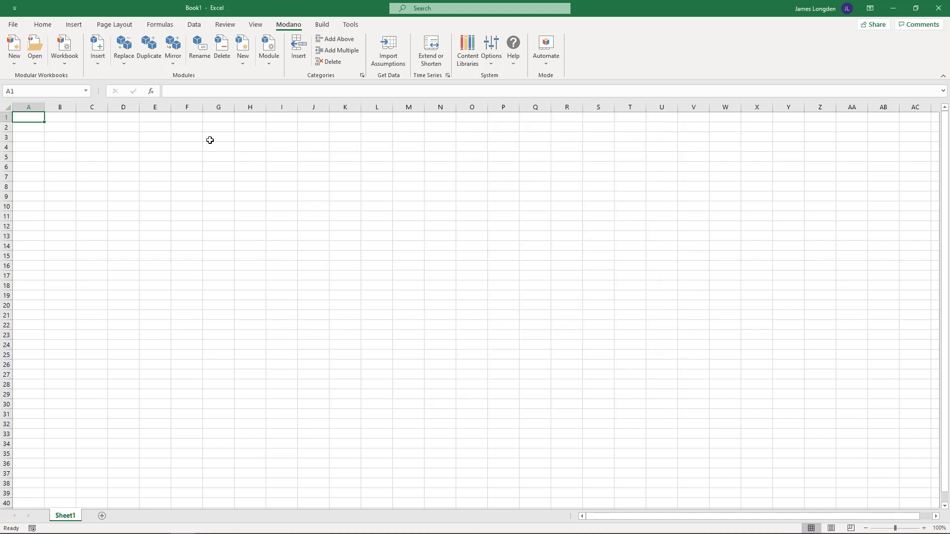
Open the Funds Management (Equity Fund) example model.
{"action": "left_click", "coordinate": [34, 58]}
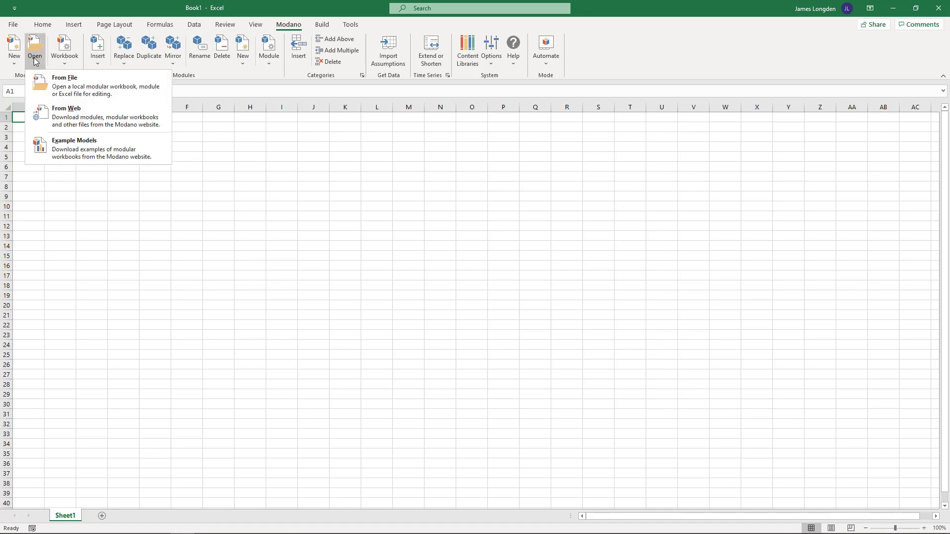
{"action": "left_click", "coordinate": [110, 142]}
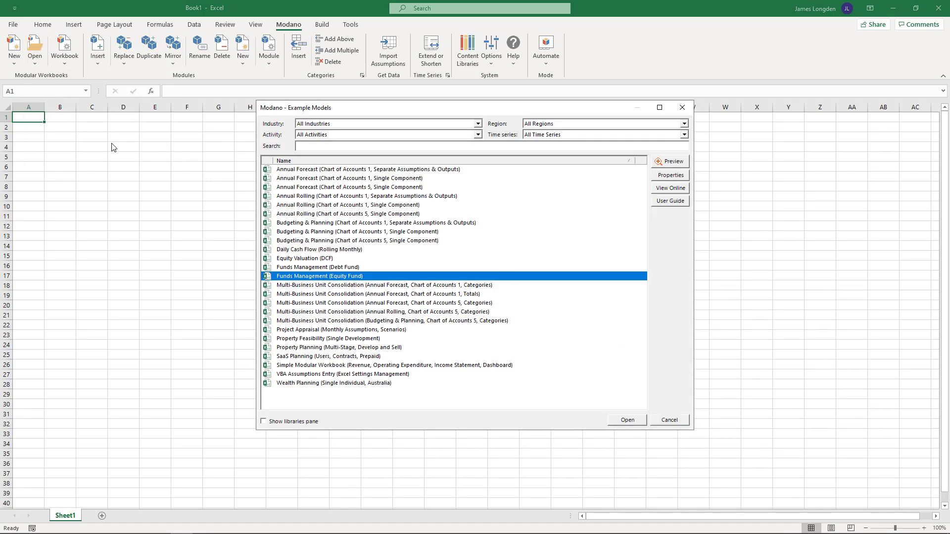
{"action": "left_click", "coordinate": [630, 420]}
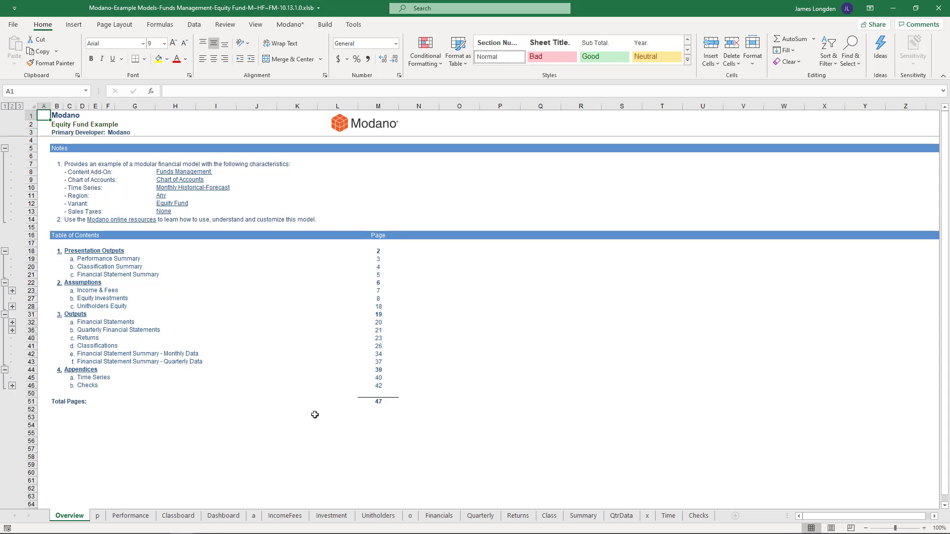
Examine the Time Series assumptions, including the term, the last historical month choices and the Classification A to D lists.
{"action": "left_click", "coordinate": [103, 380]}
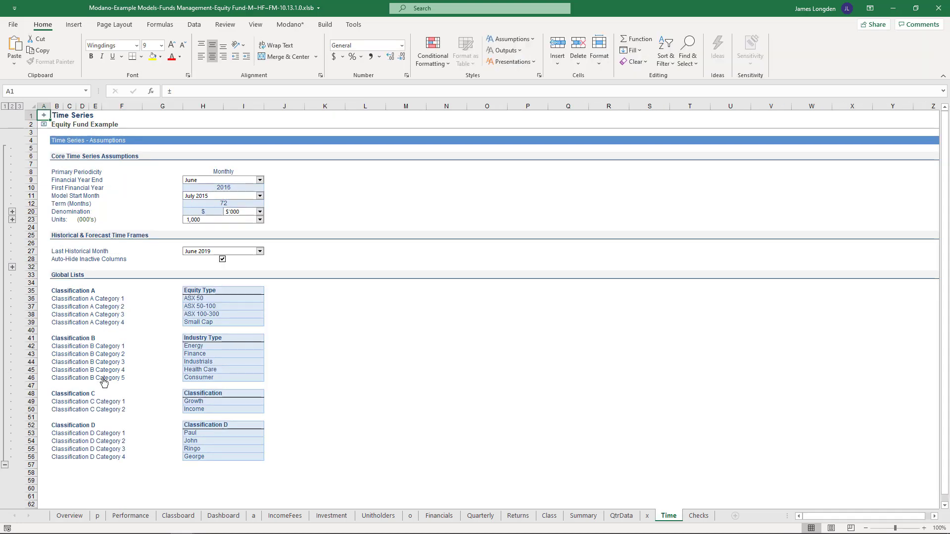
{"action": "left_click", "coordinate": [201, 204]}
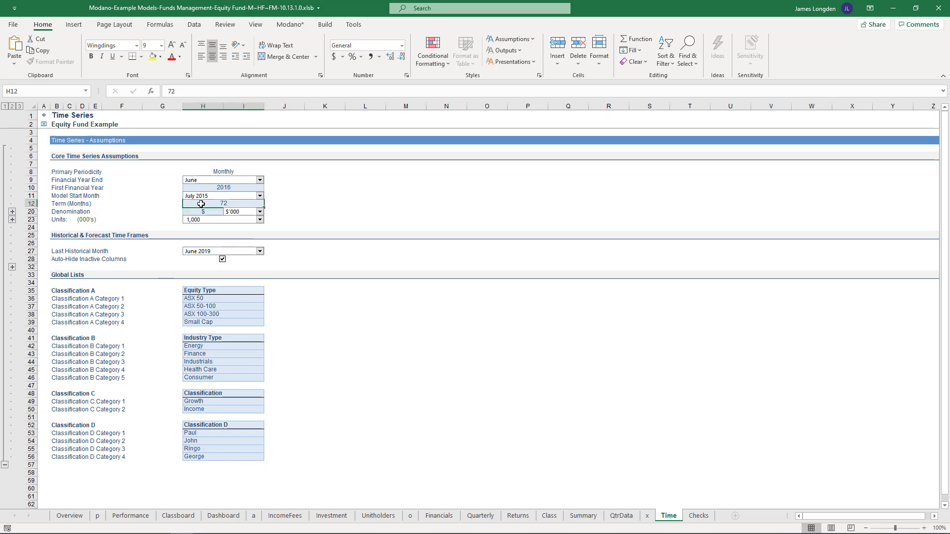
{"action": "left_click", "coordinate": [258, 252]}
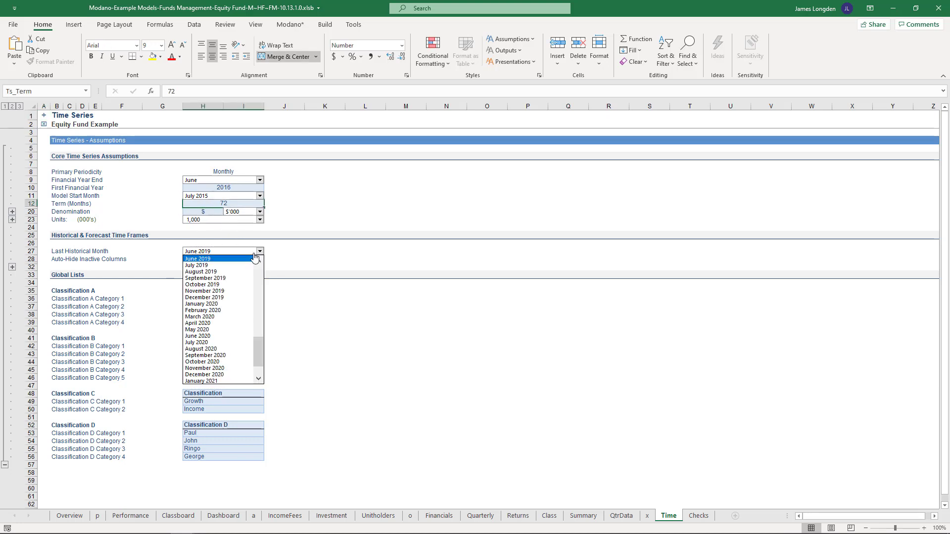
{"action": "left_click", "coordinate": [31, 292]}
{"action": "left_click_drag", "start_coordinate": [31, 292], "coordinate": [30, 456]}
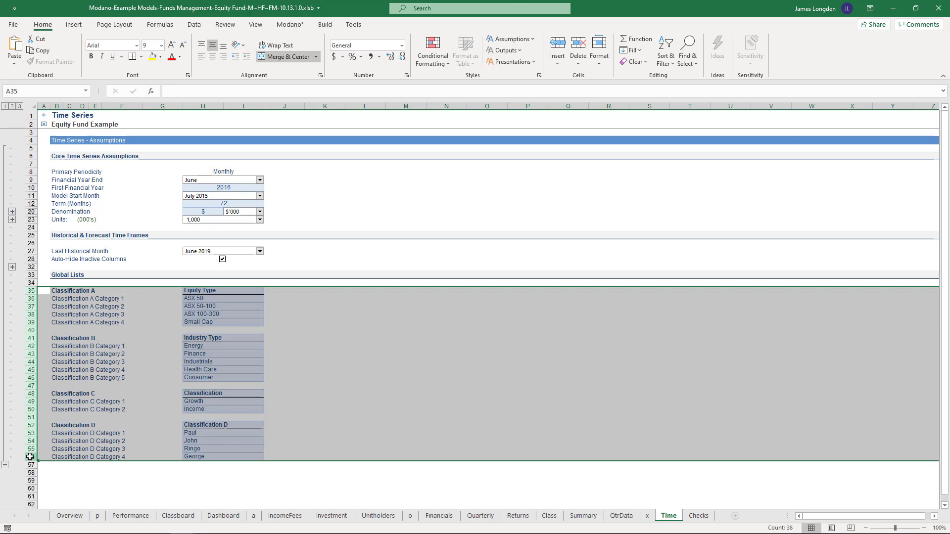
Insert a category after ASX 100-300 in the Classification A list and name it NEW CATEGORY.
{"action": "left_click", "coordinate": [197, 317]}
{"action": "right_click", "coordinate": [197, 317]}
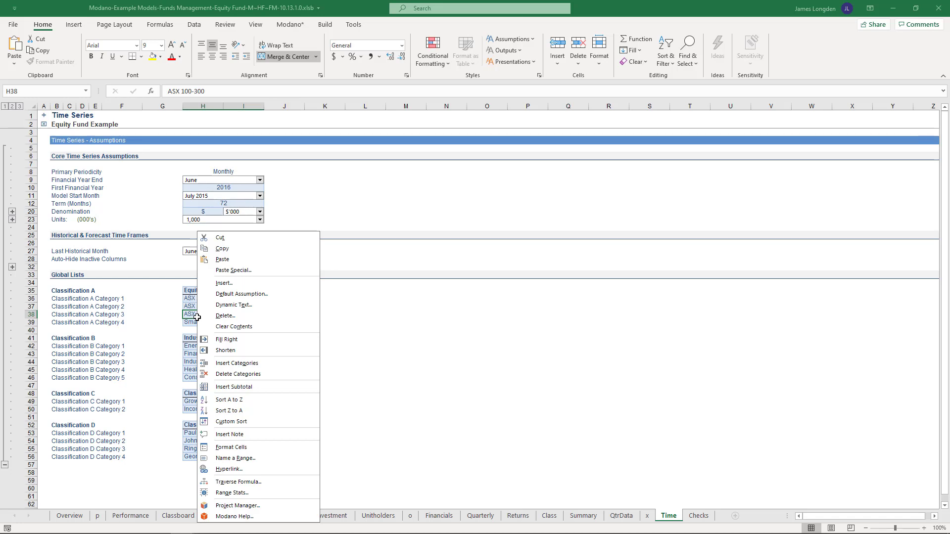
{"action": "left_click", "coordinate": [274, 363]}
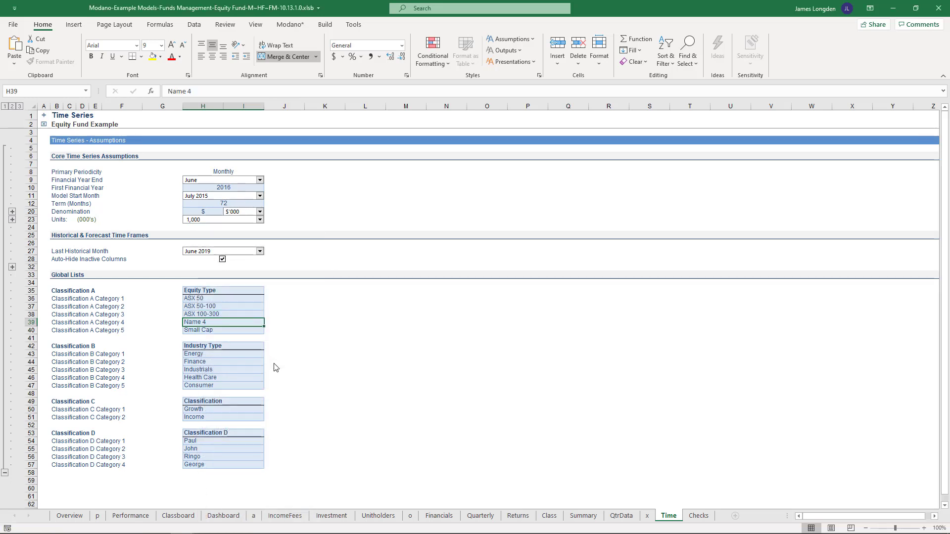
{"action": "type", "text": "NEW CATEGORY"}
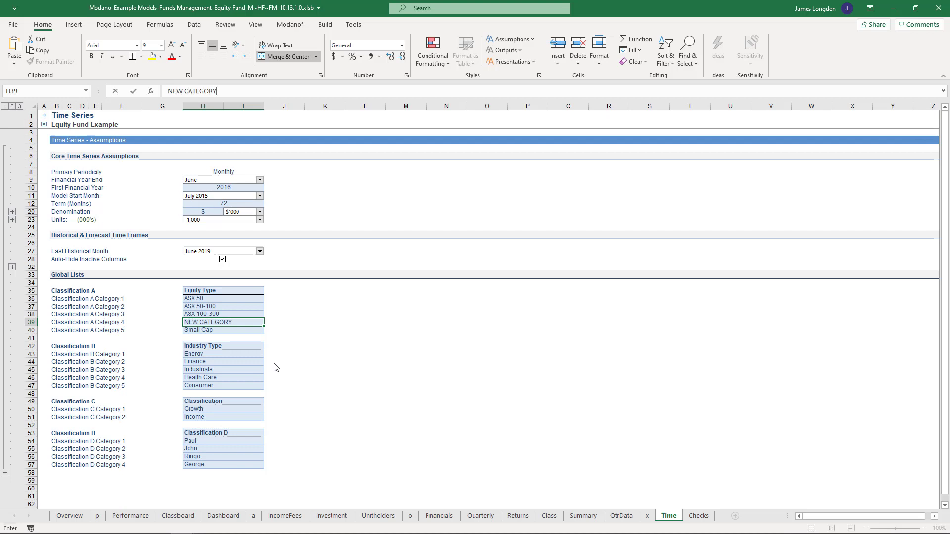
{"action": "key", "text": "Return"}
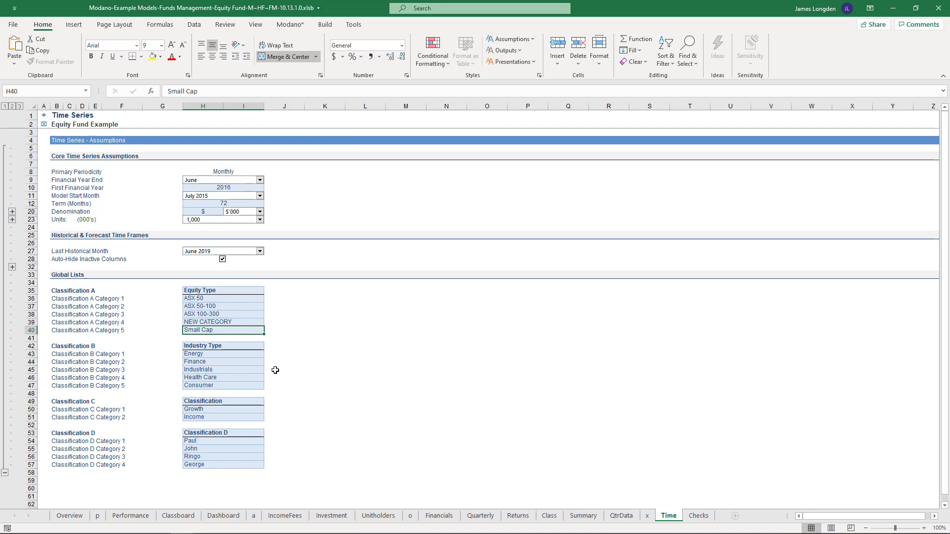
Set the Responsible Entity Fees percentage to 1% for Jul-19 through Feb-20 on the IncomeFees sheet.
{"action": "left_click", "coordinate": [292, 518]}
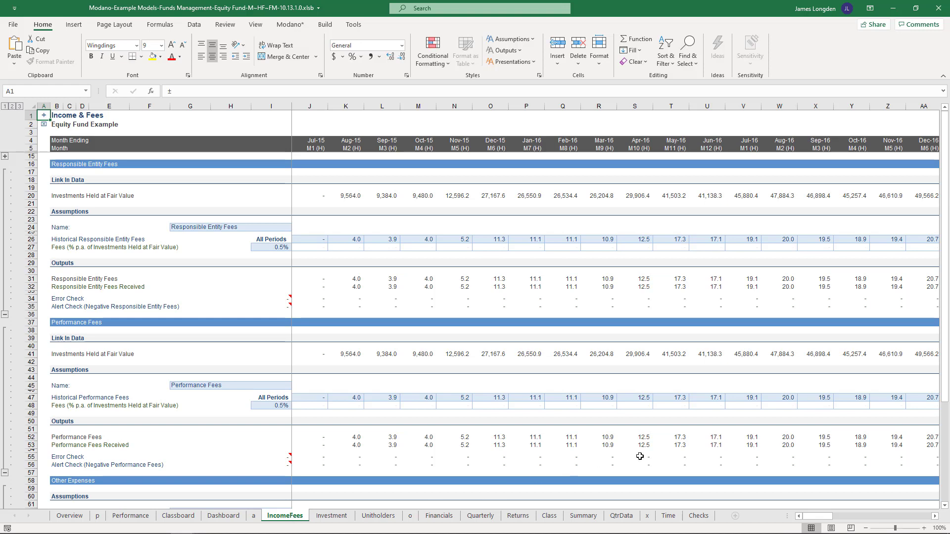
{"action": "left_click_drag", "start_coordinate": [829, 517], "coordinate": [896, 520]}
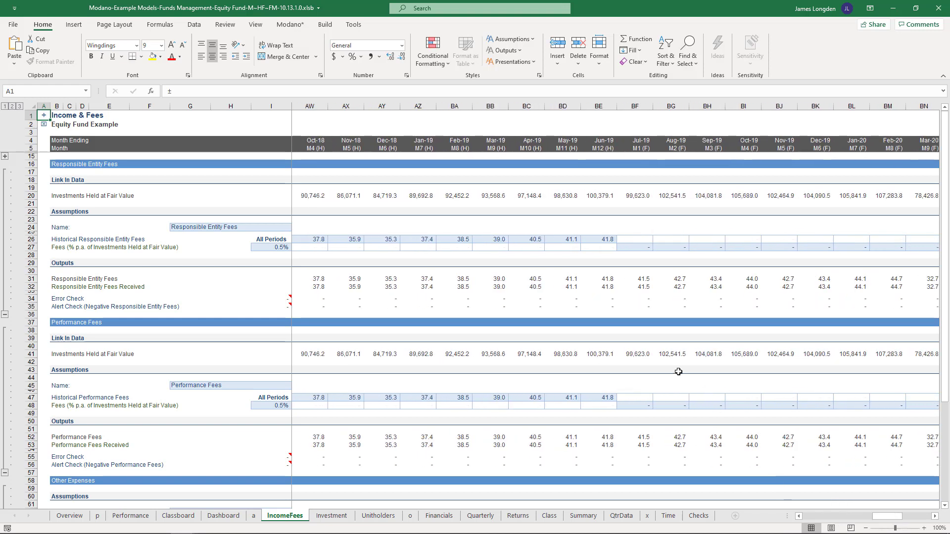
{"action": "left_click_drag", "start_coordinate": [601, 100], "coordinate": [401, 124]}
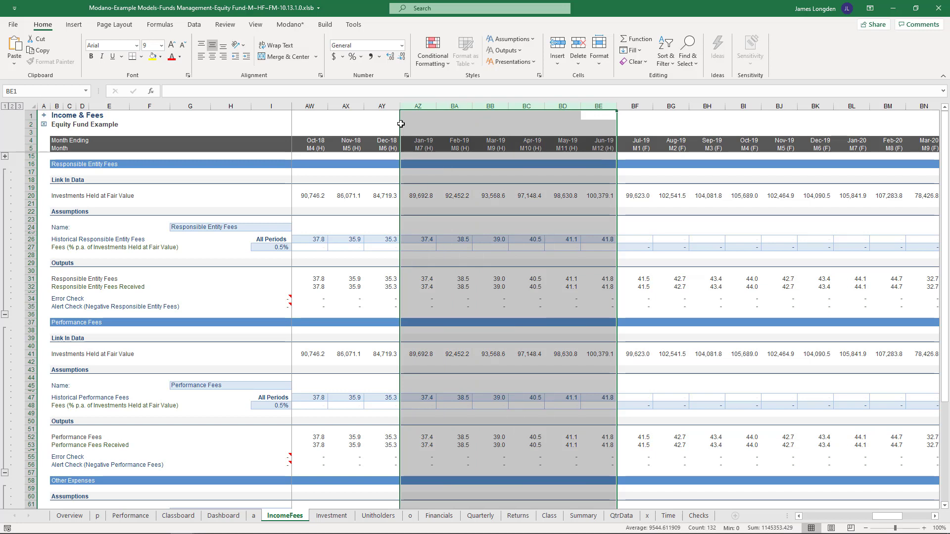
{"action": "left_click_drag", "start_coordinate": [631, 243], "coordinate": [885, 248]}
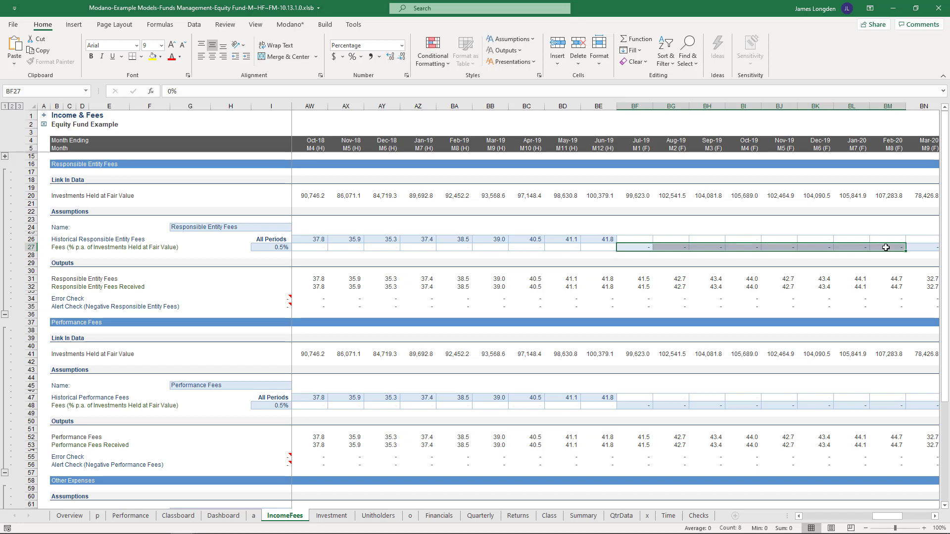
{"action": "type", "text": "1"}
{"action": "key", "text": "Return"}
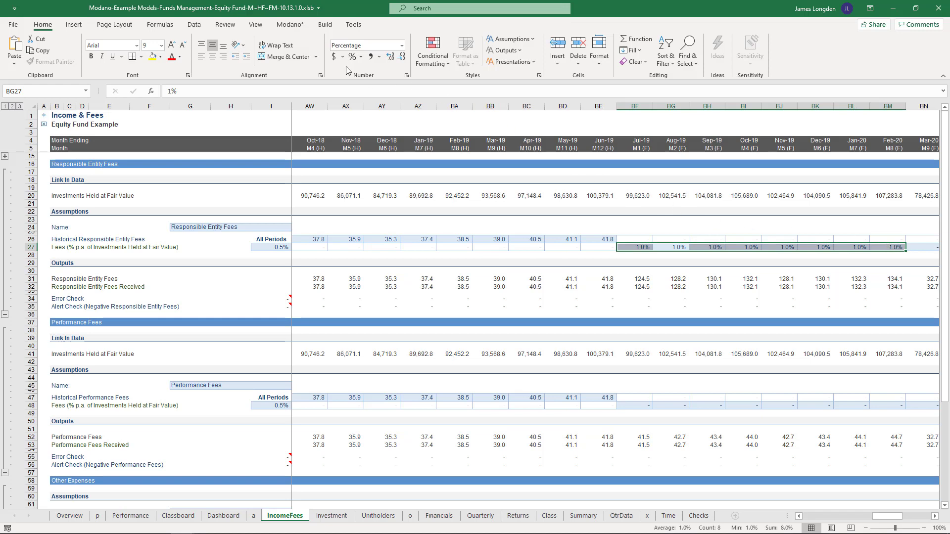
Insert the Responsible Entity Fees (Drivers, Categories Layout Section) module from the web into the Income & Fees sheet.
{"action": "left_click", "coordinate": [290, 25]}
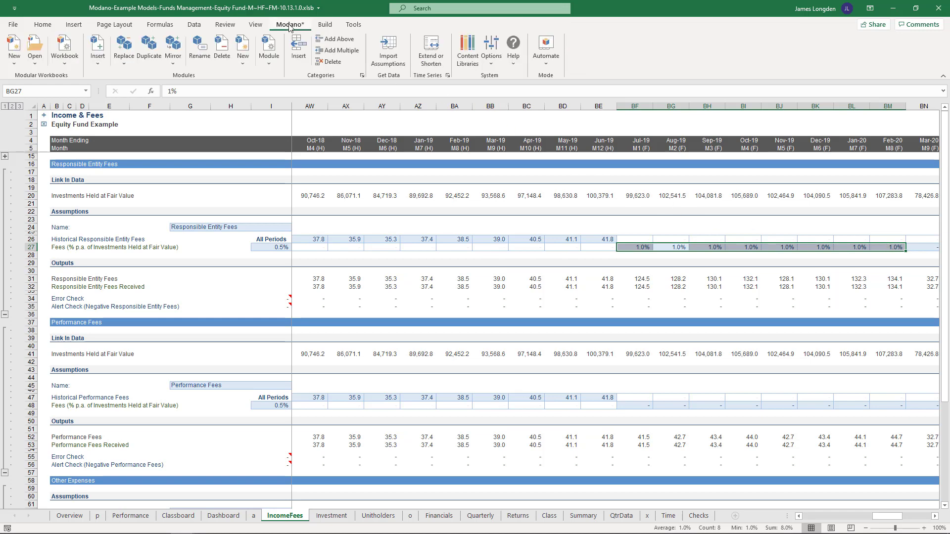
{"action": "left_click", "coordinate": [98, 57]}
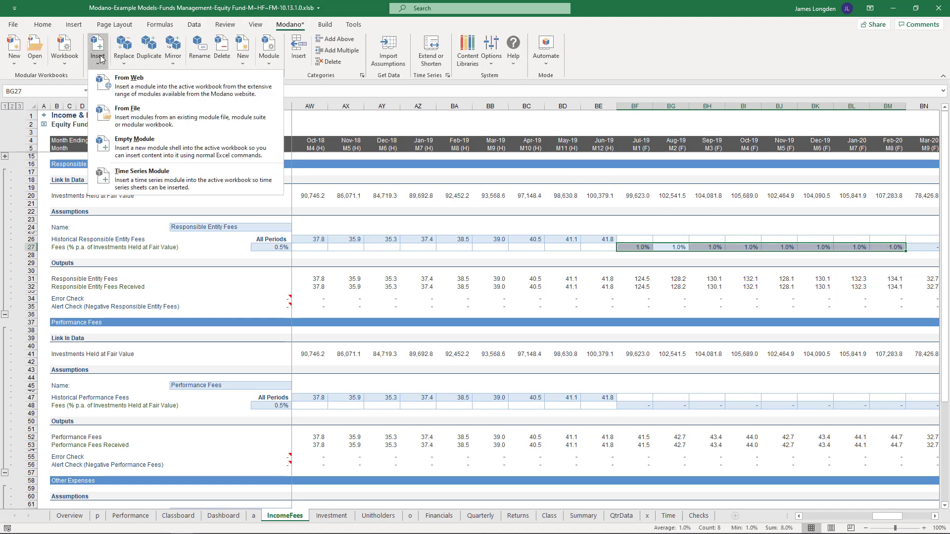
{"action": "left_click", "coordinate": [135, 87]}
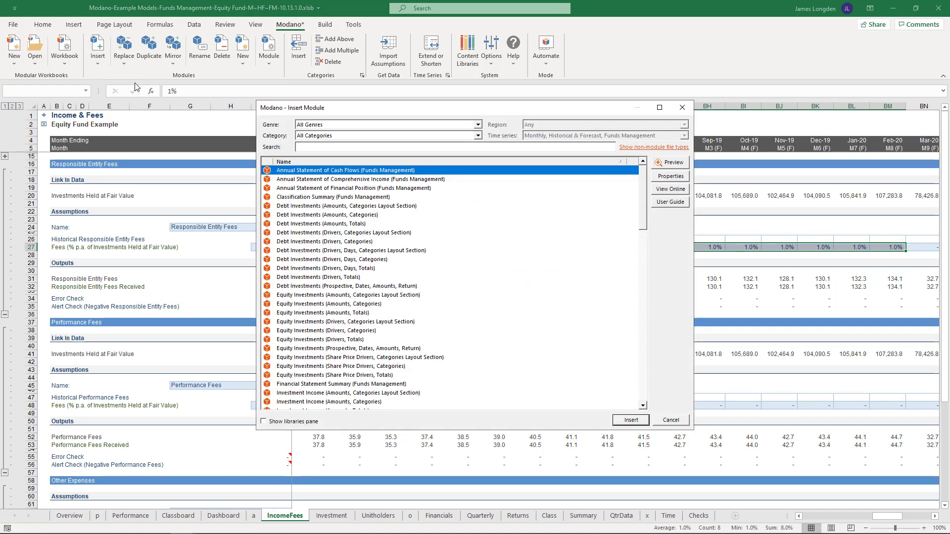
{"action": "left_click", "coordinate": [333, 125]}
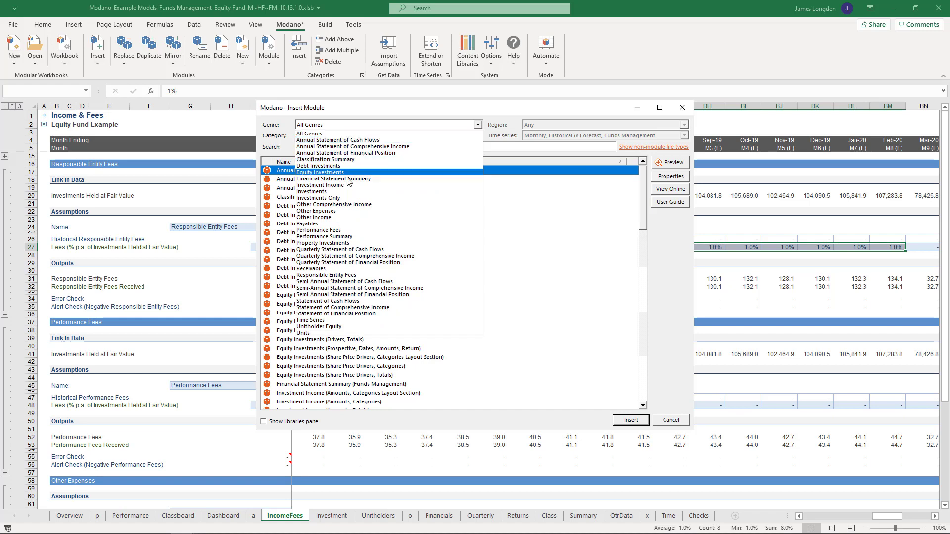
{"action": "left_click", "coordinate": [366, 276]}
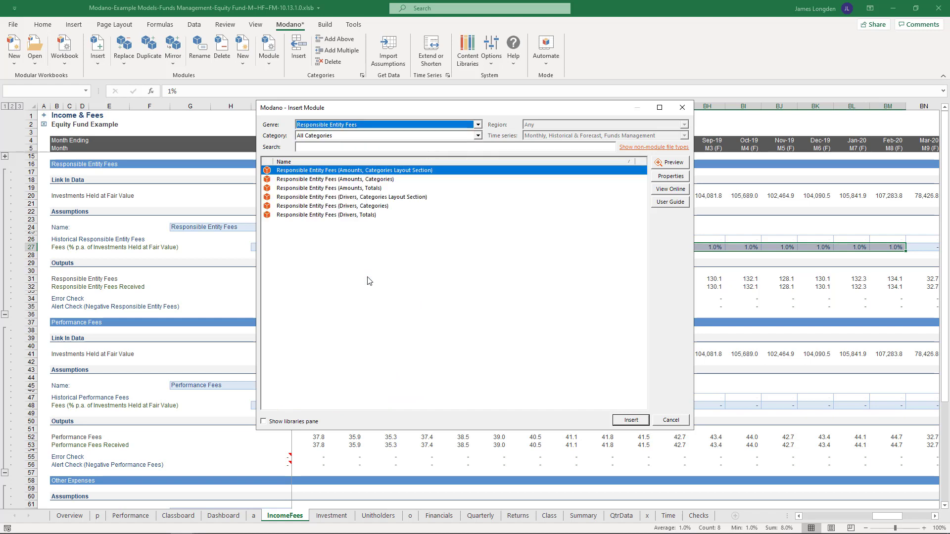
{"action": "left_click", "coordinate": [397, 200]}
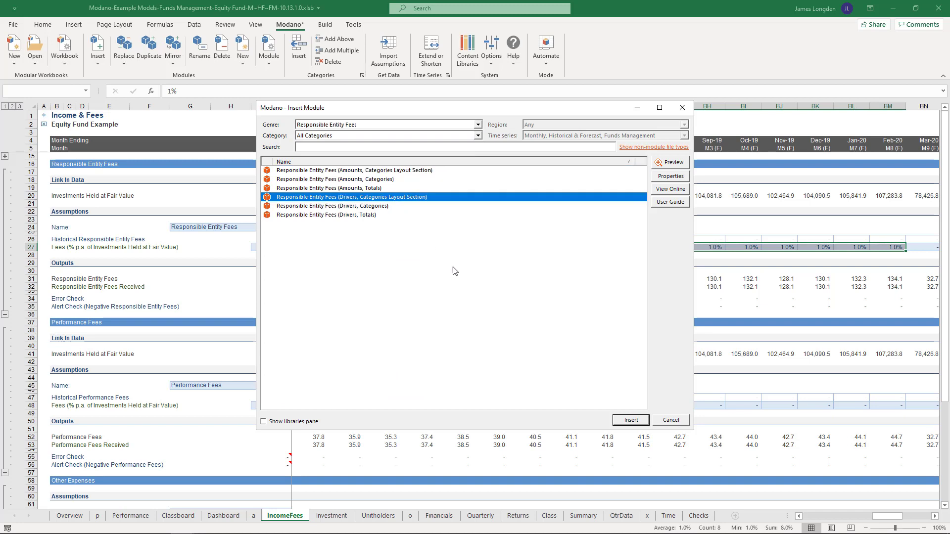
{"action": "left_click", "coordinate": [618, 420]}
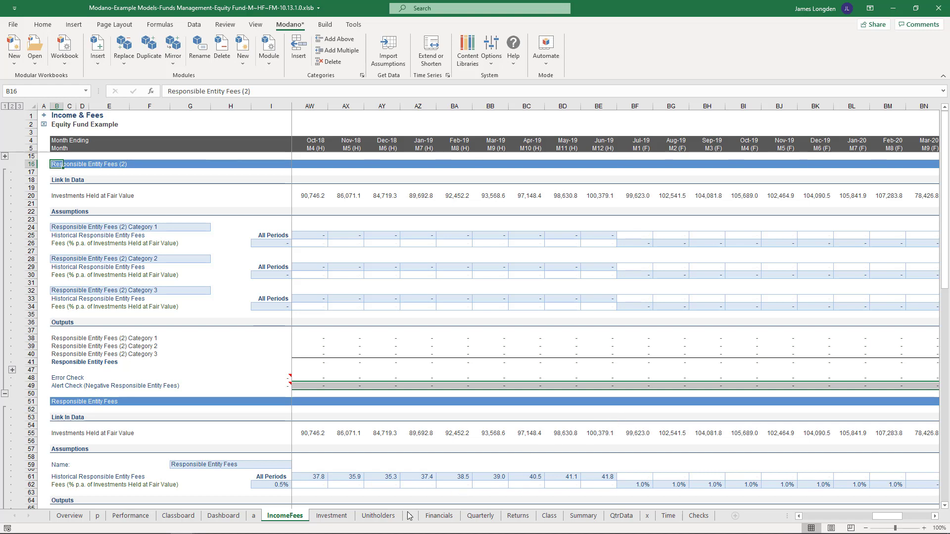
Open the Investment sheet and look through the genres of modules available for insertion from the web.
{"action": "left_click", "coordinate": [339, 518]}
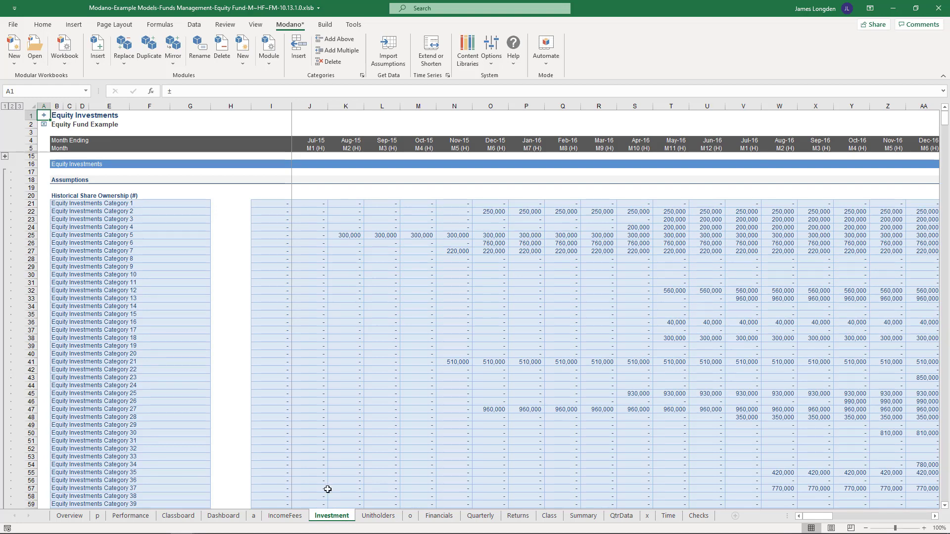
{"action": "left_click", "coordinate": [102, 65]}
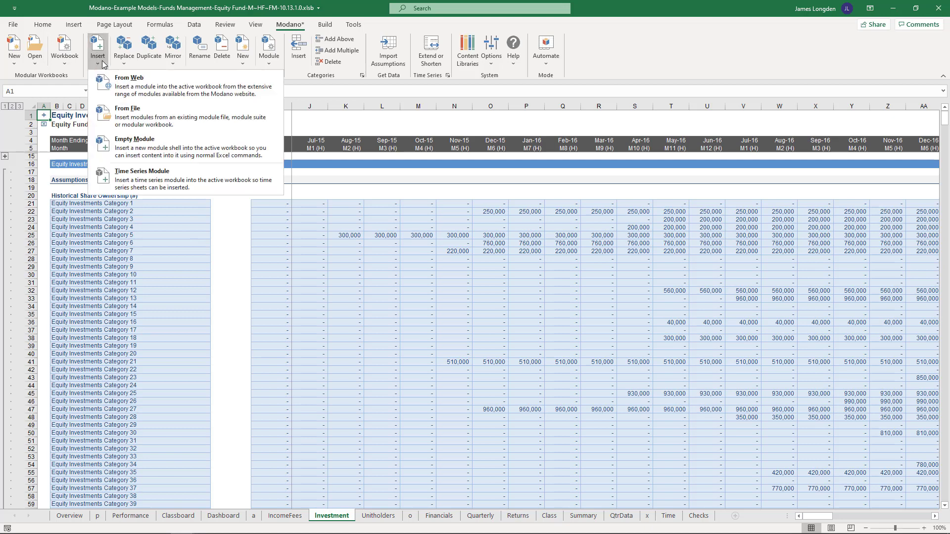
{"action": "left_click", "coordinate": [123, 84]}
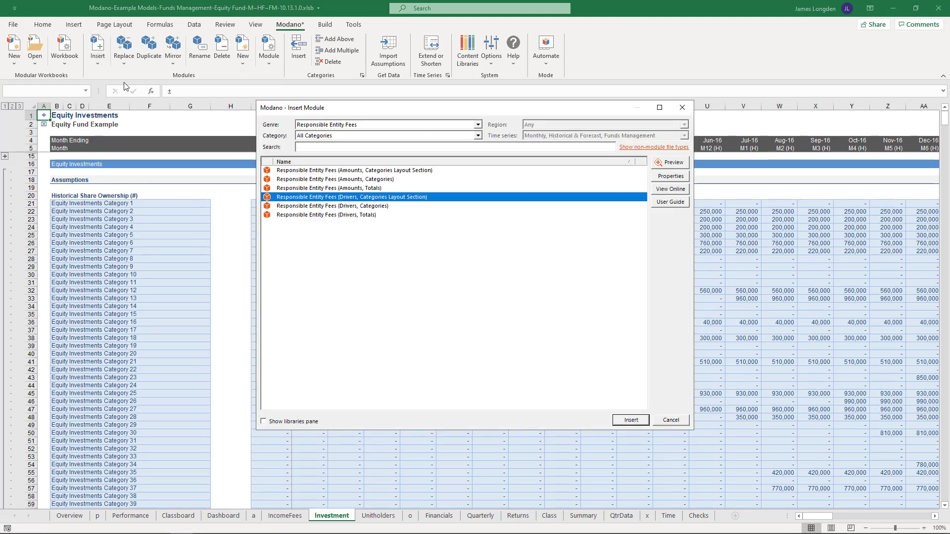
{"action": "left_click", "coordinate": [320, 125]}
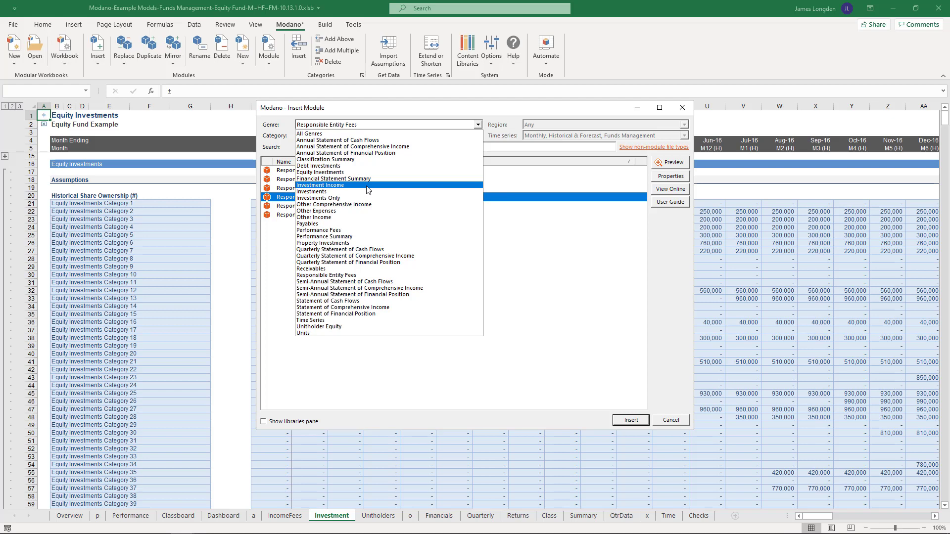
{"action": "key", "text": "Escape"}
{"action": "key", "text": "Escape"}
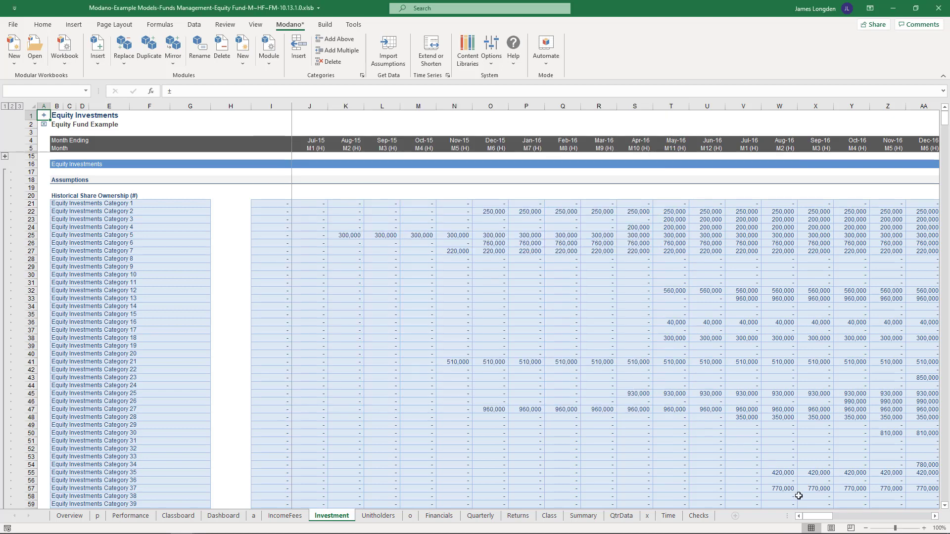
Insert a category after Equity Investments Category 11 in Historical Share Ownership and name it NEW INVESTMENT.
{"action": "left_click_drag", "start_coordinate": [817, 518], "coordinate": [894, 518]}
{"action": "right_click", "coordinate": [413, 283]}
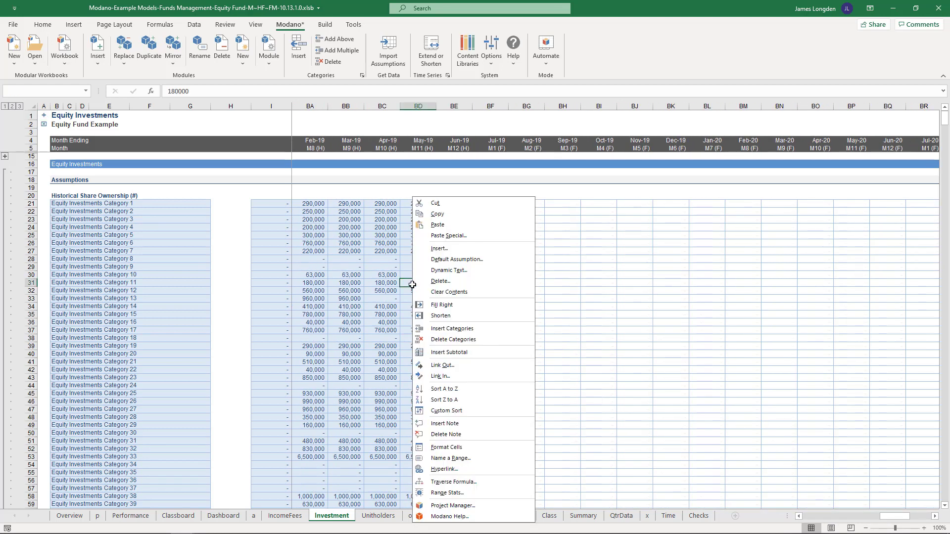
{"action": "left_click", "coordinate": [463, 331]}
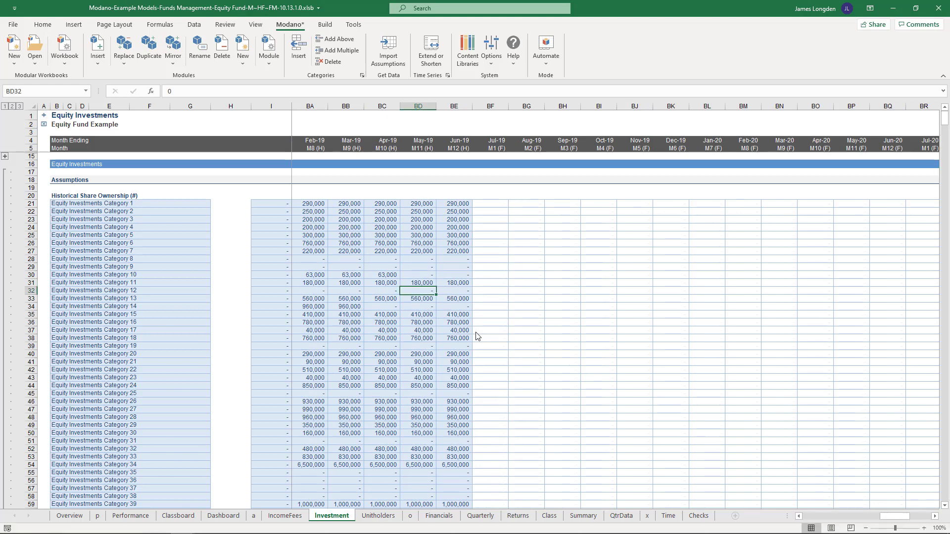
{"action": "left_click", "coordinate": [138, 290]}
{"action": "type", "text": "NEW "}
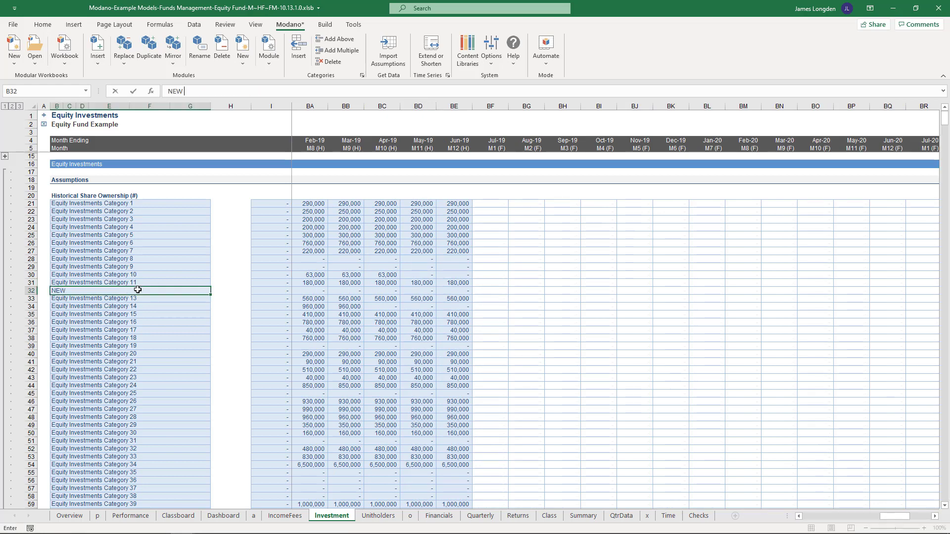
{"action": "type", "text": "INVESTMENT"}
{"action": "key", "text": "Return"}
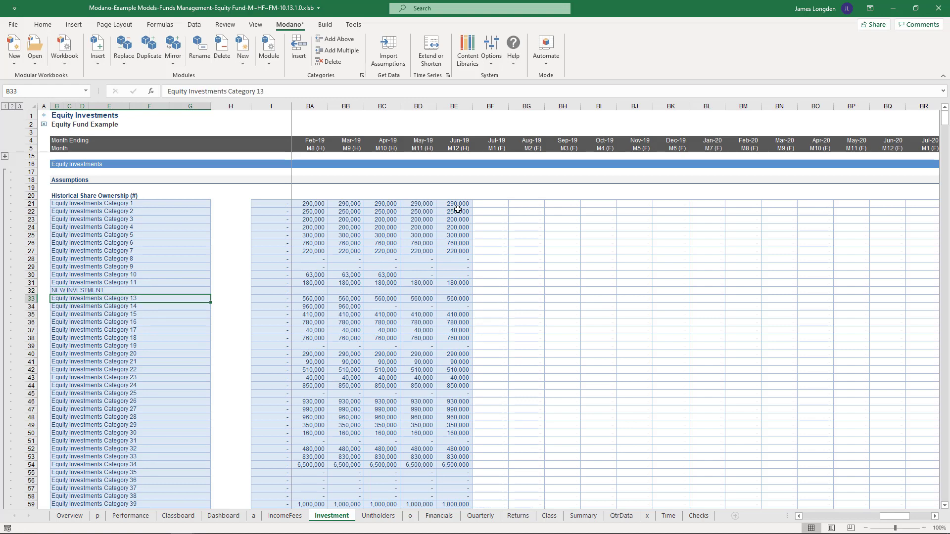
Examine the historical share ownership, historical share price, and equity investment purchase and sale assumptions for all categories.
{"action": "left_click_drag", "start_coordinate": [454, 204], "coordinate": [454, 291]}
{"action": "scroll", "coordinate": [453, 293], "scroll_direction": "down", "scroll_amount": 3}
{"action": "scroll", "coordinate": [453, 293], "scroll_direction": "down", "scroll_amount": 11}
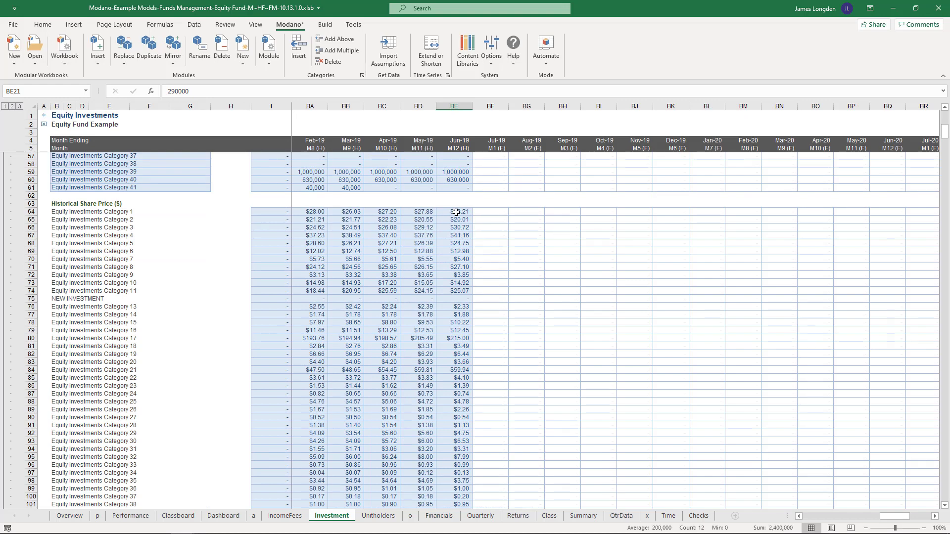
{"action": "left_click_drag", "start_coordinate": [454, 211], "coordinate": [461, 322]}
{"action": "left_click_drag", "start_coordinate": [492, 211], "coordinate": [726, 355]}
{"action": "scroll", "coordinate": [391, 319], "scroll_direction": "down", "scroll_amount": 6}
{"action": "scroll", "coordinate": [392, 318], "scroll_direction": "down", "scroll_amount": 11}
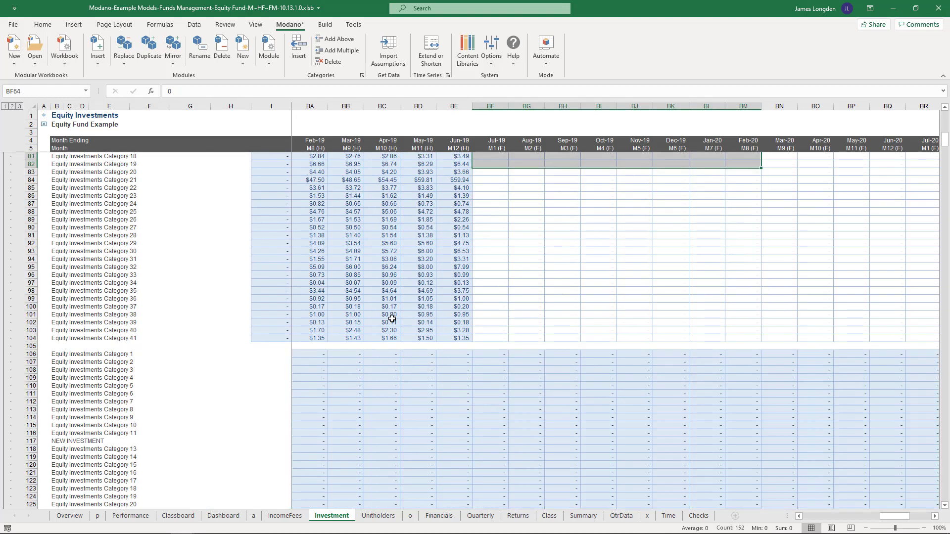
{"action": "scroll", "coordinate": [392, 318], "scroll_direction": "down", "scroll_amount": 1}
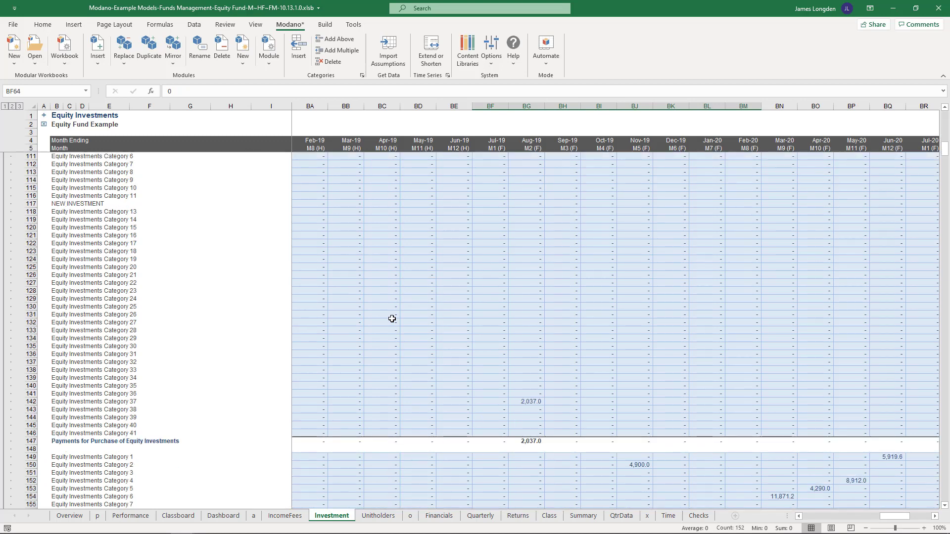
{"action": "scroll", "coordinate": [391, 319], "scroll_direction": "down", "scroll_amount": 8}
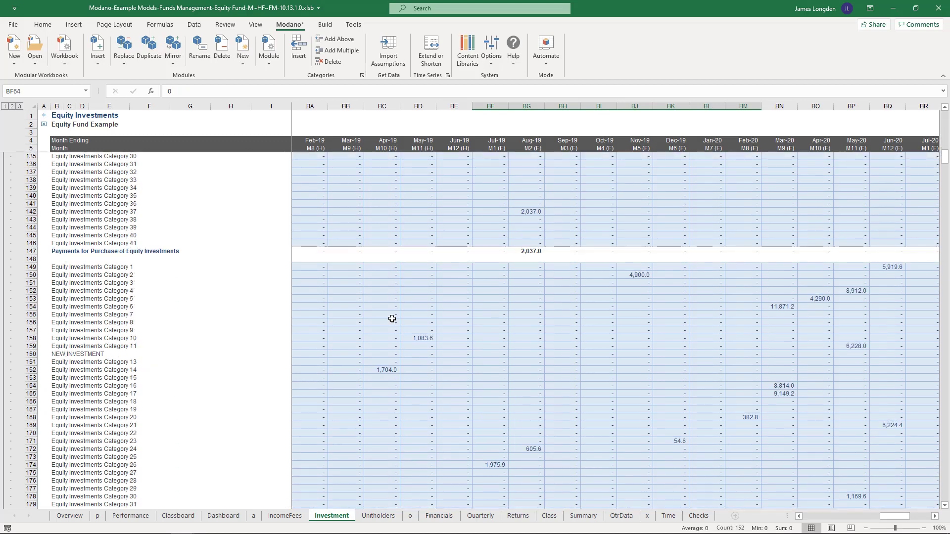
{"action": "scroll", "coordinate": [391, 319], "scroll_direction": "down", "scroll_amount": 8}
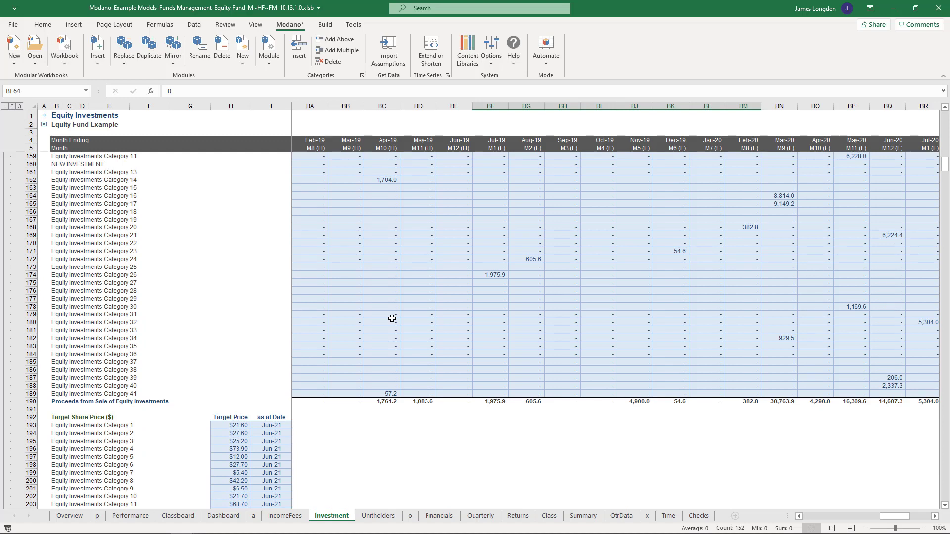
Examine the target share prices and their dates, the historical equity investments income and the forecast income percentages.
{"action": "scroll", "coordinate": [392, 319], "scroll_direction": "down", "scroll_amount": 9}
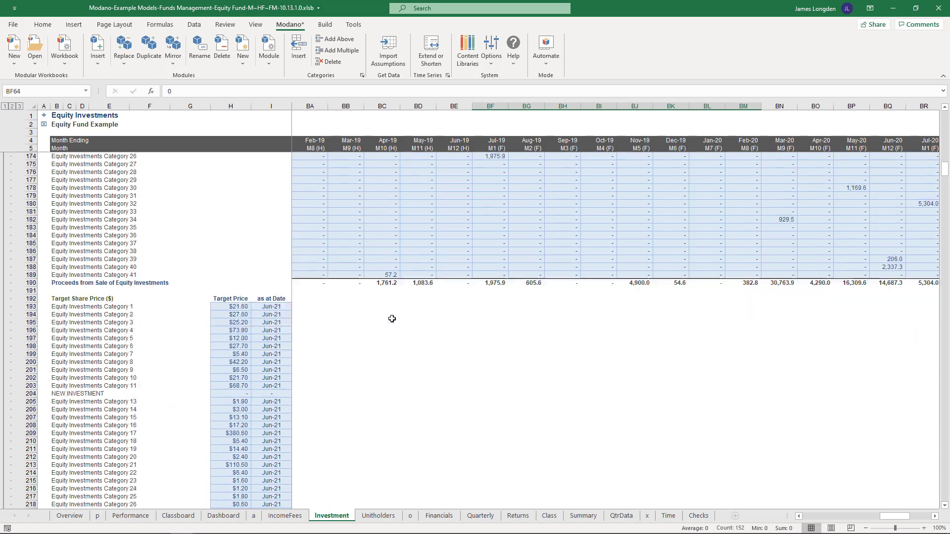
{"action": "left_click", "coordinate": [233, 214]}
{"action": "left_click_drag", "start_coordinate": [233, 213], "coordinate": [238, 276]}
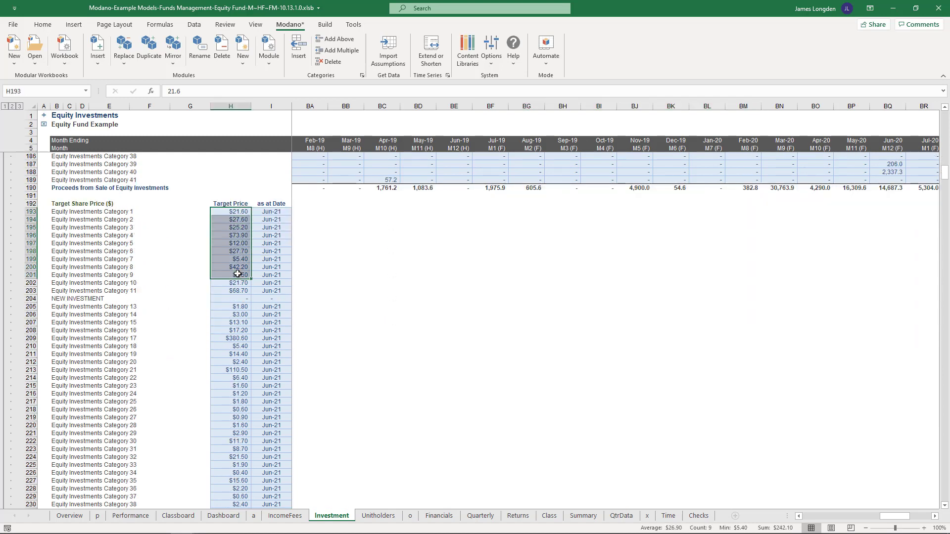
{"action": "left_click_drag", "start_coordinate": [271, 213], "coordinate": [270, 287]}
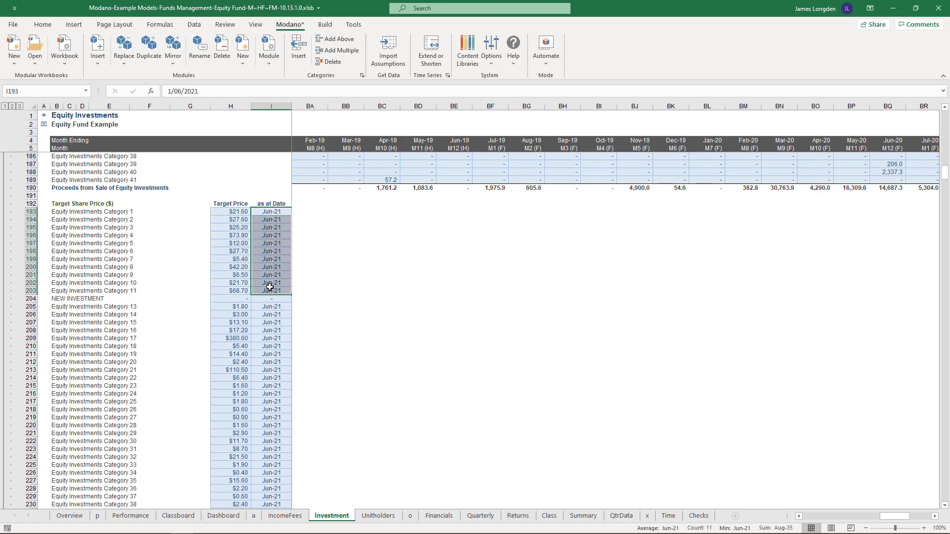
{"action": "scroll", "coordinate": [269, 287], "scroll_direction": "down", "scroll_amount": 14}
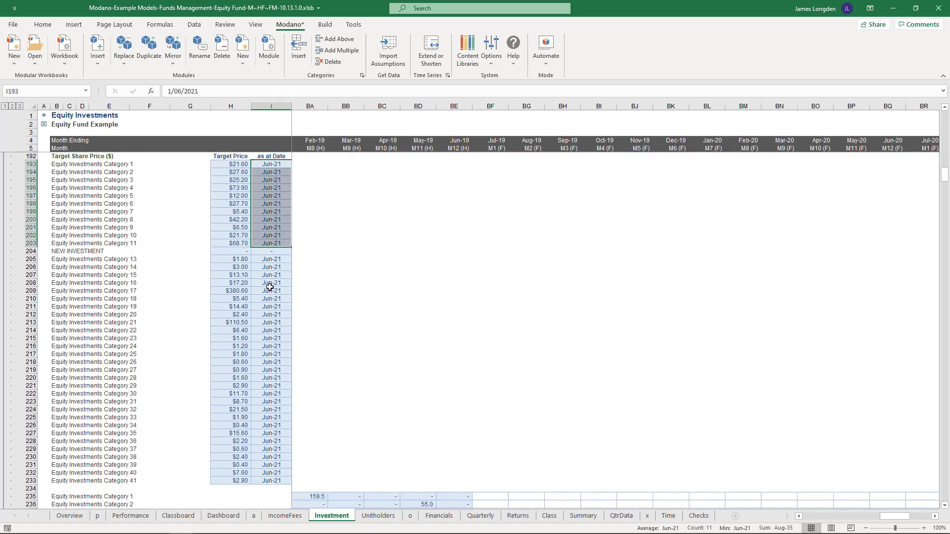
{"action": "scroll", "coordinate": [270, 287], "scroll_direction": "down", "scroll_amount": 4}
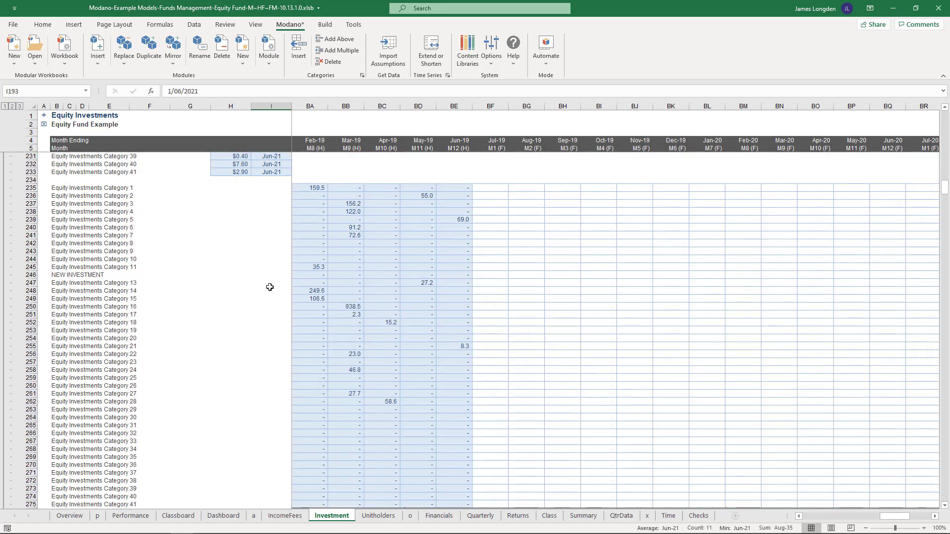
{"action": "left_click_drag", "start_coordinate": [452, 220], "coordinate": [328, 385]}
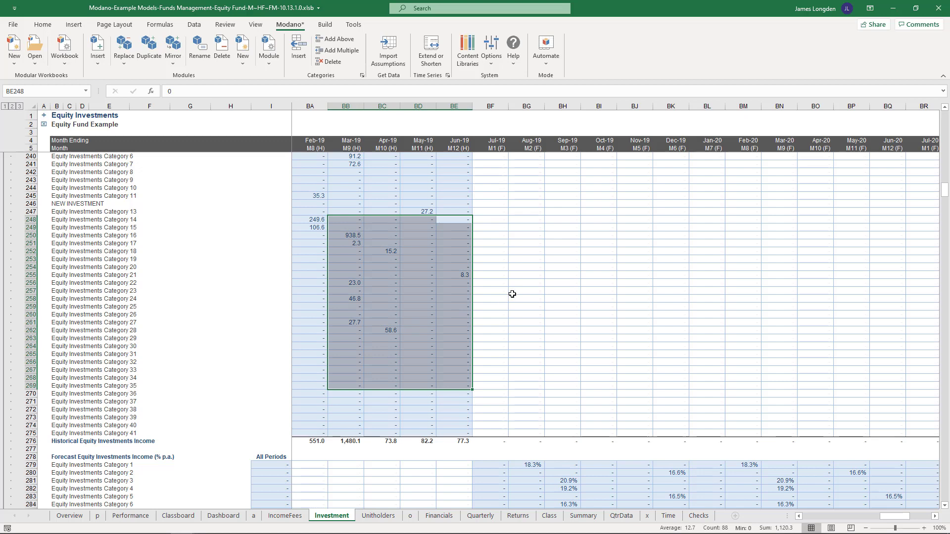
{"action": "scroll", "coordinate": [512, 294], "scroll_direction": "down", "scroll_amount": 10}
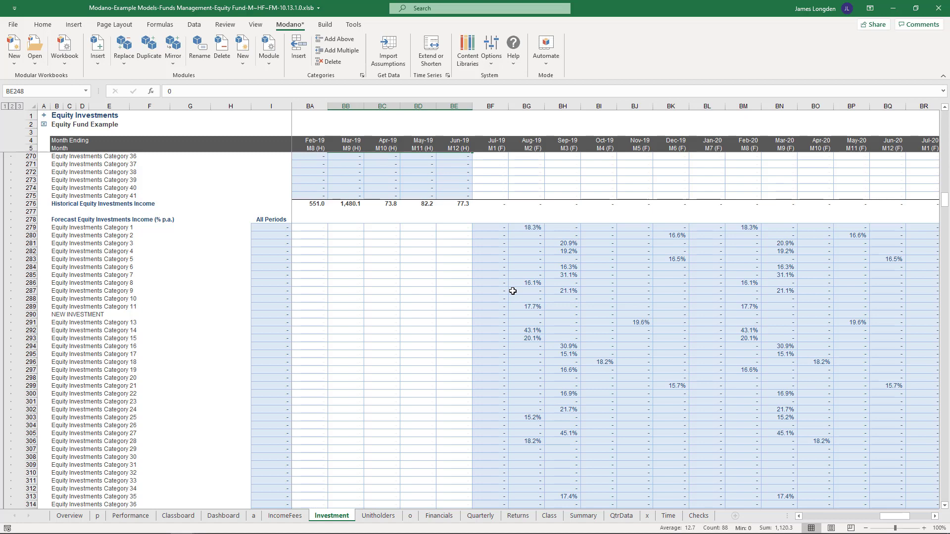
{"action": "scroll", "coordinate": [513, 291], "scroll_direction": "down", "scroll_amount": 2}
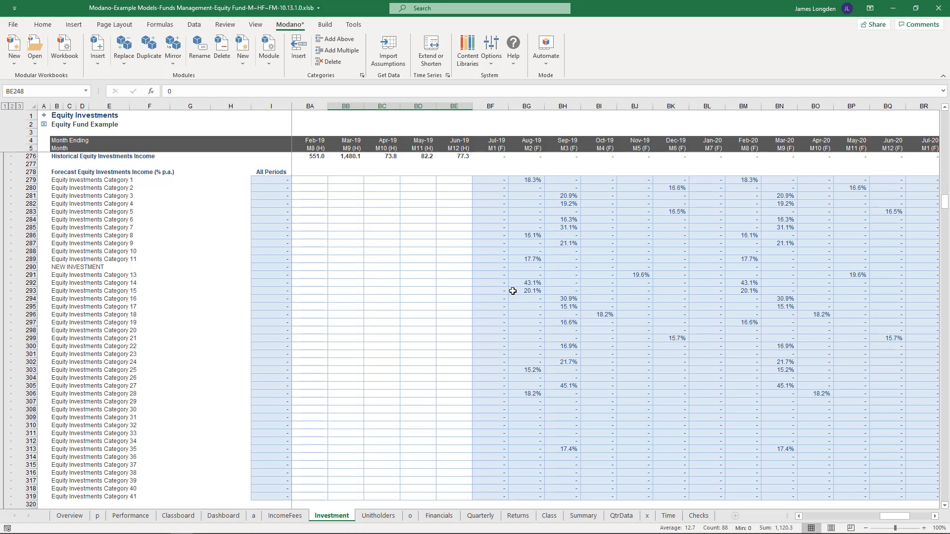
Set the Equity Type of Equity Investments Category 2 to NEW CATEGORY in the Classification Allocation table.
{"action": "scroll", "coordinate": [512, 291], "scroll_direction": "down", "scroll_amount": 8}
{"action": "left_click", "coordinate": [290, 350]}
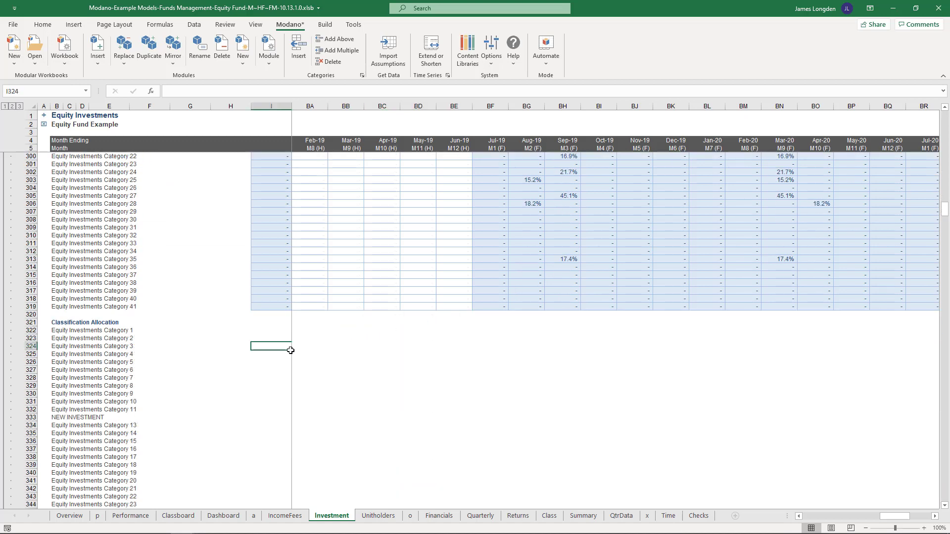
{"action": "left_click_drag", "start_coordinate": [290, 350], "coordinate": [300, 351]}
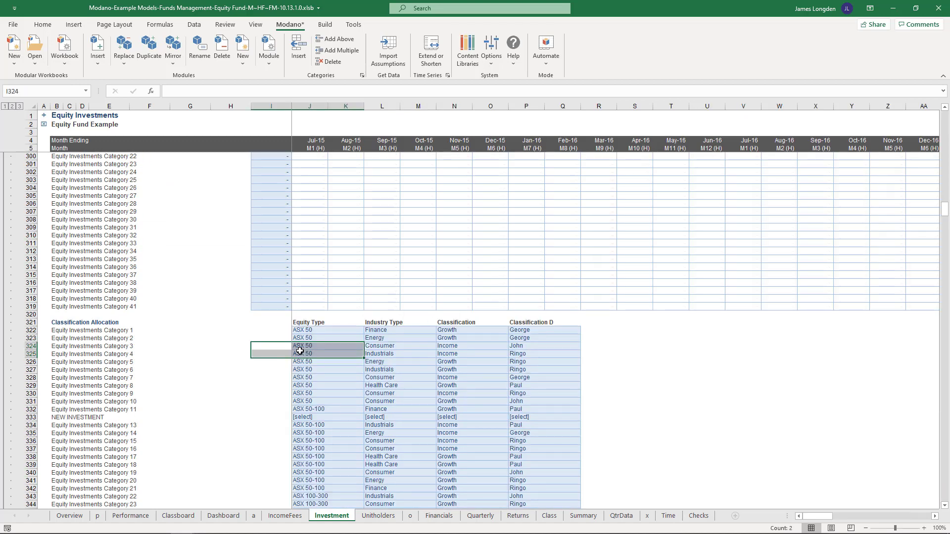
{"action": "left_click", "coordinate": [323, 340]}
{"action": "left_click", "coordinate": [368, 339]}
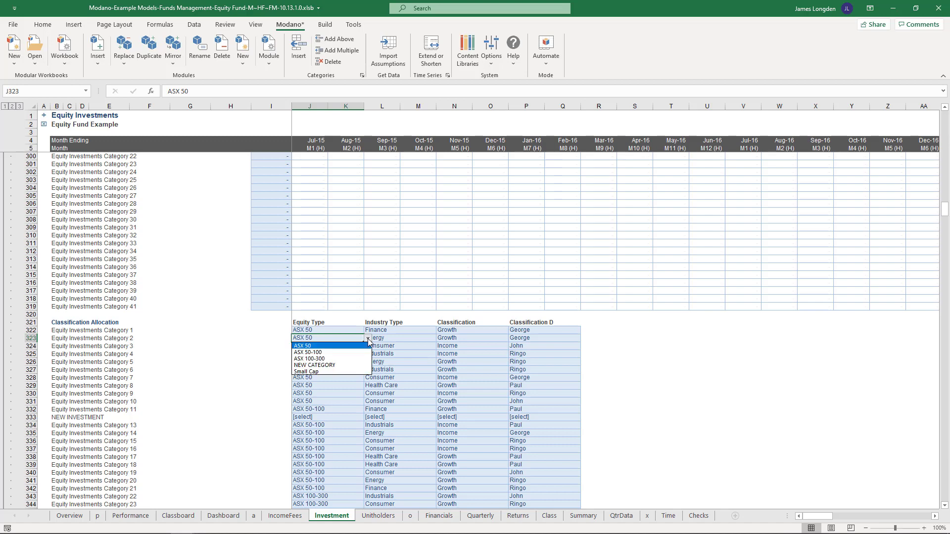
{"action": "left_click", "coordinate": [355, 365]}
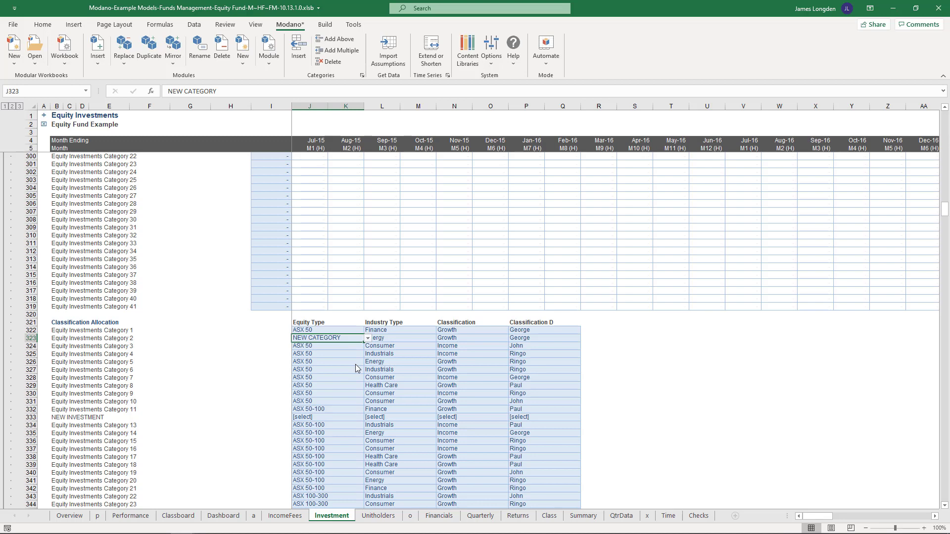
Examine the Units and Unitholder Equity modules on the Unitholders sheet, including the forecast funding, distribution and CPU assumptions.
{"action": "left_click", "coordinate": [378, 516]}
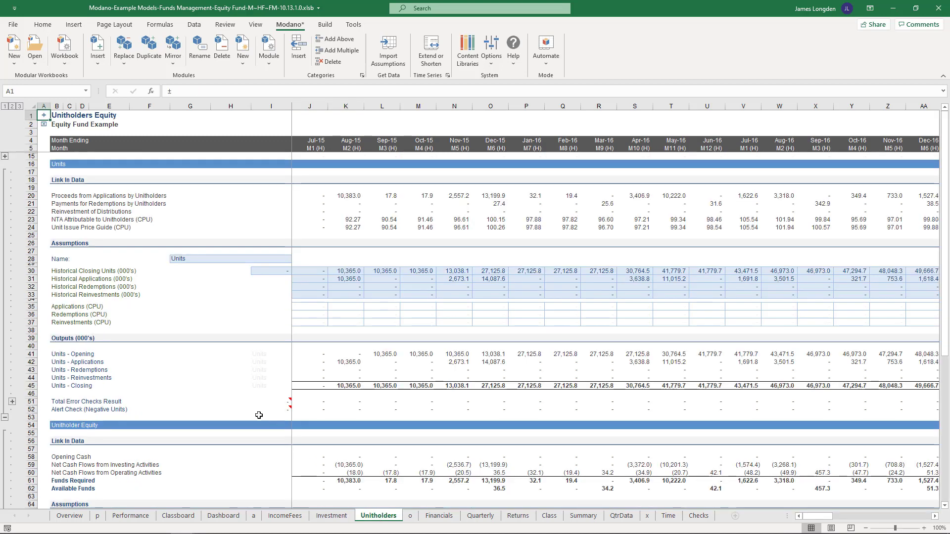
{"action": "left_click", "coordinate": [5, 107]}
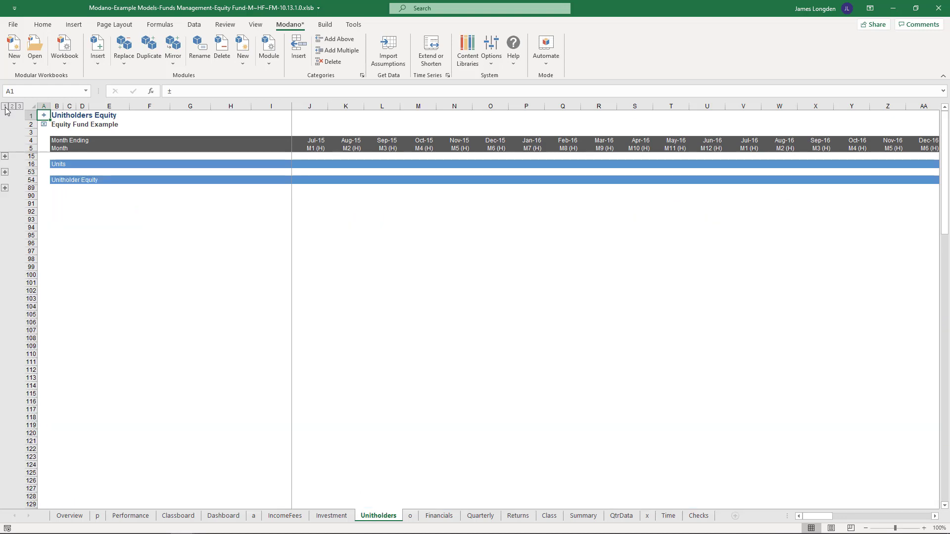
{"action": "left_click", "coordinate": [4, 172]}
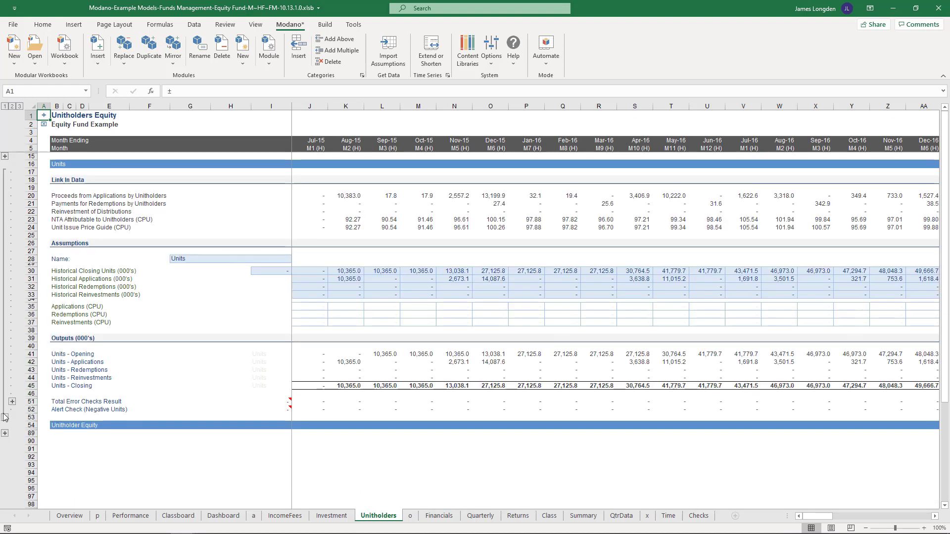
{"action": "left_click", "coordinate": [5, 434]}
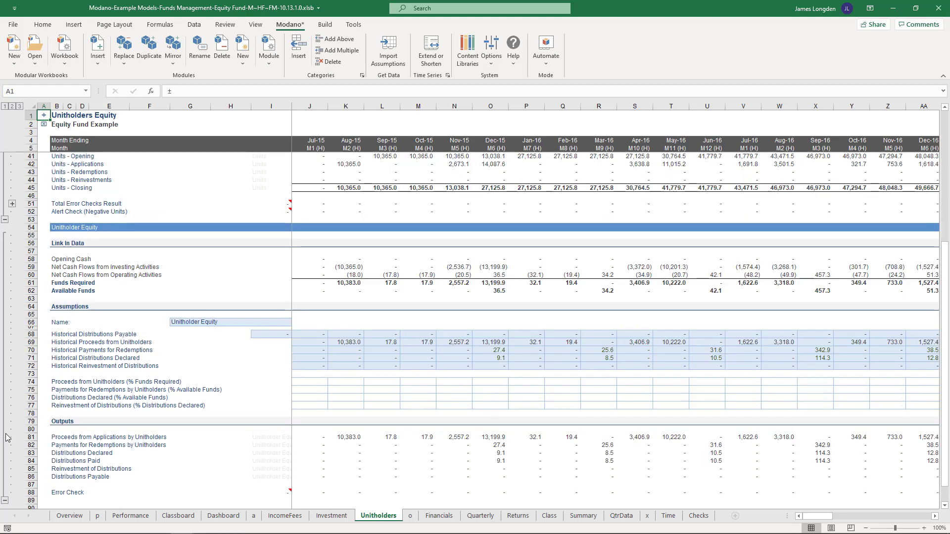
{"action": "scroll", "coordinate": [7, 437], "scroll_direction": "down", "scroll_amount": 6}
{"action": "scroll", "coordinate": [6, 437], "scroll_direction": "up", "scroll_amount": 4}
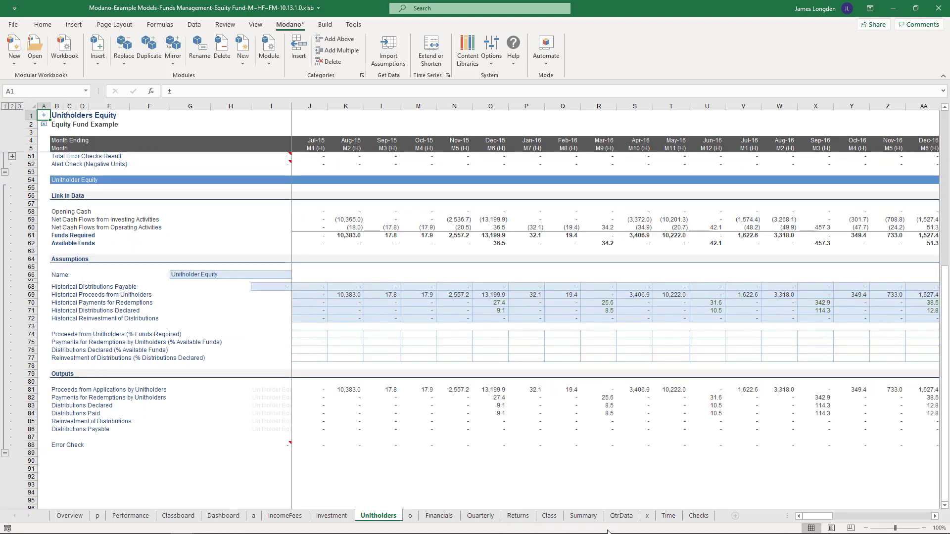
{"action": "left_click_drag", "start_coordinate": [817, 517], "coordinate": [894, 523]}
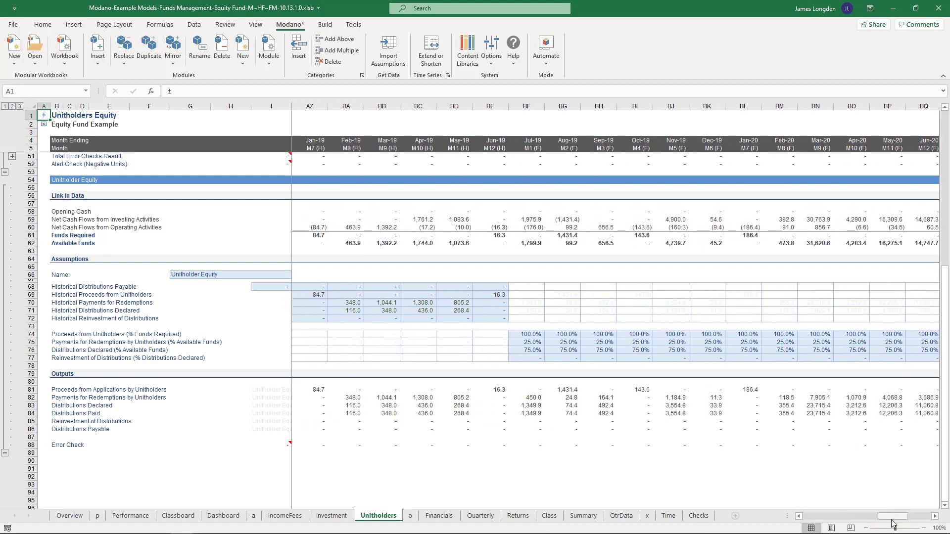
{"action": "left_click_drag", "start_coordinate": [30, 336], "coordinate": [24, 358]}
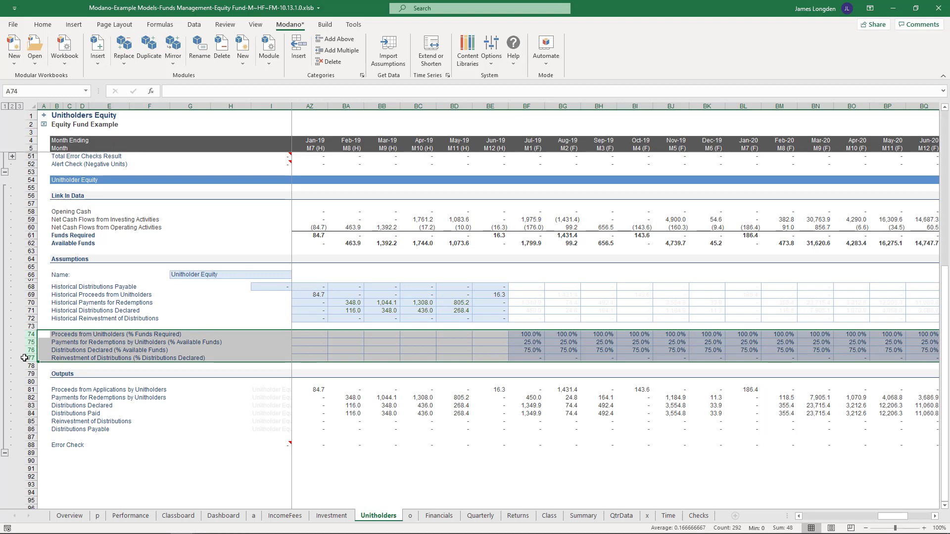
{"action": "scroll", "coordinate": [24, 358], "scroll_direction": "up", "scroll_amount": 12}
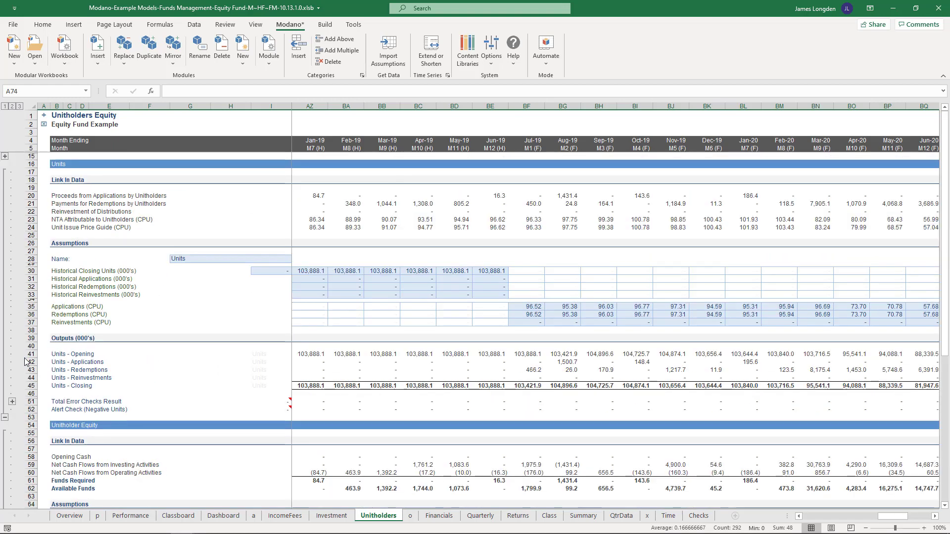
{"action": "left_click_drag", "start_coordinate": [26, 306], "coordinate": [24, 323]}
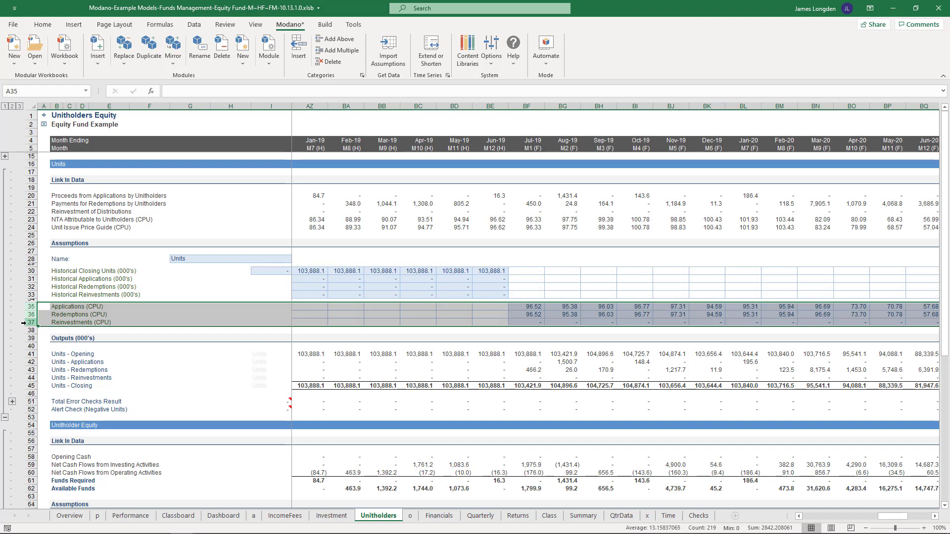
Examine the historical closing units, applications, redemptions and reinvestments and the forecast CPU assumptions in the Units module.
{"action": "left_click", "coordinate": [484, 272]}
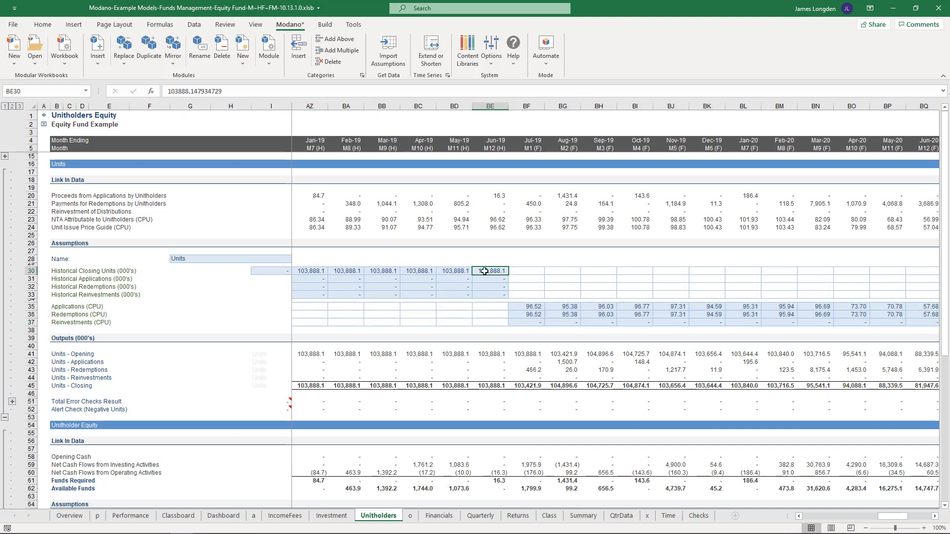
{"action": "left_click_drag", "start_coordinate": [485, 272], "coordinate": [371, 280]}
{"action": "left_click_drag", "start_coordinate": [526, 307], "coordinate": [655, 323]}
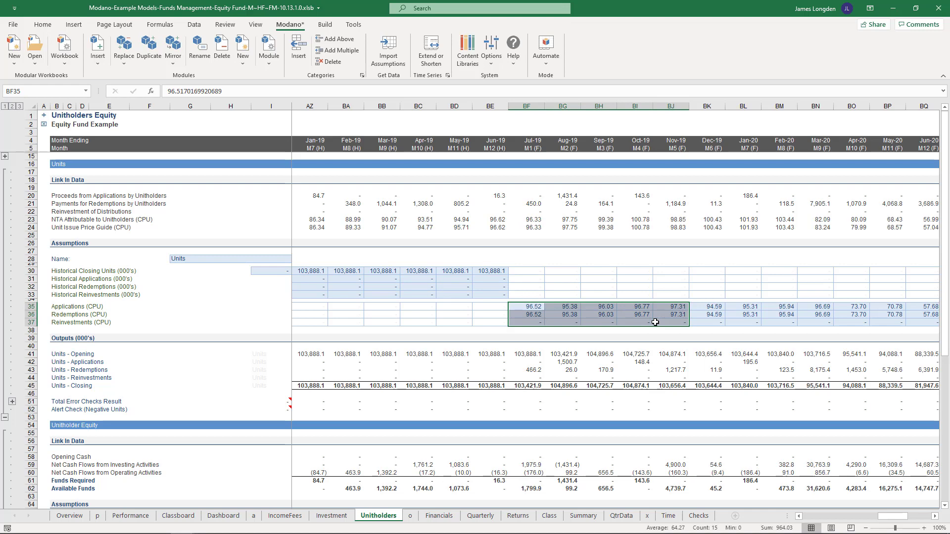
Review the comprehensive income, financial position and cash flow statements on the Financials sheet.
{"action": "left_click", "coordinate": [442, 517]}
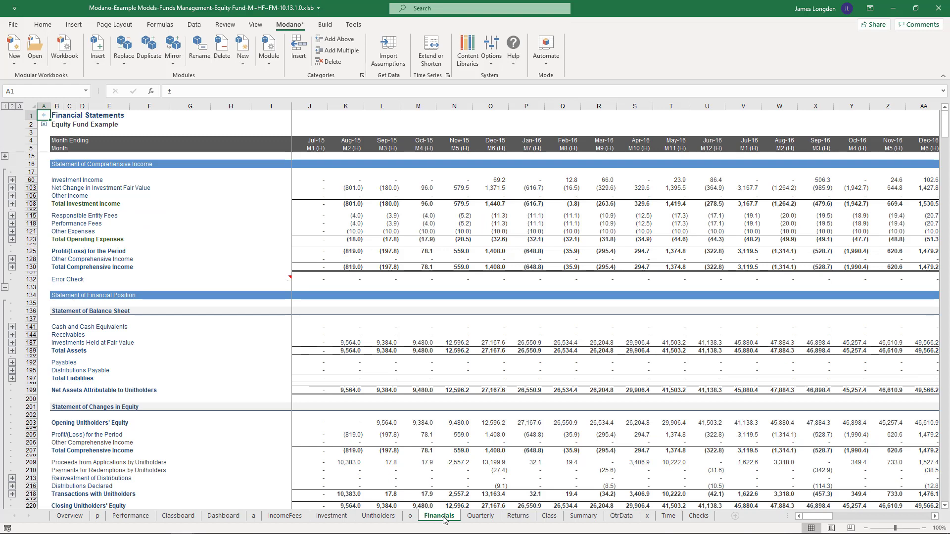
{"action": "scroll", "coordinate": [426, 424], "scroll_direction": "down", "scroll_amount": 4}
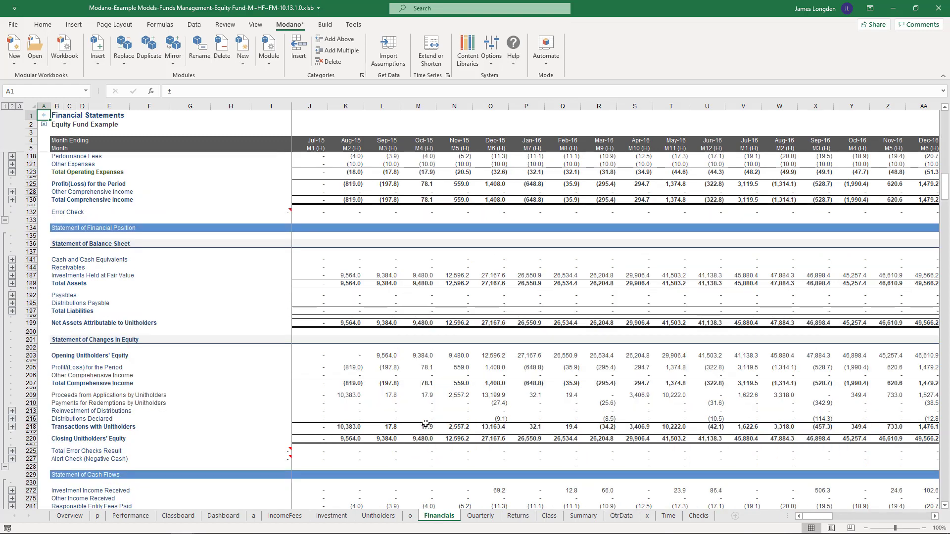
{"action": "scroll", "coordinate": [426, 424], "scroll_direction": "down", "scroll_amount": 3}
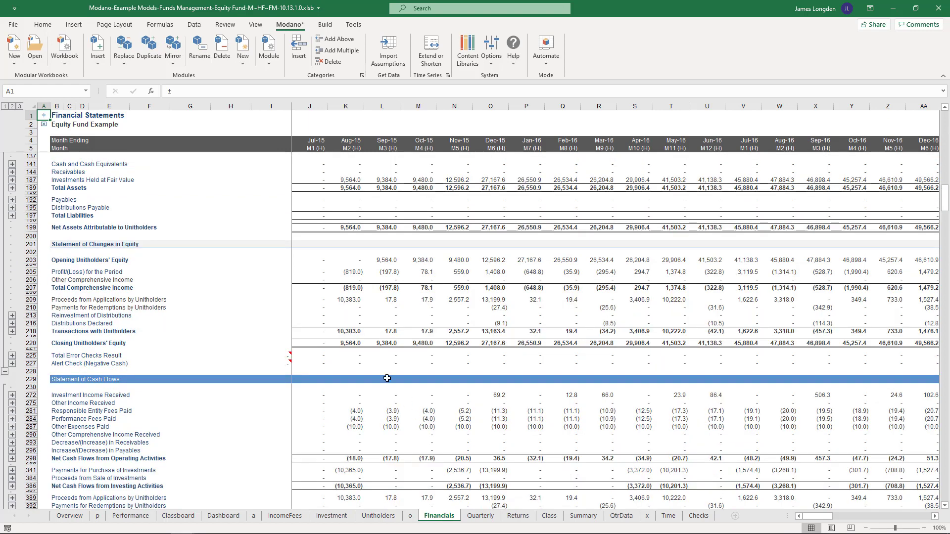
Insert the Annual Statement of Cash Flows (Funds Management) module from the web library into the workbook.
{"action": "left_click", "coordinate": [98, 65]}
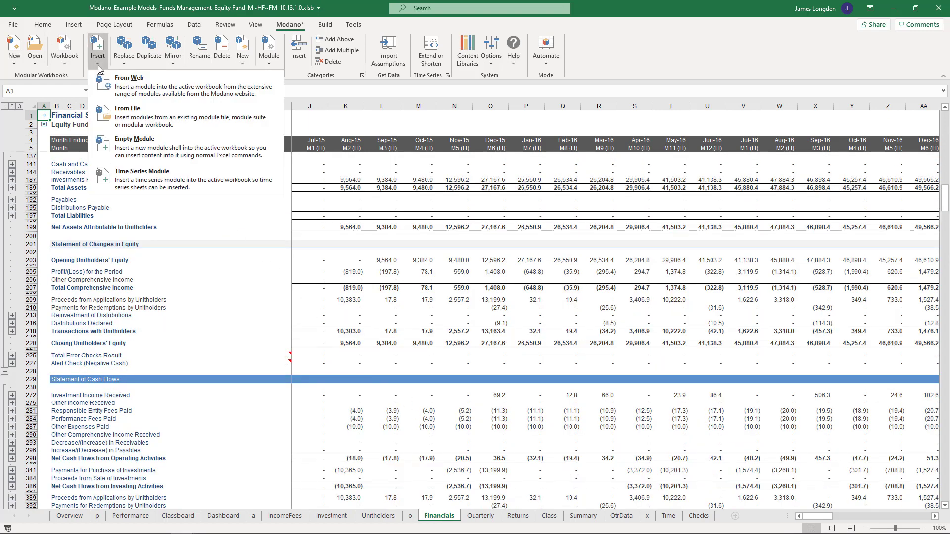
{"action": "left_click", "coordinate": [121, 76]}
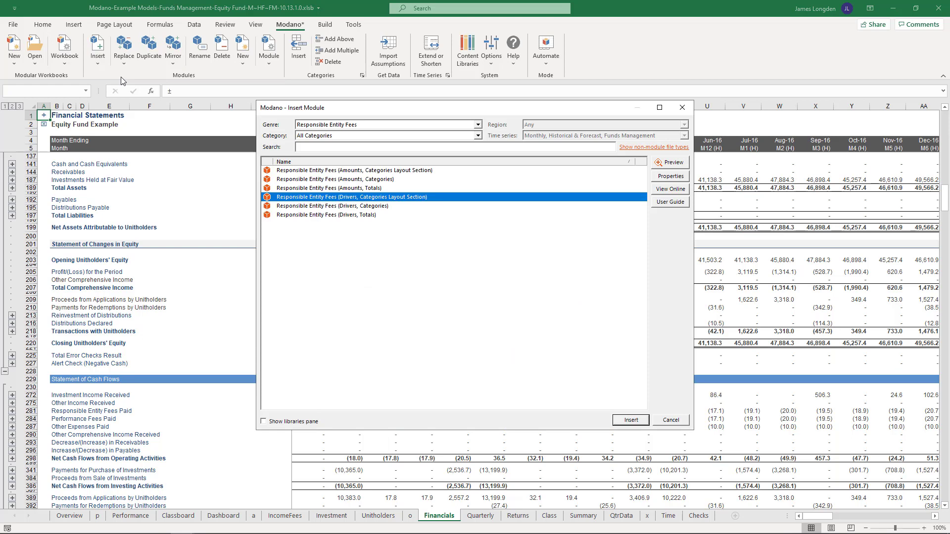
{"action": "left_click", "coordinate": [304, 125]}
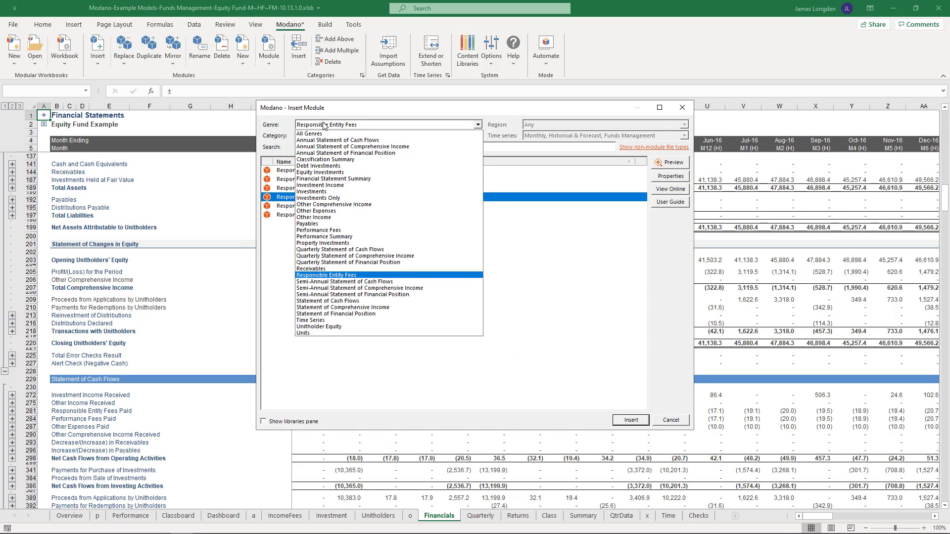
{"action": "left_click", "coordinate": [339, 142]}
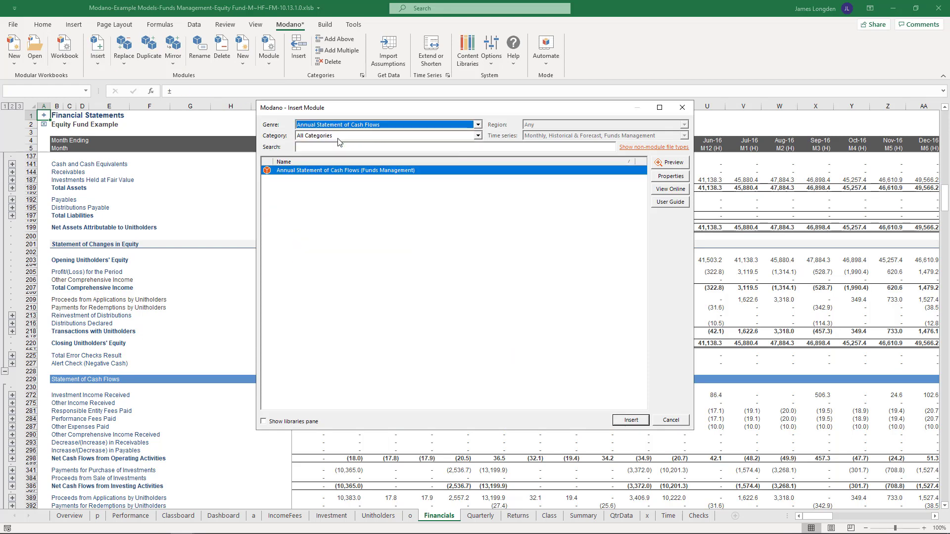
{"action": "left_click", "coordinate": [624, 420]}
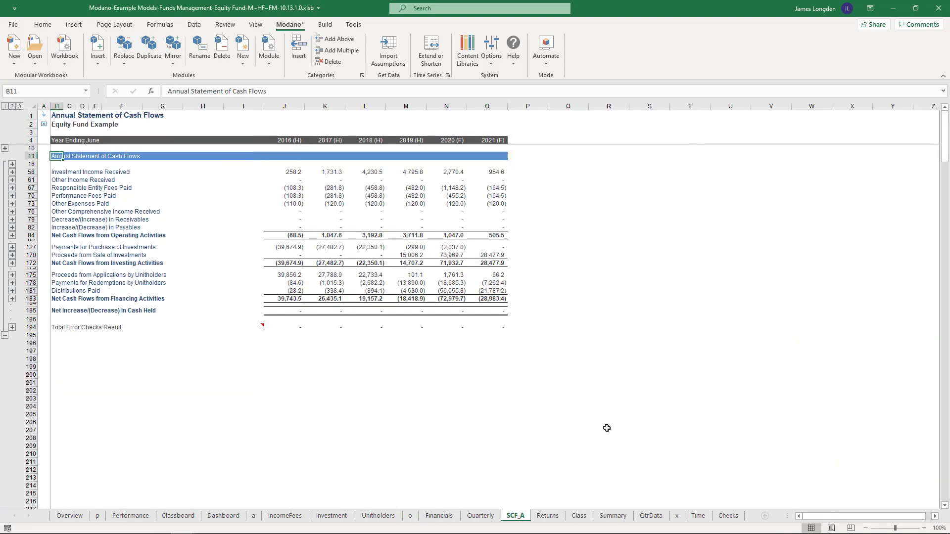
Revisit the Financials sheet and check the Presentation Outputs listed in the Overview table of contents.
{"action": "left_click", "coordinate": [445, 517]}
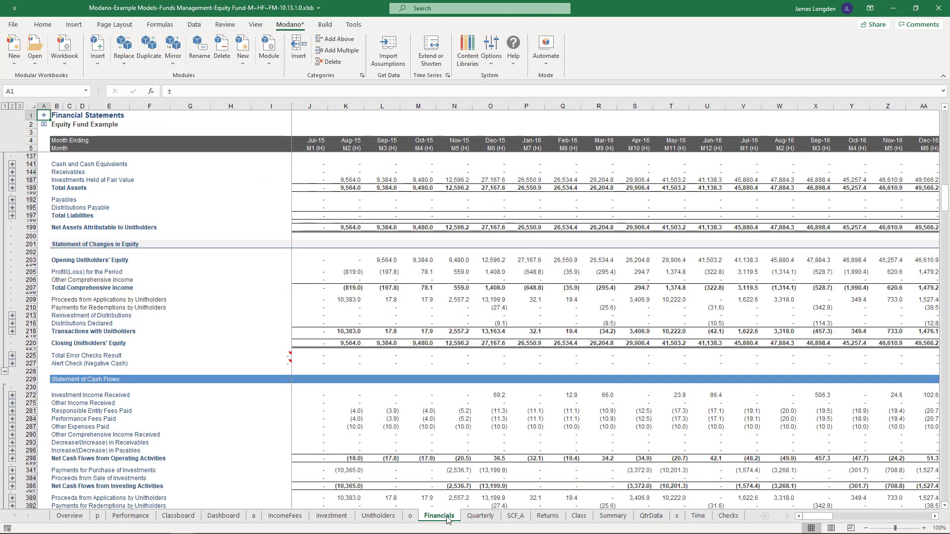
{"action": "scroll", "coordinate": [463, 465], "scroll_direction": "up", "scroll_amount": 7}
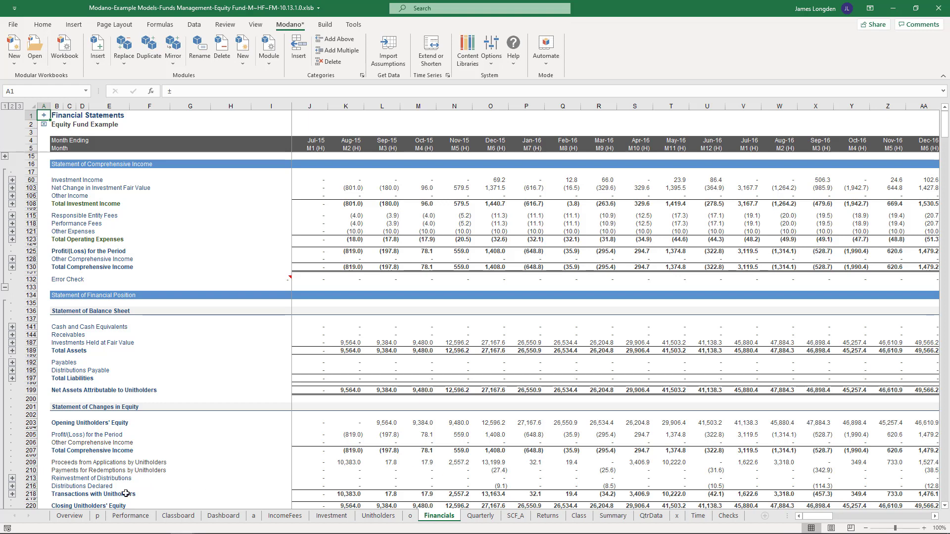
{"action": "left_click", "coordinate": [70, 516]}
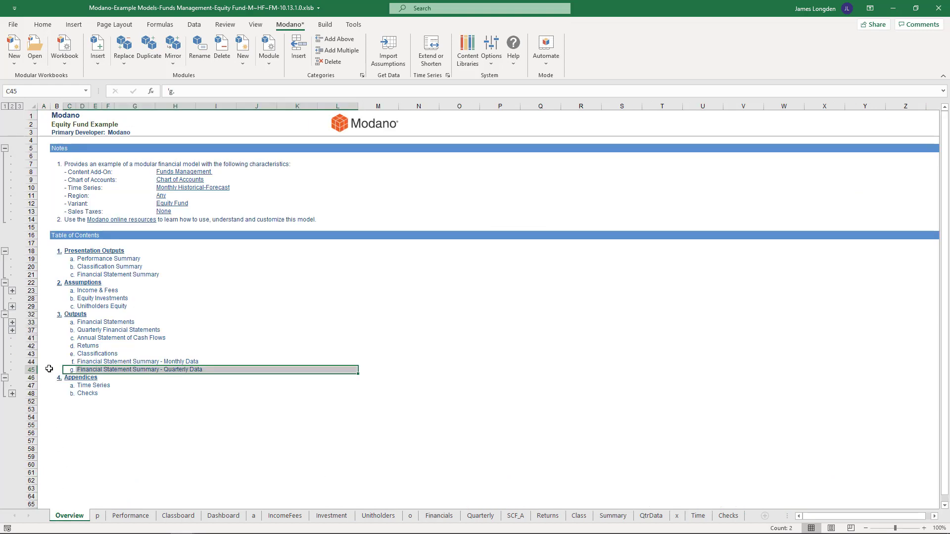
{"action": "left_click_drag", "start_coordinate": [28, 259], "coordinate": [28, 272]}
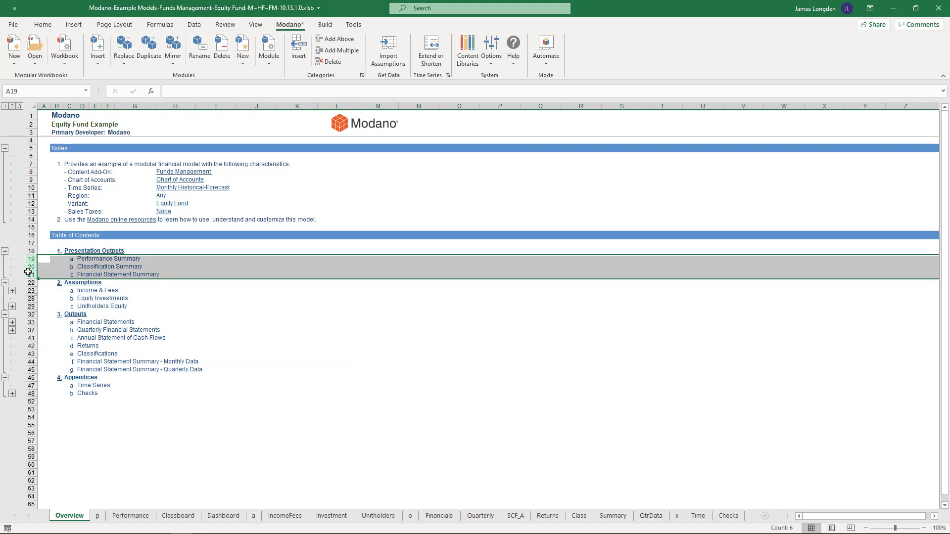
Open the Performance Summary and examine its performance table, returns charts, Annual Summary and lower charts.
{"action": "left_click", "coordinate": [101, 259]}
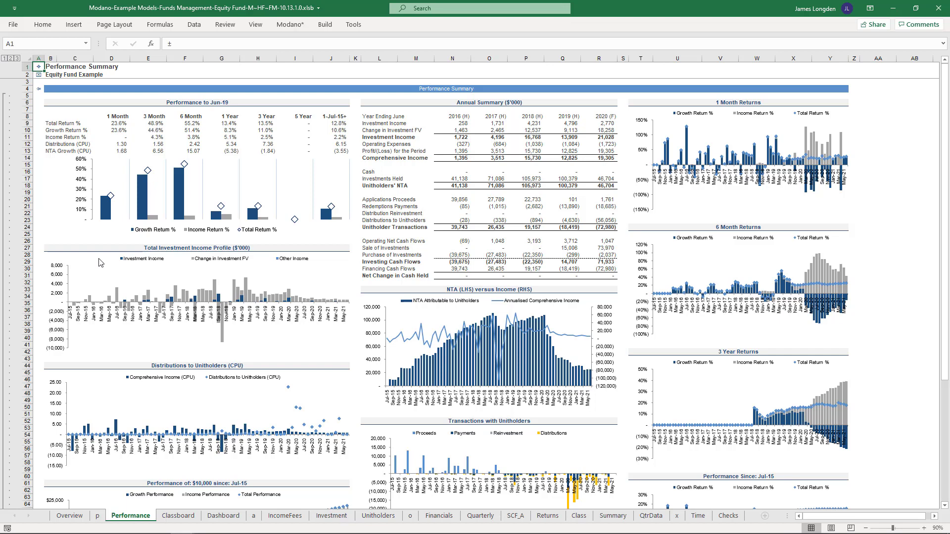
{"action": "left_click_drag", "start_coordinate": [127, 105], "coordinate": [119, 241]}
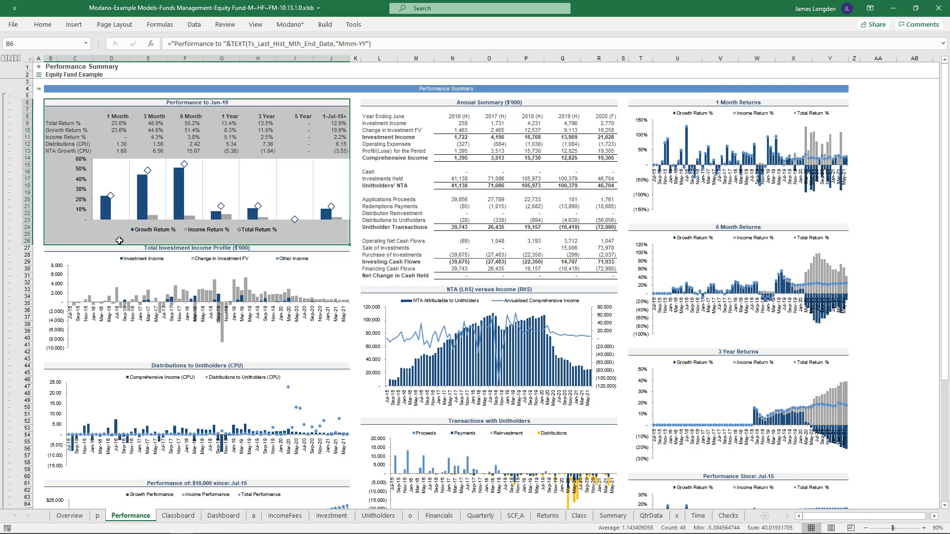
{"action": "left_click_drag", "start_coordinate": [641, 58], "coordinate": [825, 51]}
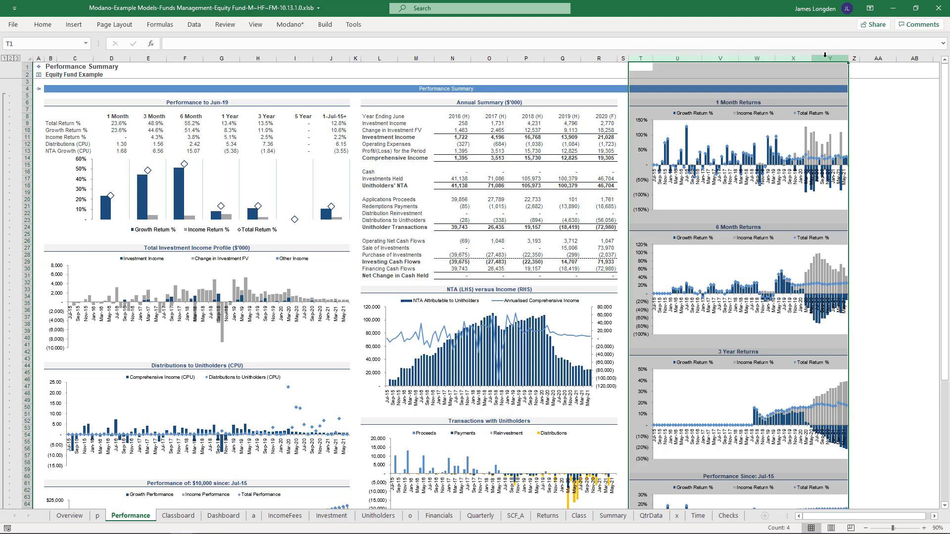
{"action": "left_click", "coordinate": [594, 104]}
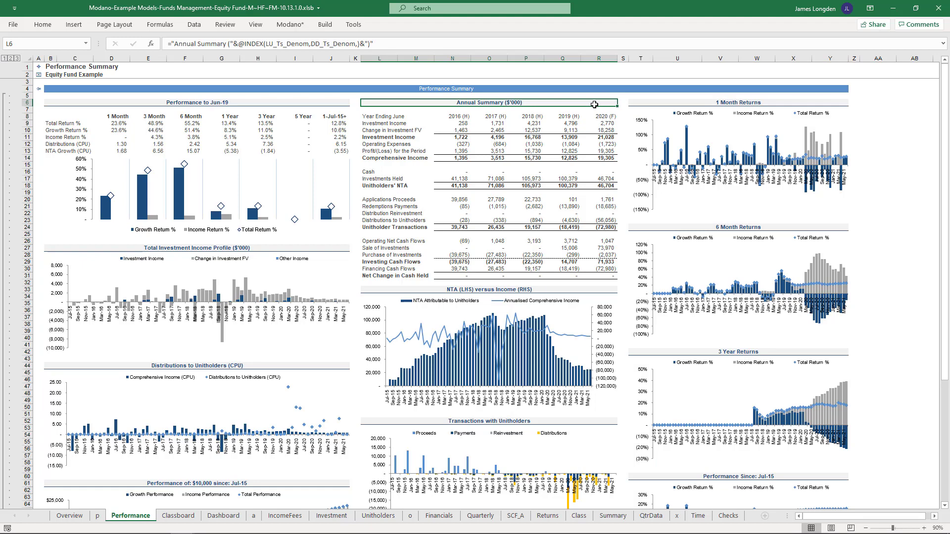
{"action": "scroll", "coordinate": [435, 224], "scroll_direction": "down", "scroll_amount": 7}
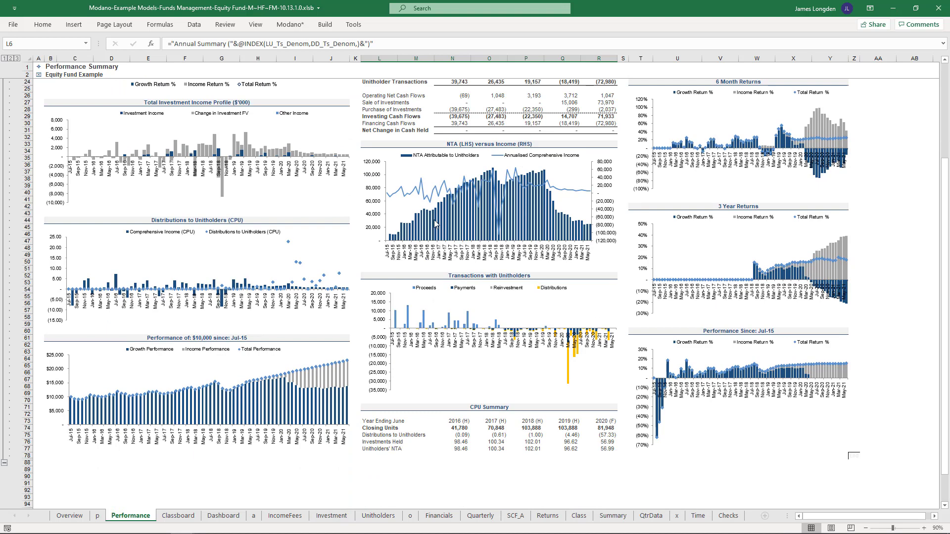
Delete the "Performance of: $10,000 since: Jul-15" heading and chart from the Performance Summary.
{"action": "left_click", "coordinate": [195, 338]}
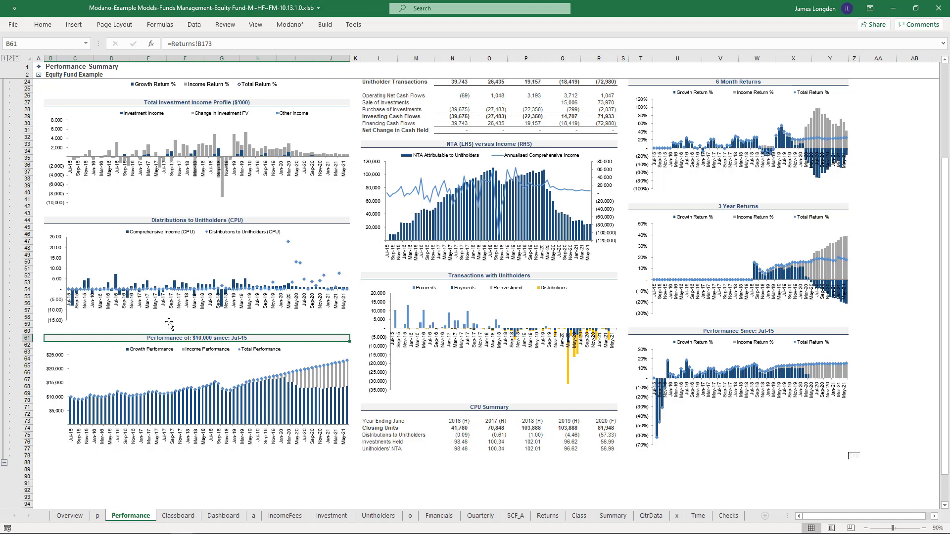
{"action": "left_click", "coordinate": [113, 342]}
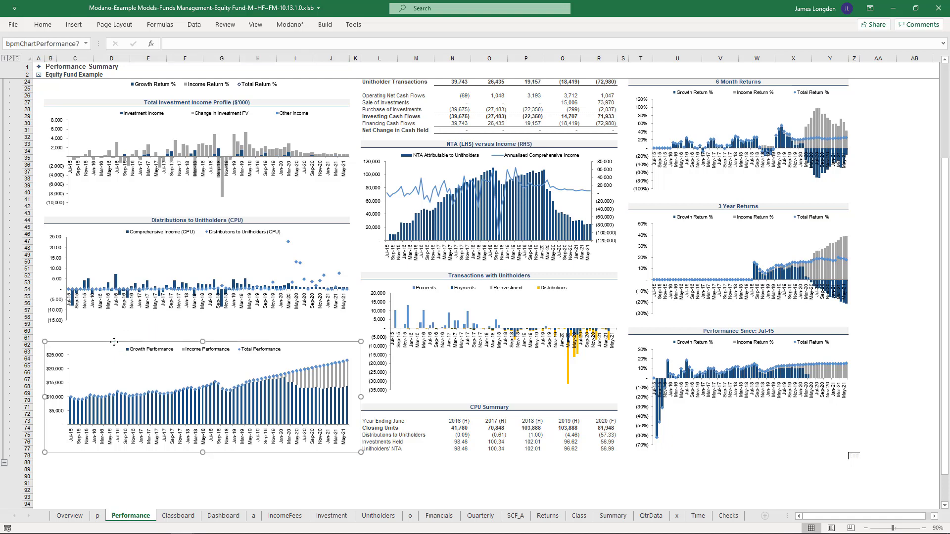
{"action": "key", "text": "Delete"}
Enlarge the Distributions to Unitholders (CPU) chart downward to fill the empty space beneath it.
{"action": "left_click", "coordinate": [119, 324]}
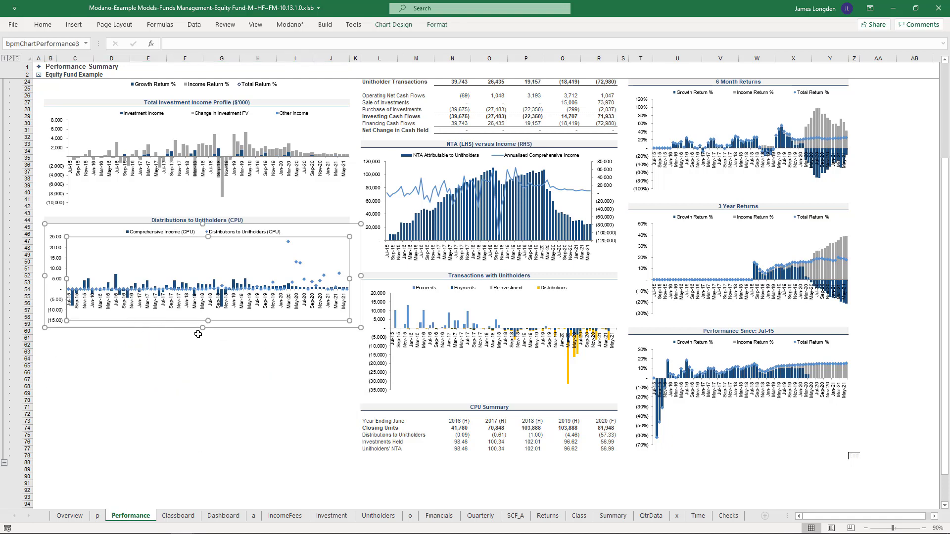
{"action": "left_click_drag", "start_coordinate": [203, 328], "coordinate": [218, 453]}
{"action": "left_click", "coordinate": [378, 474]}
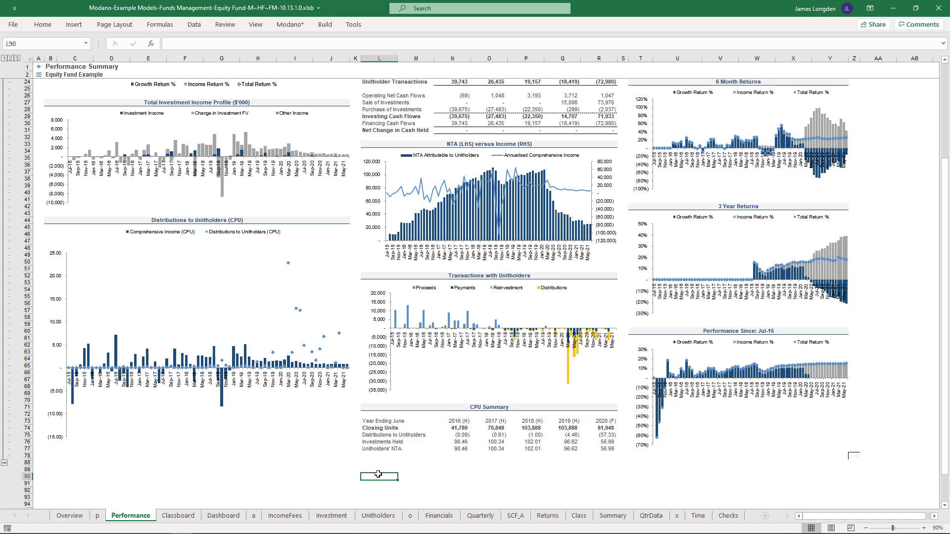
Expand the Returns Metrics analysis rows on the Returns sheet and examine the start and end of period dates.
{"action": "scroll", "coordinate": [379, 474], "scroll_direction": "up", "scroll_amount": 7}
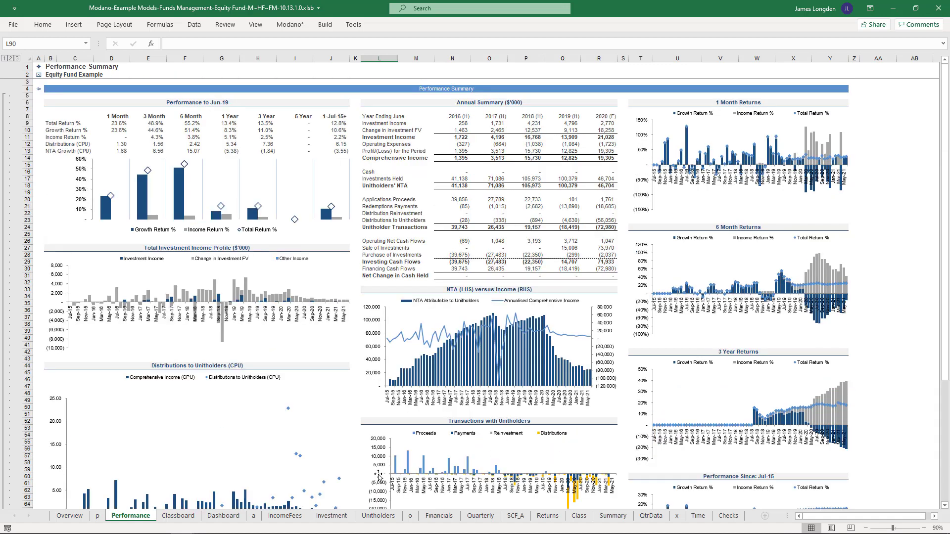
{"action": "left_click", "coordinate": [40, 90]}
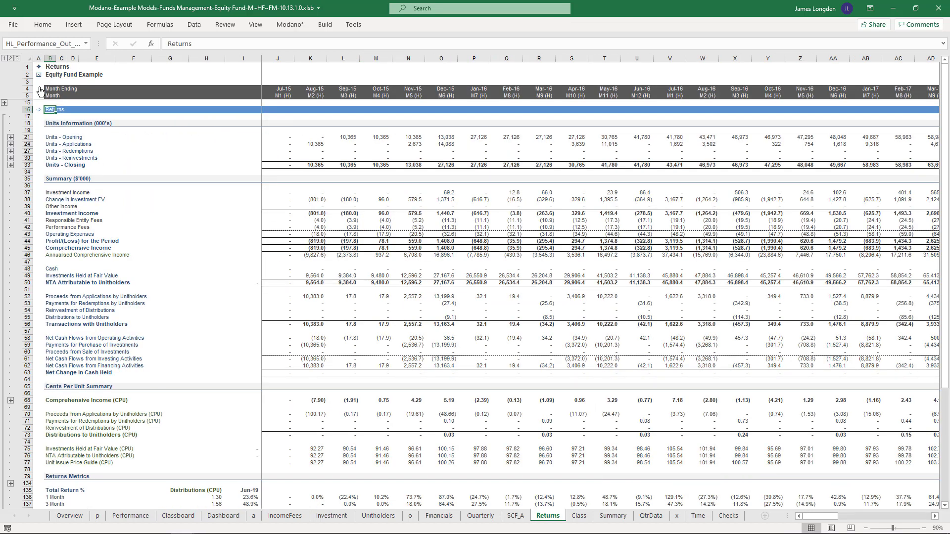
{"action": "scroll", "coordinate": [40, 89], "scroll_direction": "down", "scroll_amount": 9}
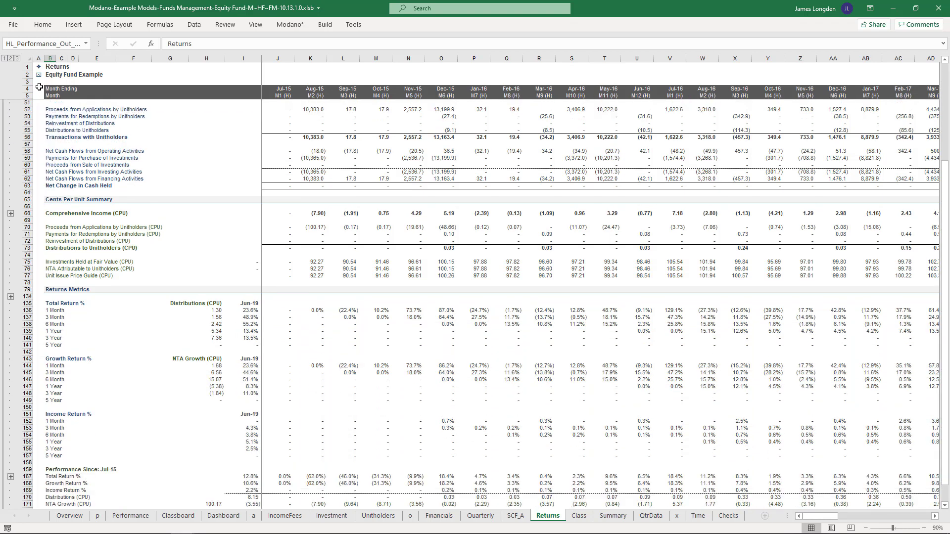
{"action": "scroll", "coordinate": [40, 86], "scroll_direction": "down", "scroll_amount": 1}
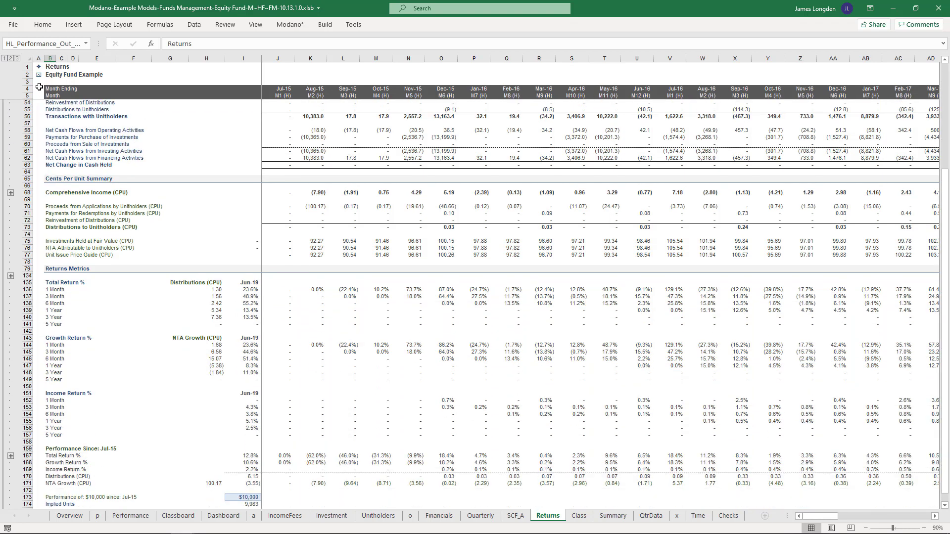
{"action": "left_click", "coordinate": [10, 276]}
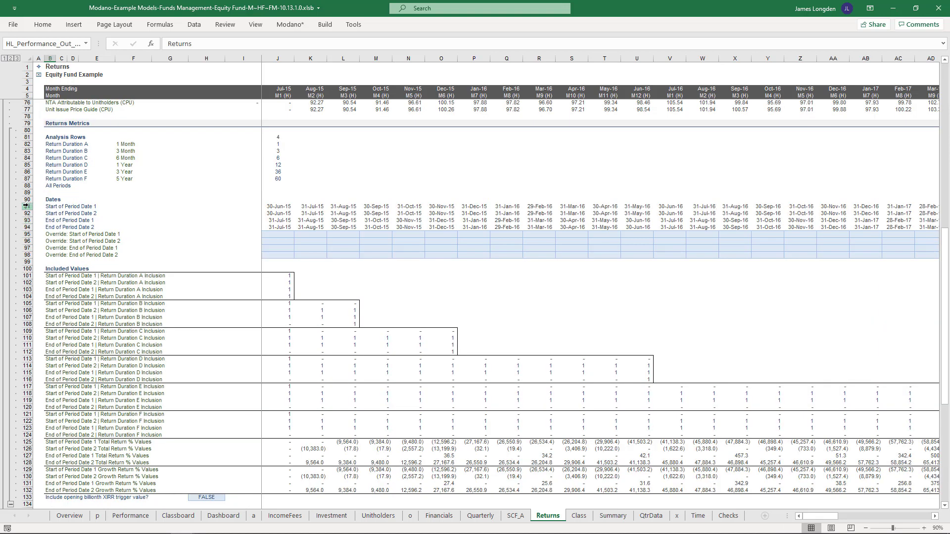
{"action": "left_click_drag", "start_coordinate": [27, 206], "coordinate": [23, 228]}
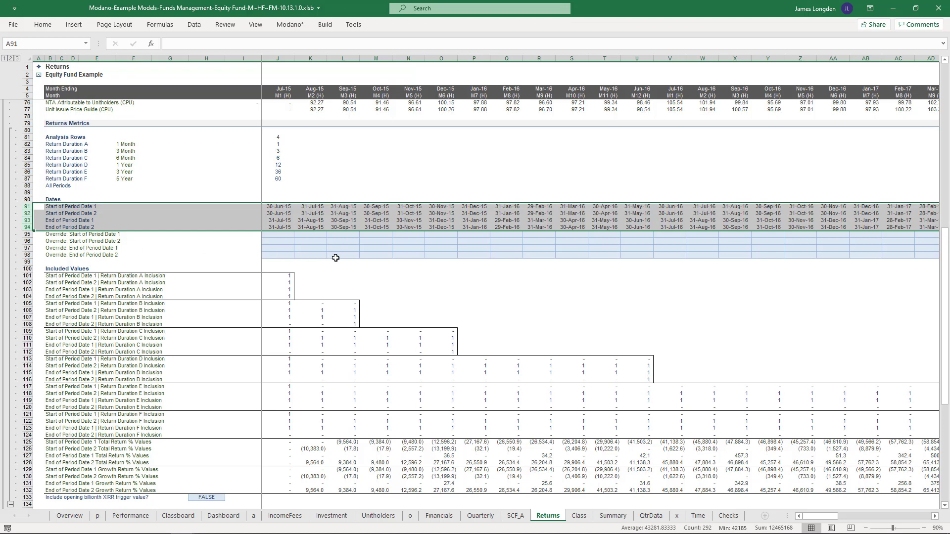
Override End of Period Date 1 for Apr-16 with 15/4/2016.
{"action": "left_click", "coordinate": [566, 246]}
{"action": "type", "text": "1"}
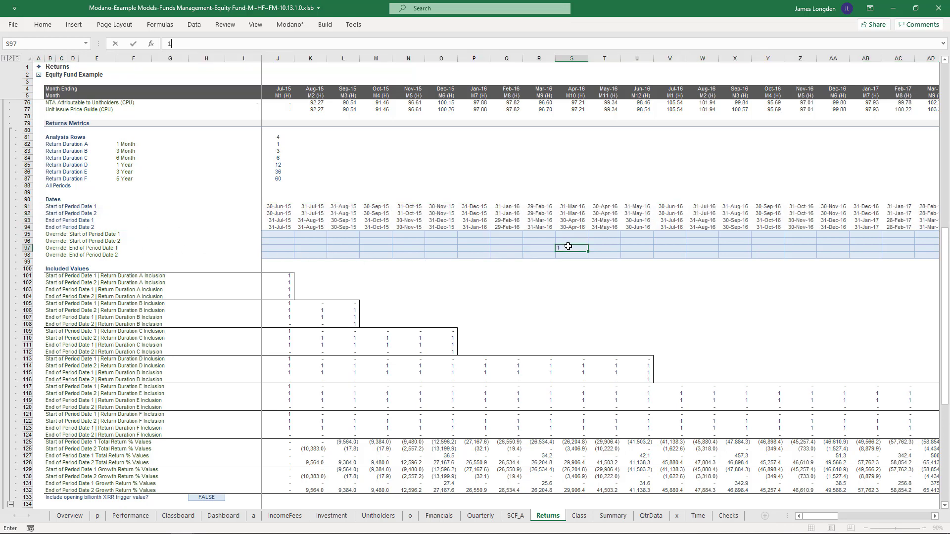
{"action": "type", "text": "5/4/2016"}
{"action": "key", "text": "Return"}
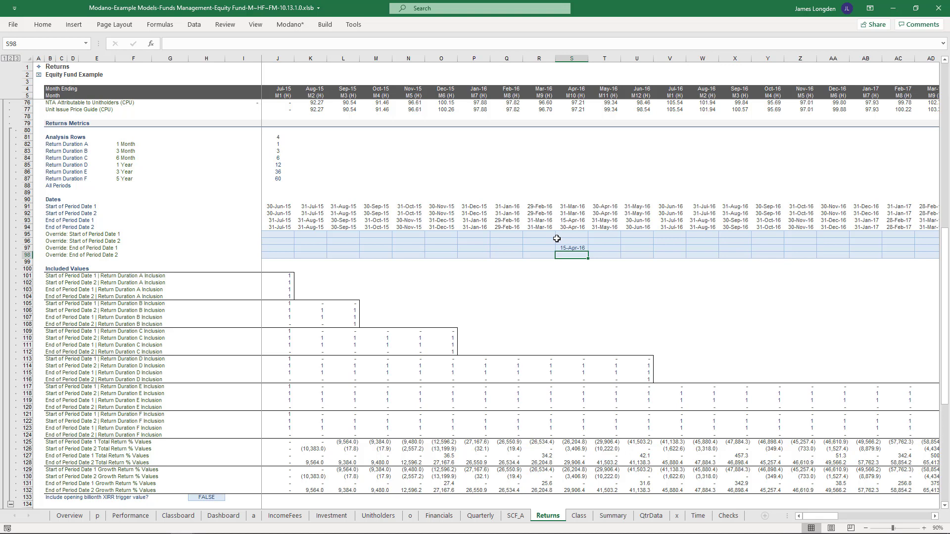
Set "Include opening billionth XIRR trigger value?" to TRUE and check the 6 Month Growth Return % for Dec-15.
{"action": "scroll", "coordinate": [556, 239], "scroll_direction": "down", "scroll_amount": 8}
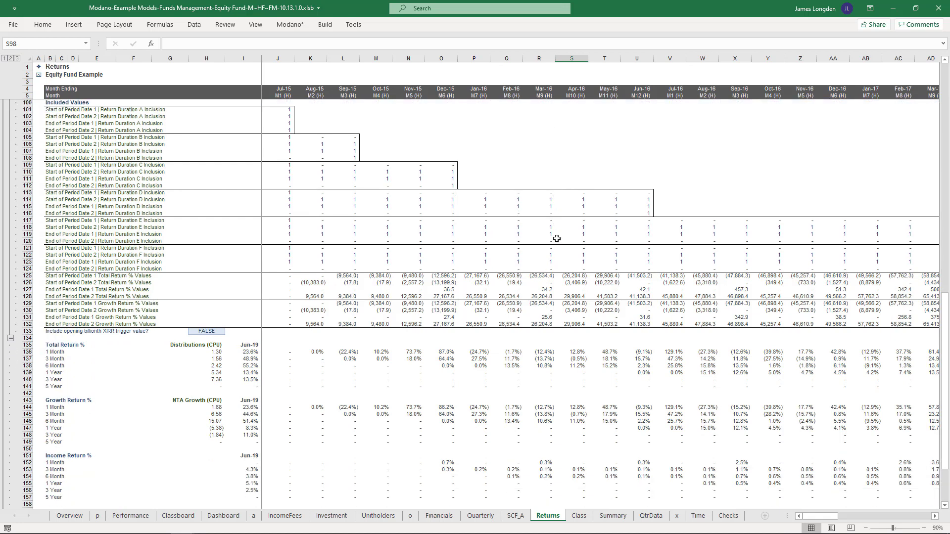
{"action": "left_click", "coordinate": [223, 331]}
{"action": "left_click", "coordinate": [228, 331]}
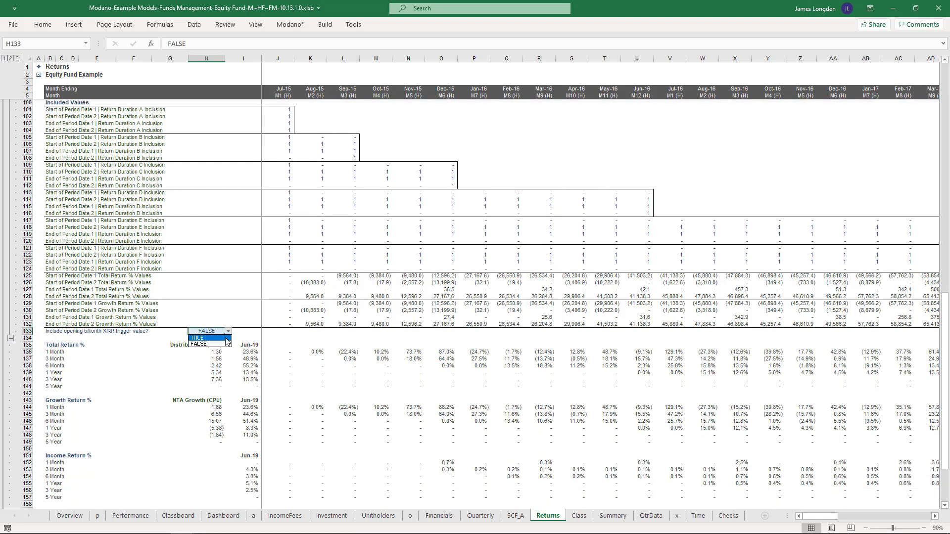
{"action": "left_click", "coordinate": [226, 338]}
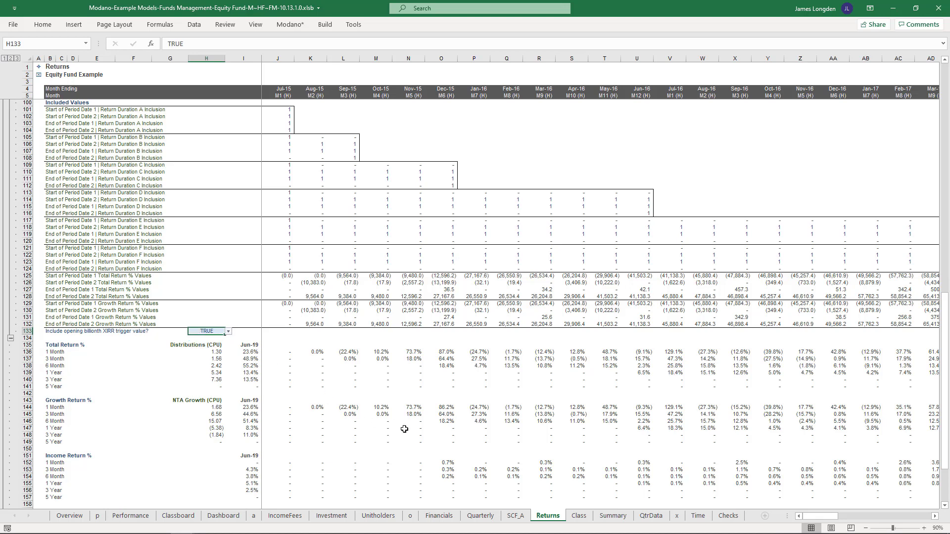
{"action": "left_click", "coordinate": [441, 421]}
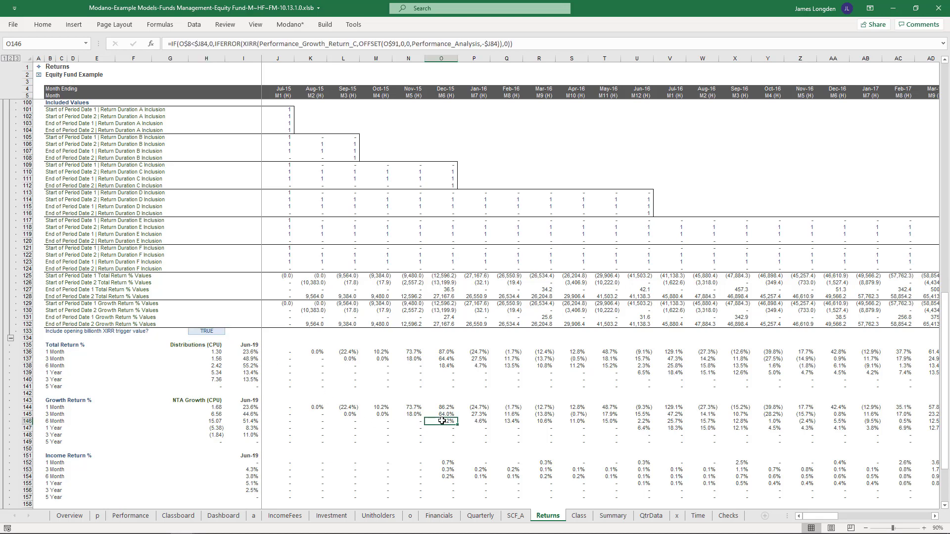
Set "Include opening billionth XIRR trigger value?" to FALSE on the Returns sheet.
{"action": "left_click", "coordinate": [222, 331]}
{"action": "left_click", "coordinate": [228, 331]}
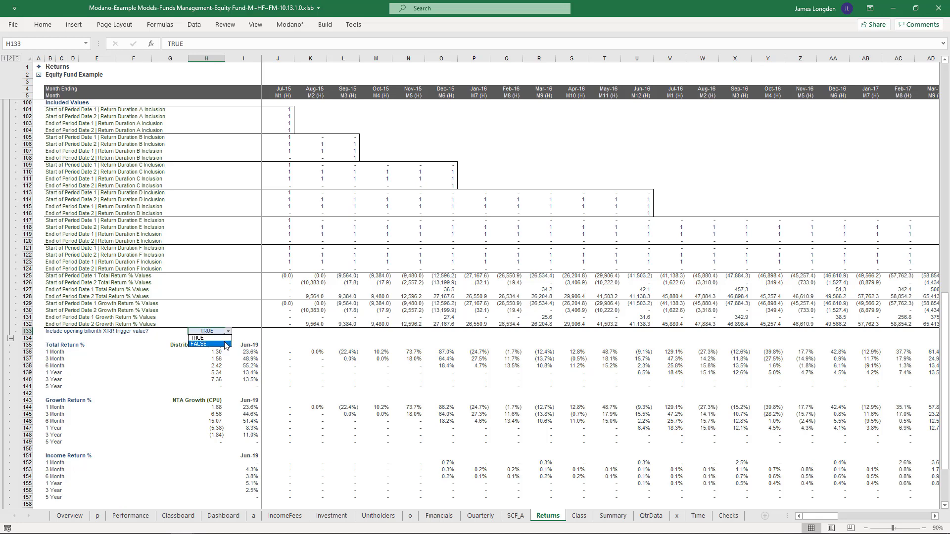
{"action": "left_click", "coordinate": [226, 344]}
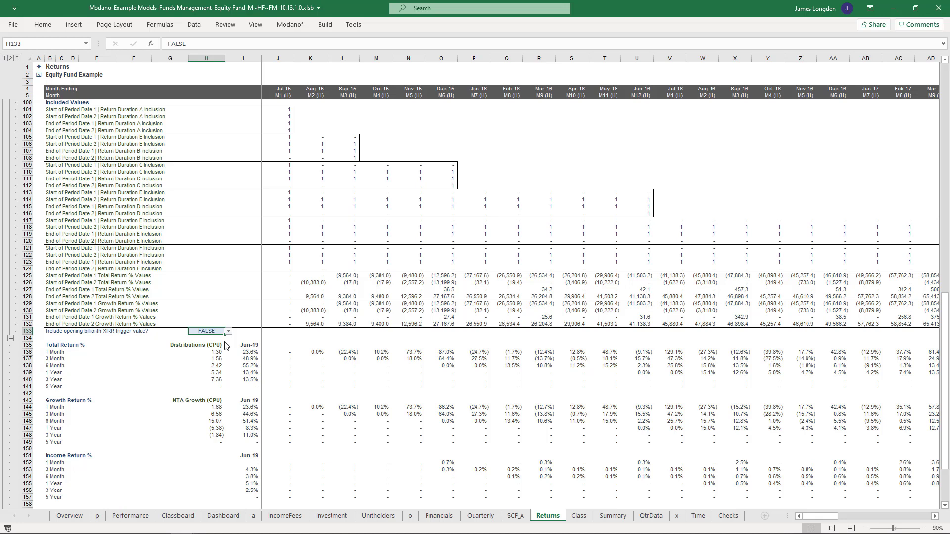
Switch off the Classification Summary chart data on the Classboard sheet.
{"action": "left_click", "coordinate": [169, 519]}
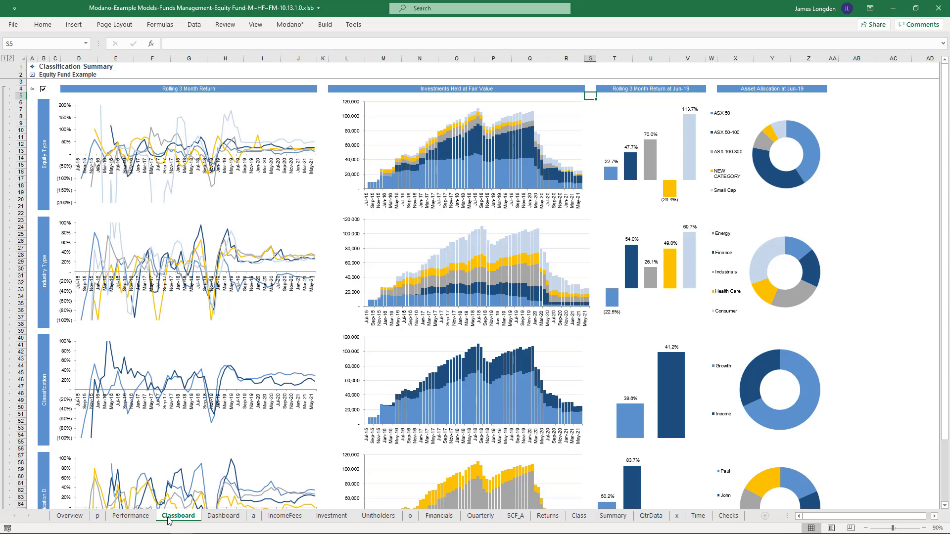
{"action": "key", "text": "ctrl+Home"}
{"action": "left_click", "coordinate": [44, 89]}
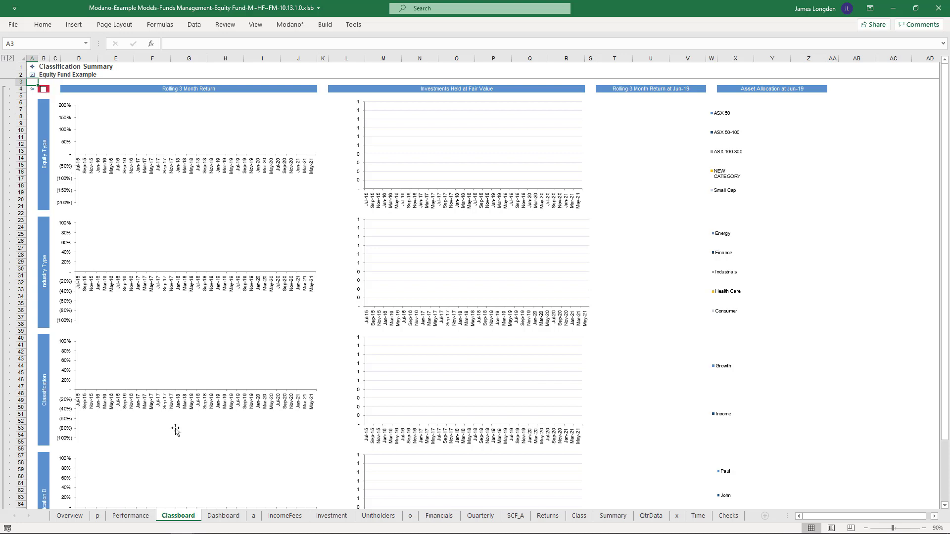
Set the Qtr Offset of the Dashboard's Financial Statement Summary to 4, collapse its row again, and review the charts.
{"action": "left_click", "coordinate": [222, 516]}
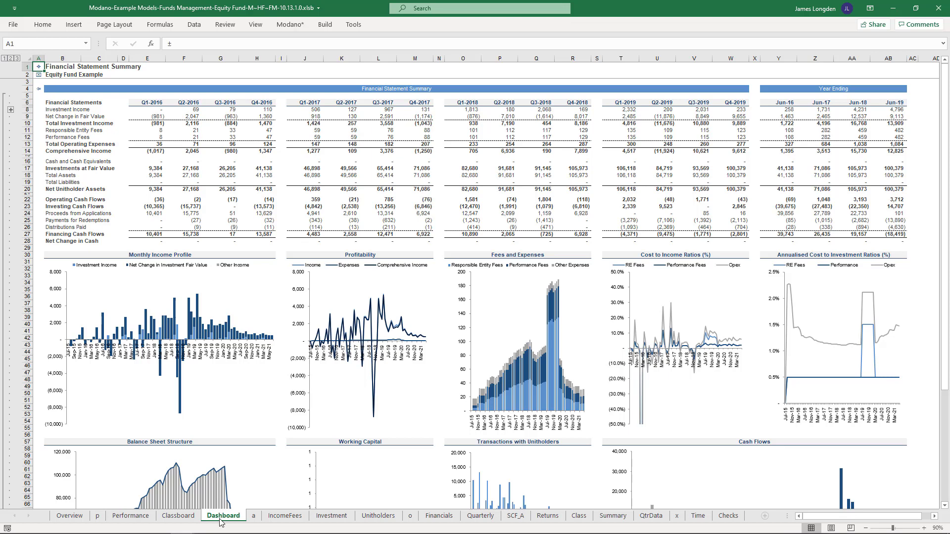
{"action": "scroll", "coordinate": [221, 523], "scroll_direction": "down", "scroll_amount": 8}
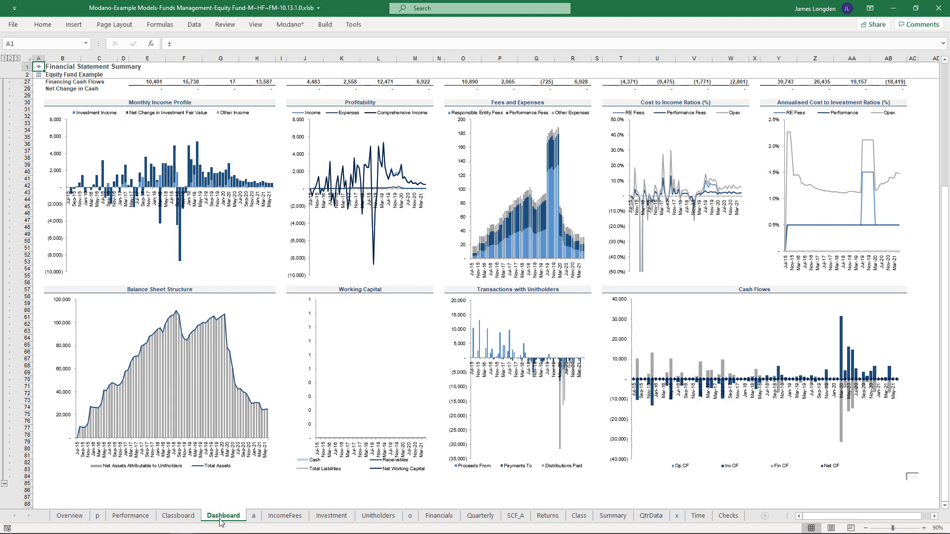
{"action": "scroll", "coordinate": [221, 523], "scroll_direction": "up", "scroll_amount": 8}
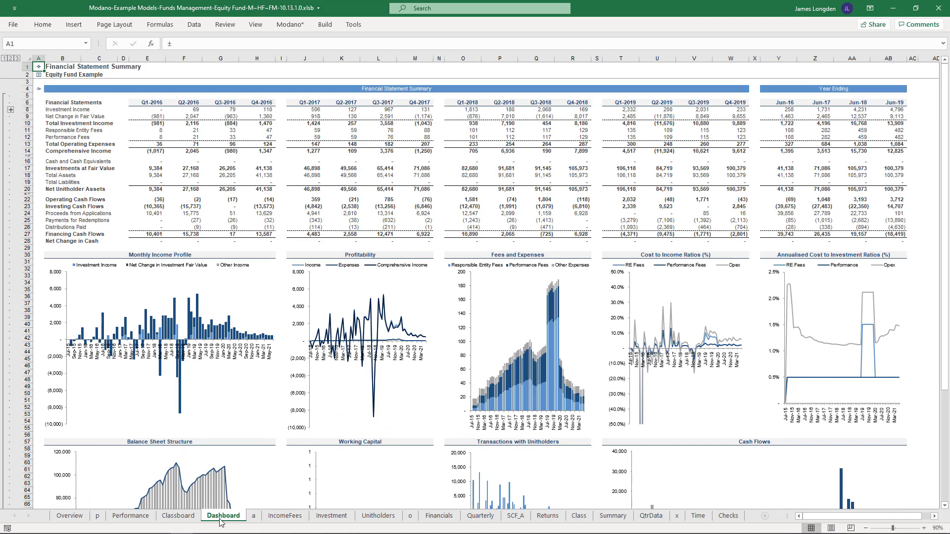
{"action": "left_click", "coordinate": [11, 109]}
{"action": "left_click", "coordinate": [92, 110]}
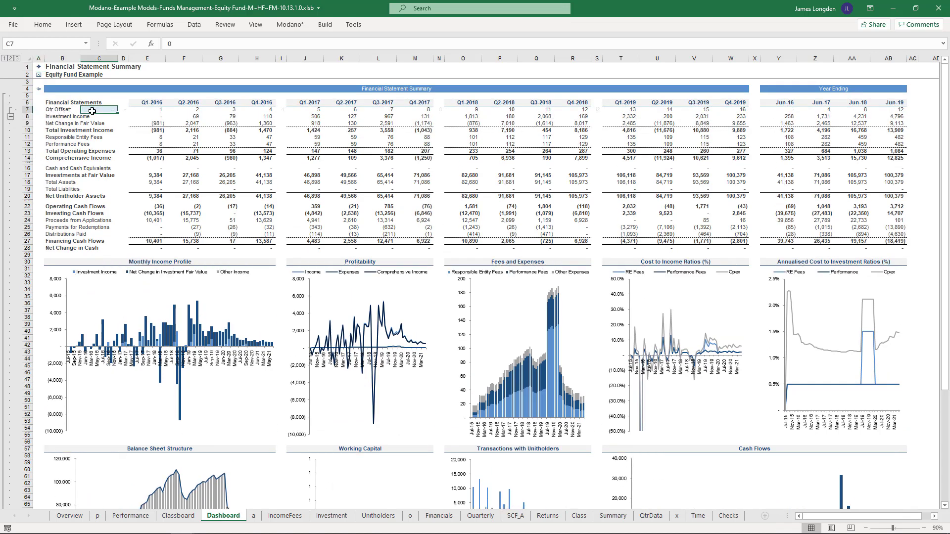
{"action": "type", "text": "4"}
{"action": "key", "text": "Return"}
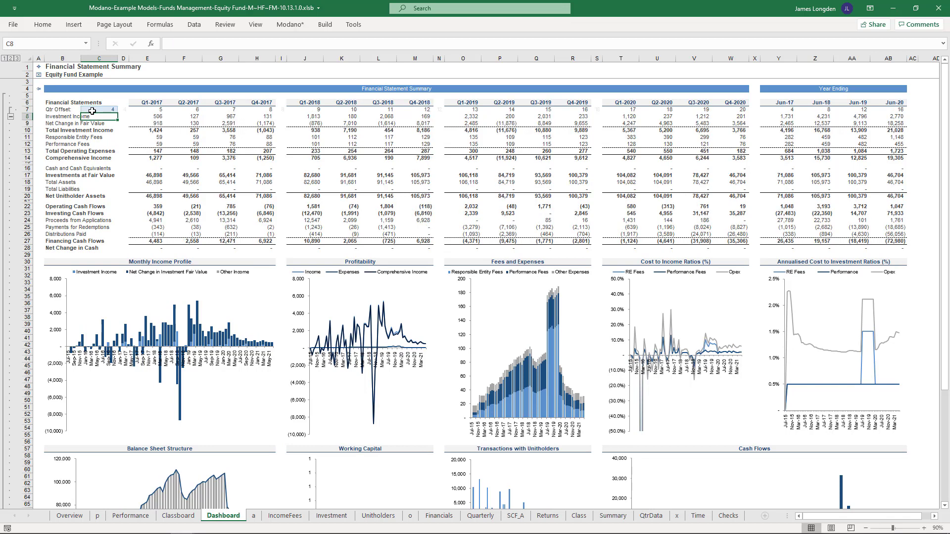
{"action": "left_click", "coordinate": [92, 111]}
{"action": "left_click", "coordinate": [10, 117]}
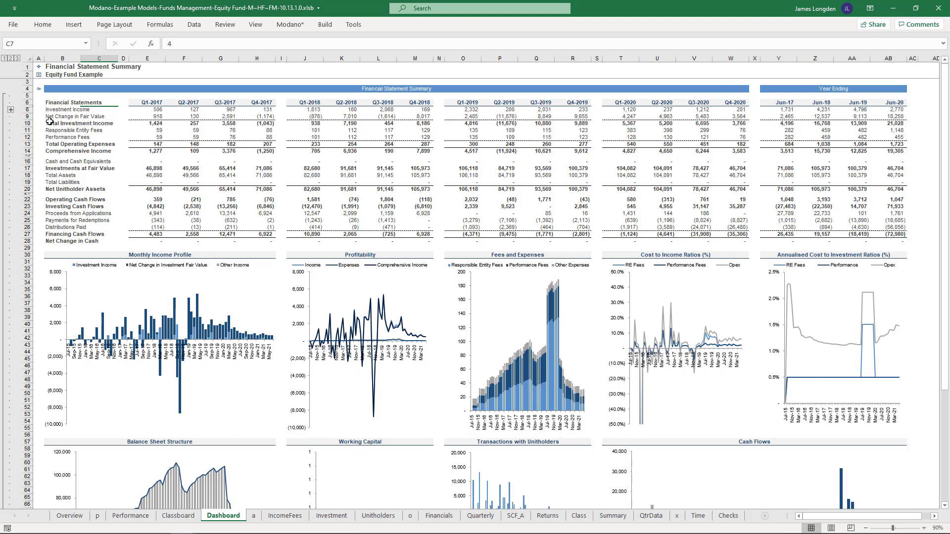
{"action": "scroll", "coordinate": [49, 122], "scroll_direction": "down", "scroll_amount": 4}
{"action": "scroll", "coordinate": [50, 122], "scroll_direction": "down", "scroll_amount": 2}
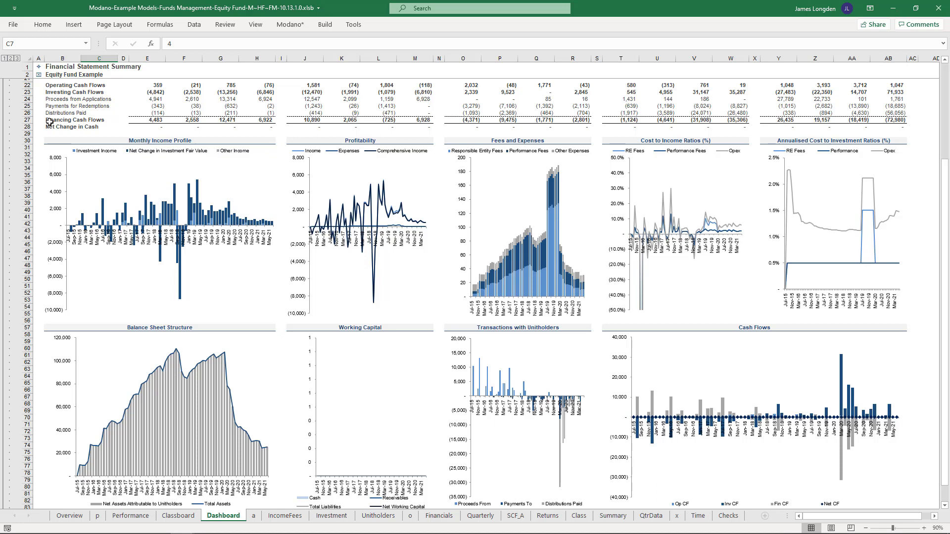
Reset the assumptions in all modules of the workbook from the Overview sheet and check the Time Series assumptions.
{"action": "left_click", "coordinate": [69, 518]}
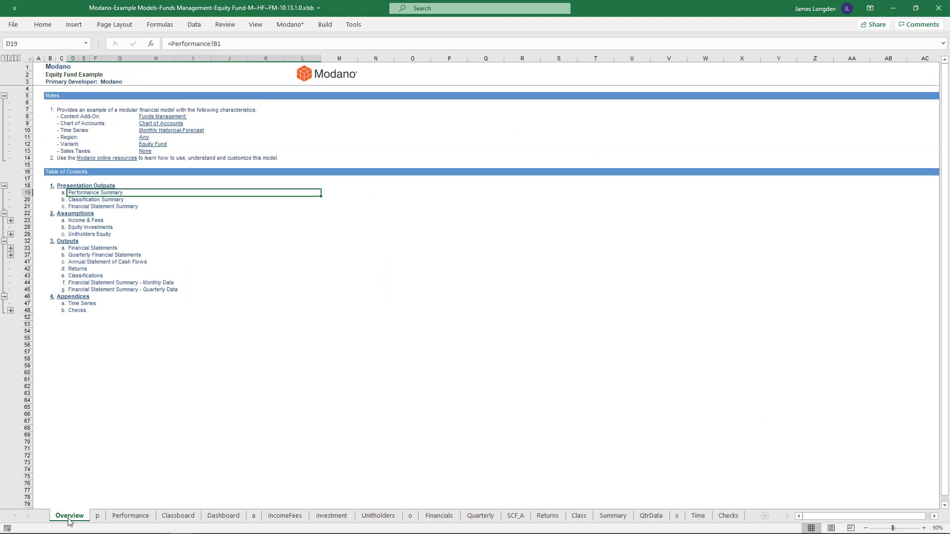
{"action": "key", "text": "ctrl+Home"}
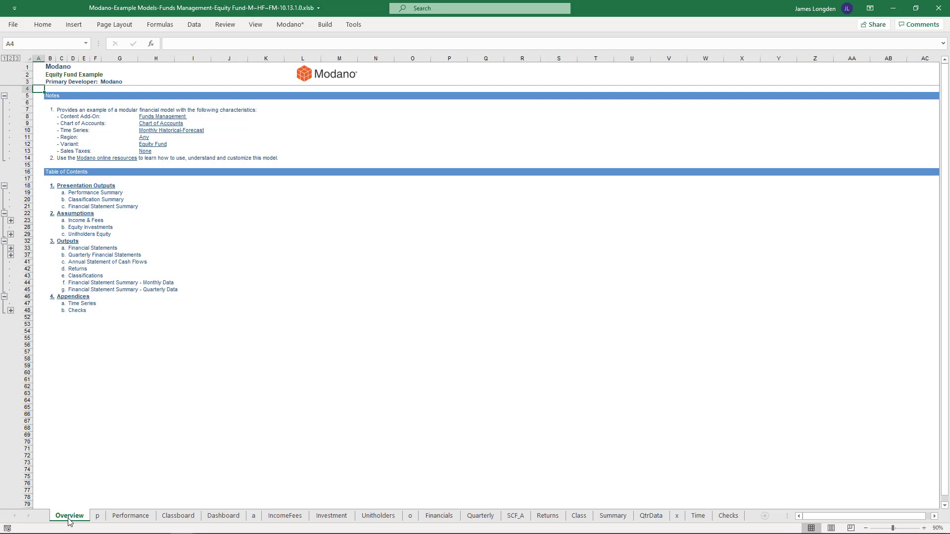
{"action": "left_click", "coordinate": [284, 28]}
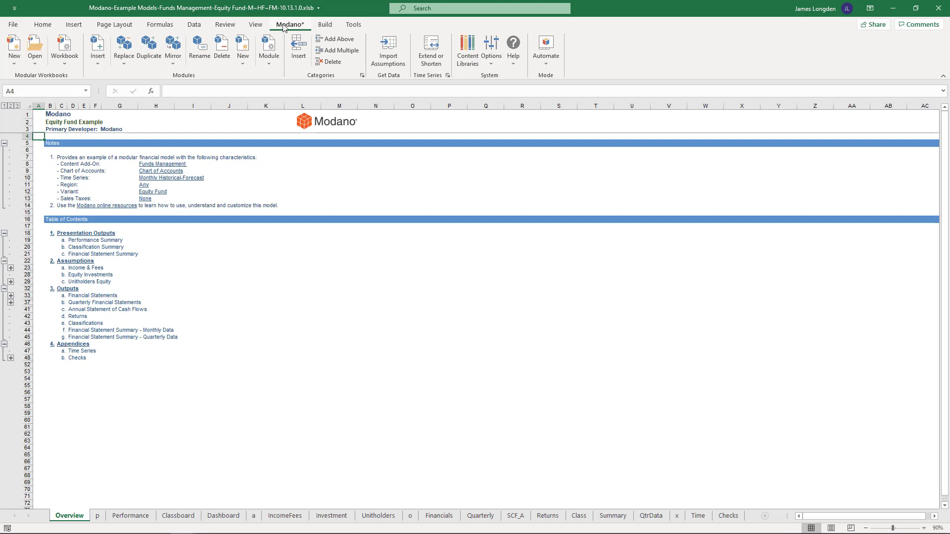
{"action": "left_click", "coordinate": [322, 25]}
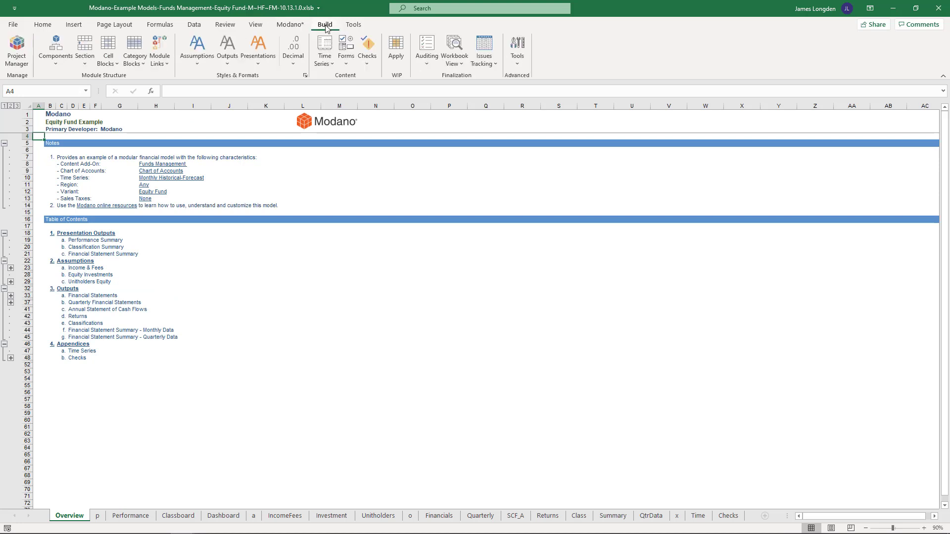
{"action": "left_click", "coordinate": [108, 56]}
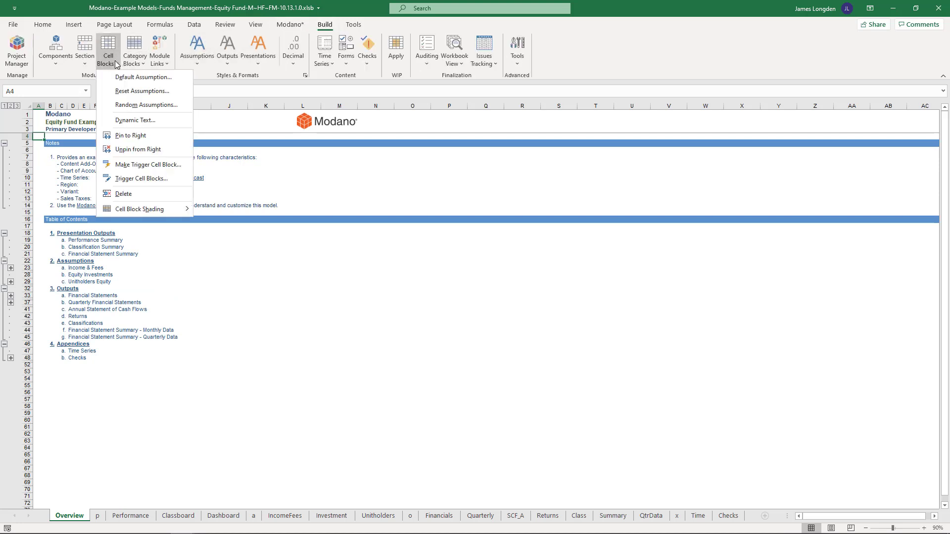
{"action": "left_click", "coordinate": [157, 92]}
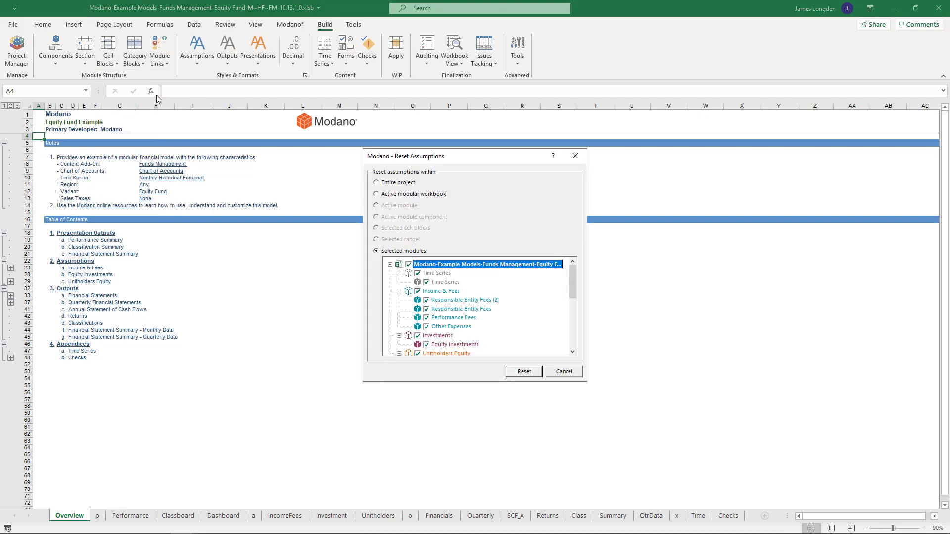
{"action": "left_click", "coordinate": [408, 264]}
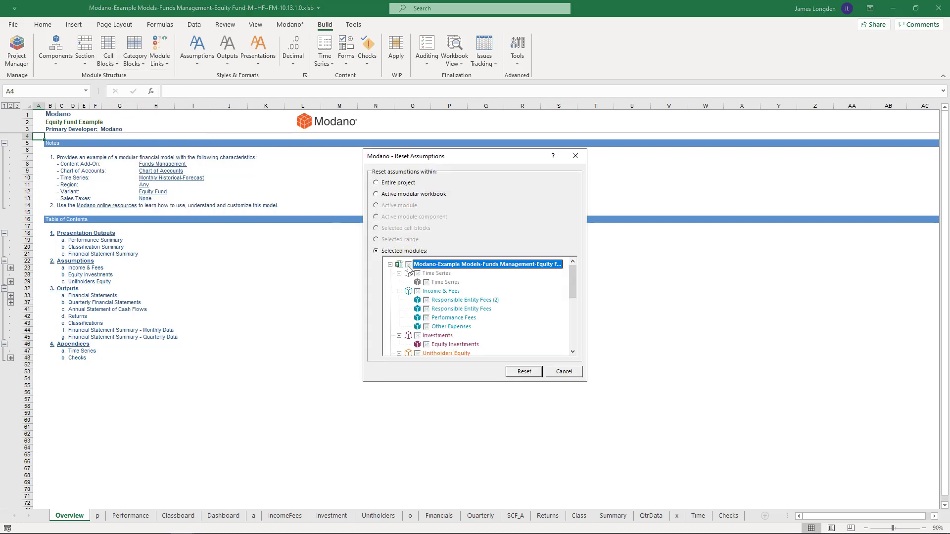
{"action": "left_click", "coordinate": [408, 265]}
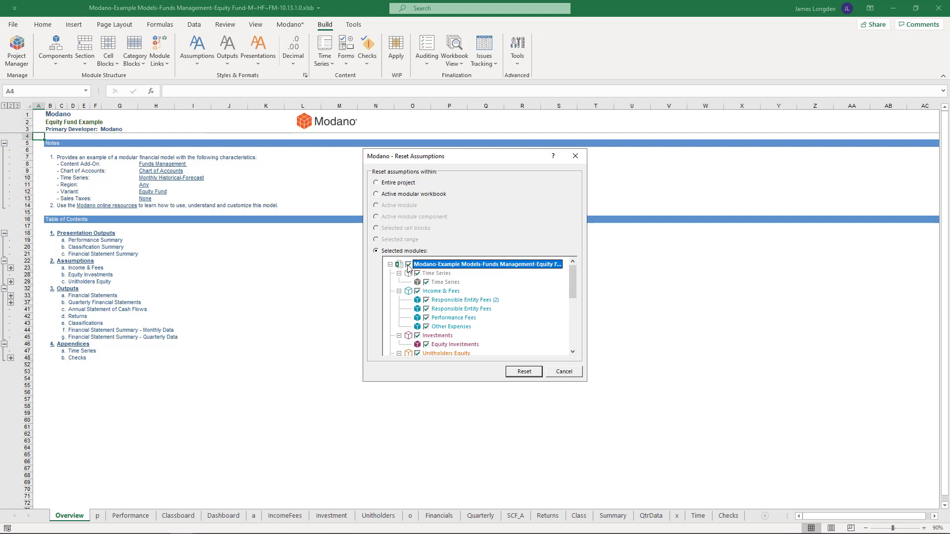
{"action": "left_click", "coordinate": [517, 373]}
{"action": "key", "text": "Return"}
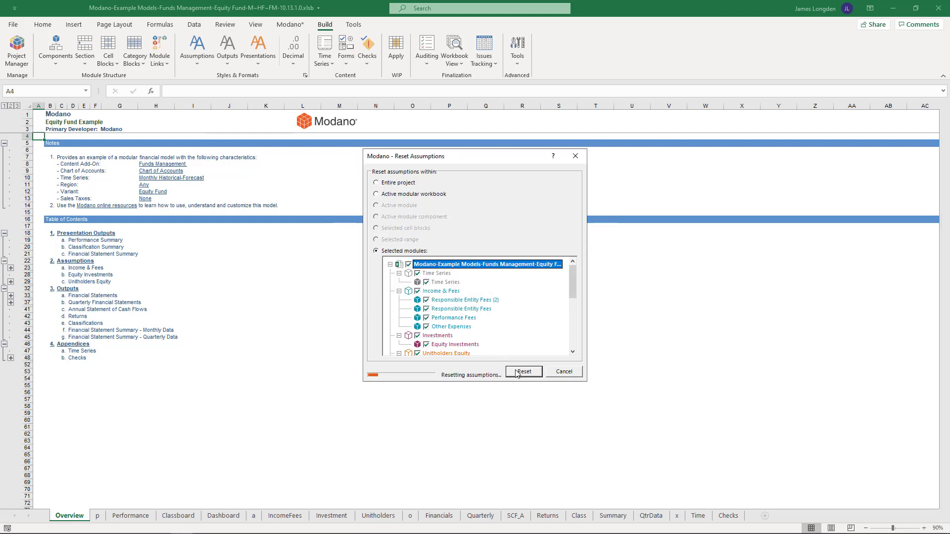
{"action": "key", "text": "Return"}
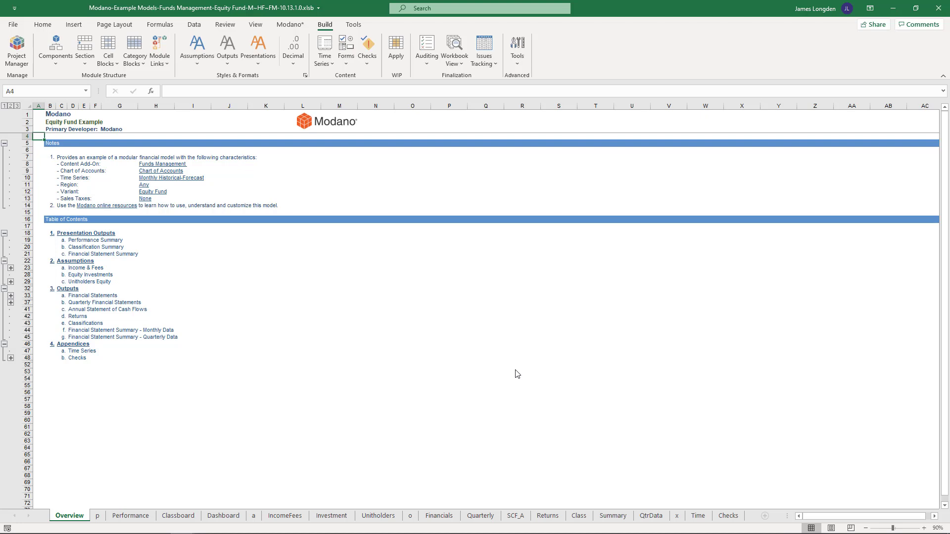
{"action": "left_click", "coordinate": [698, 515]}
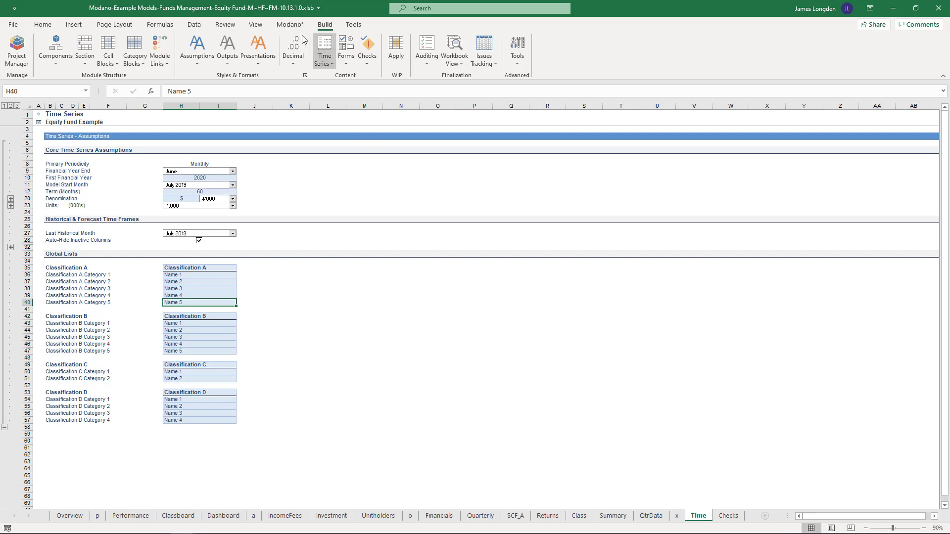
Create a new modular workbook from the Funds Management dynamic template.
{"action": "left_click", "coordinate": [292, 25]}
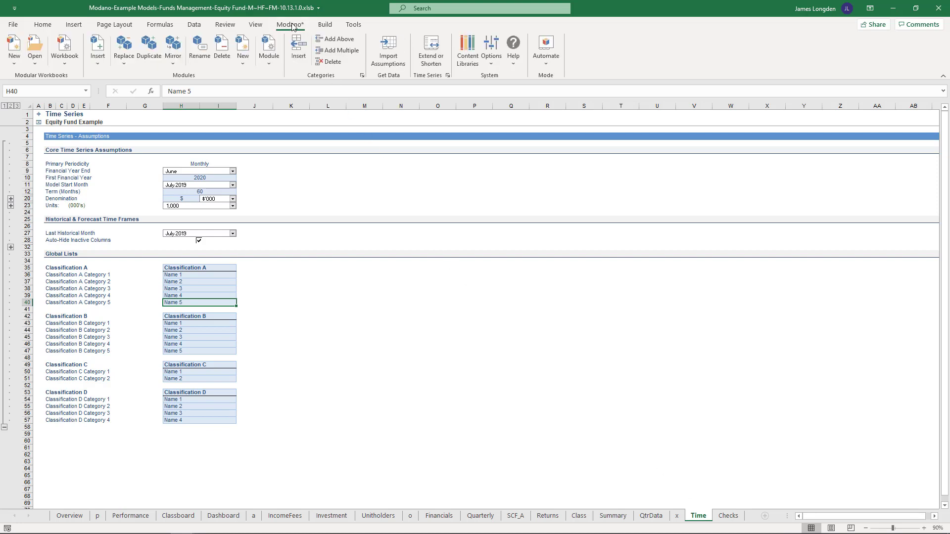
{"action": "left_click", "coordinate": [14, 47]}
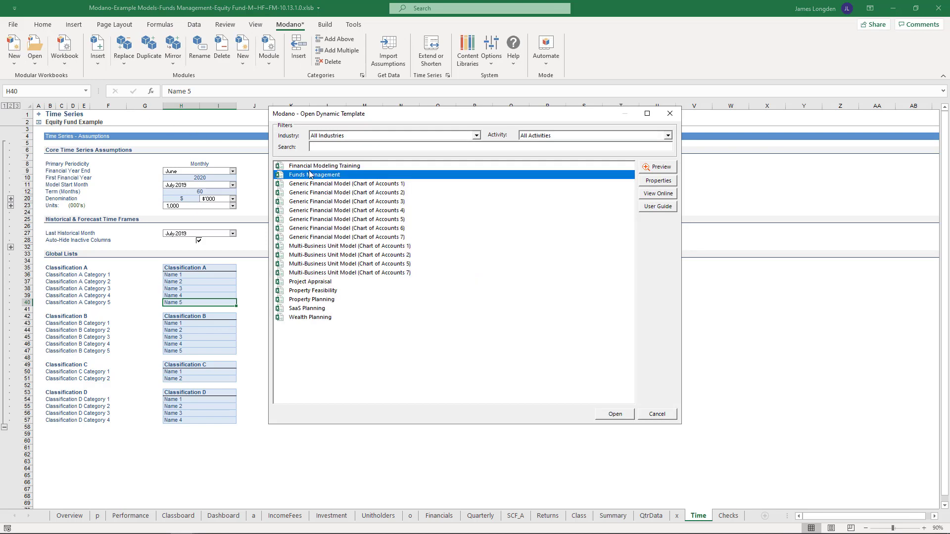
{"action": "left_click", "coordinate": [611, 414]}
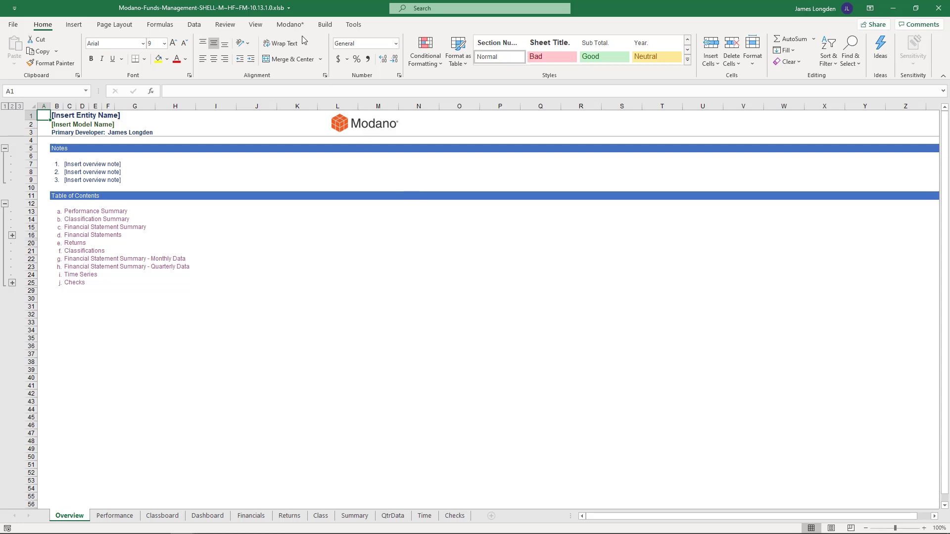
Start inserting a module from the web and set the genre filter to All Genres.
{"action": "left_click", "coordinate": [291, 26]}
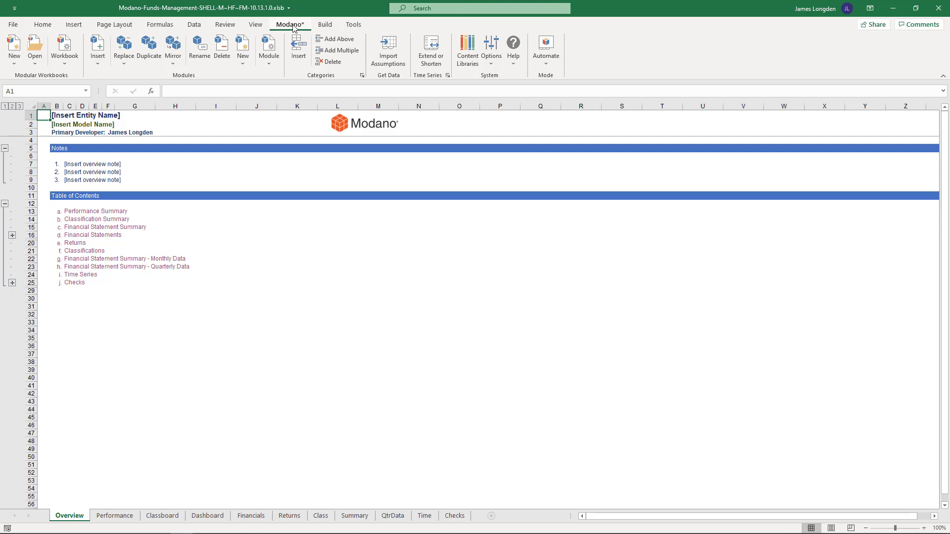
{"action": "left_click", "coordinate": [97, 62]}
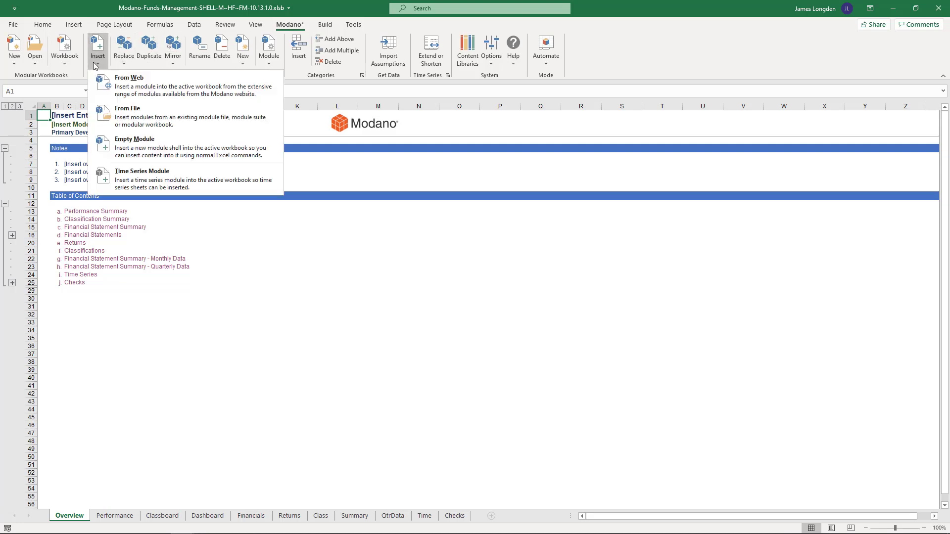
{"action": "left_click", "coordinate": [146, 91]}
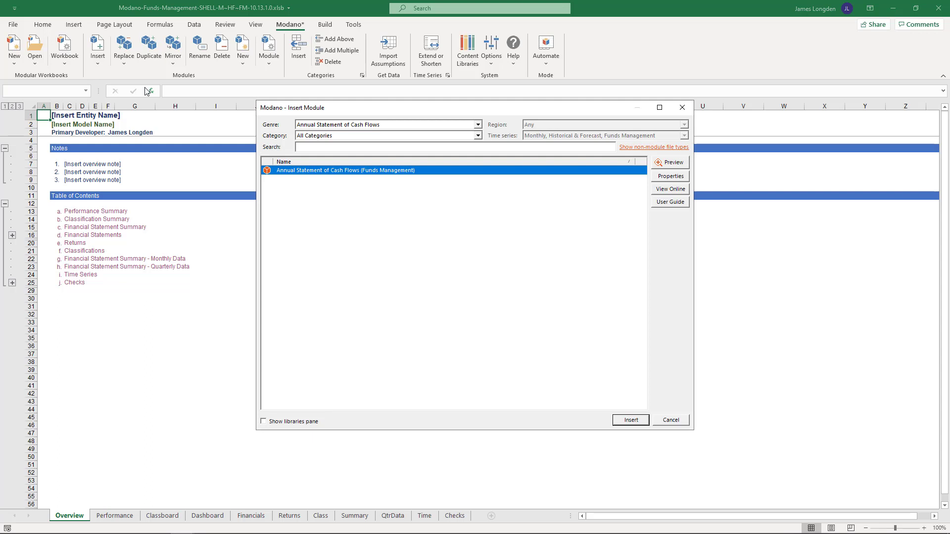
{"action": "left_click", "coordinate": [315, 127]}
{"action": "left_click", "coordinate": [322, 134]}
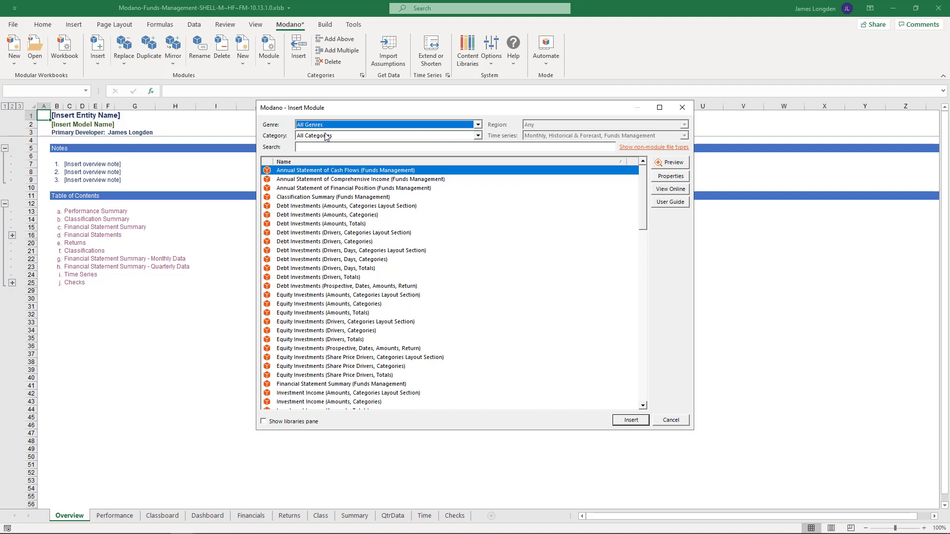
Look through the available genres and categories, and insert the Equity Investments (Amounts, Categories) module.
{"action": "left_click", "coordinate": [333, 125]}
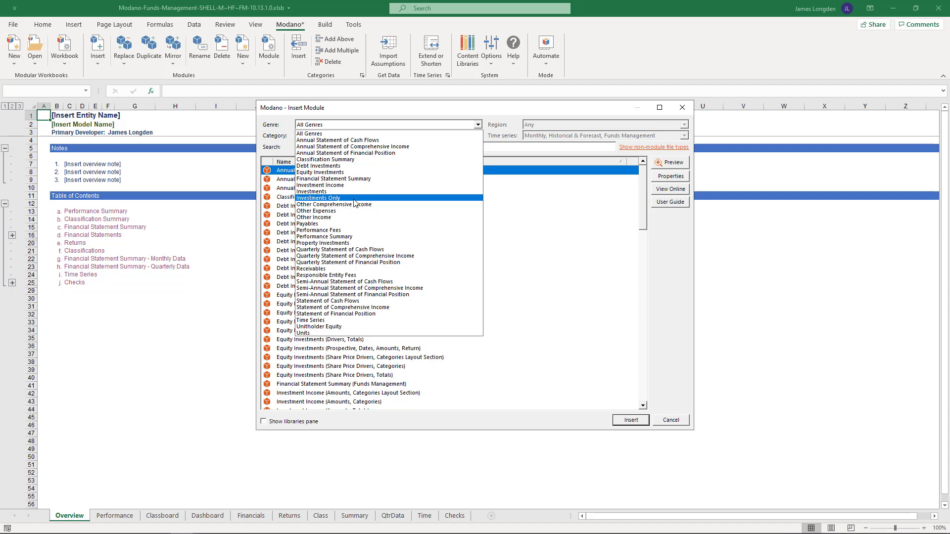
{"action": "key", "text": "Escape"}
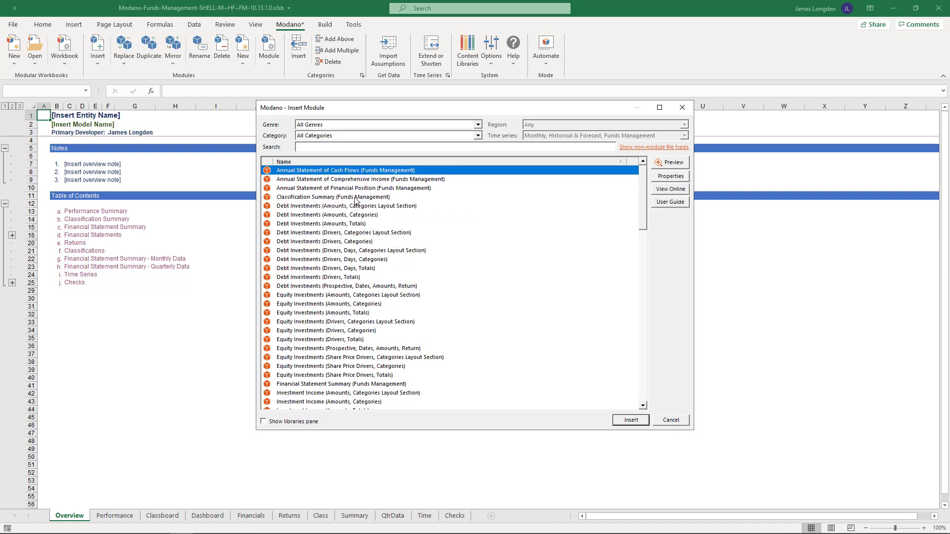
{"action": "left_click", "coordinate": [340, 136]}
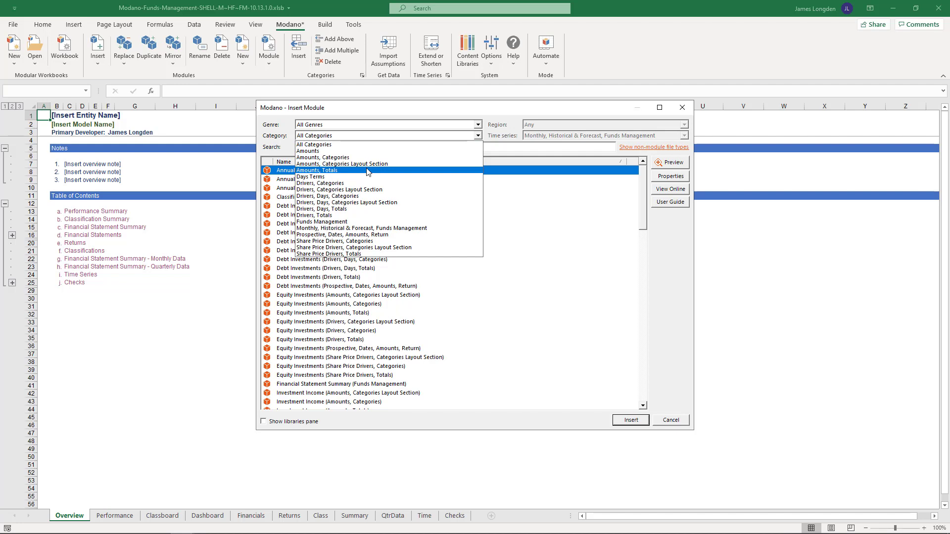
{"action": "left_click", "coordinate": [310, 303]}
{"action": "left_click", "coordinate": [308, 307]}
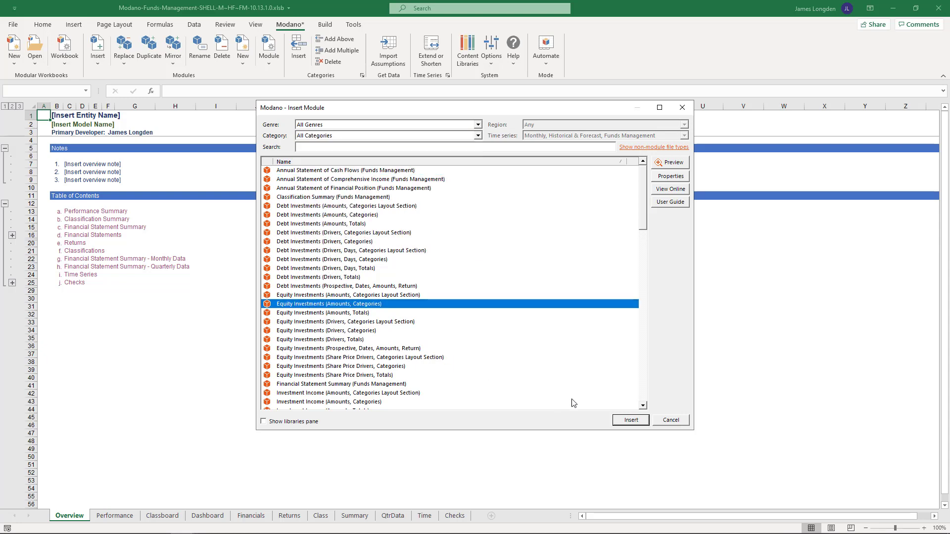
{"action": "left_click", "coordinate": [629, 420]}
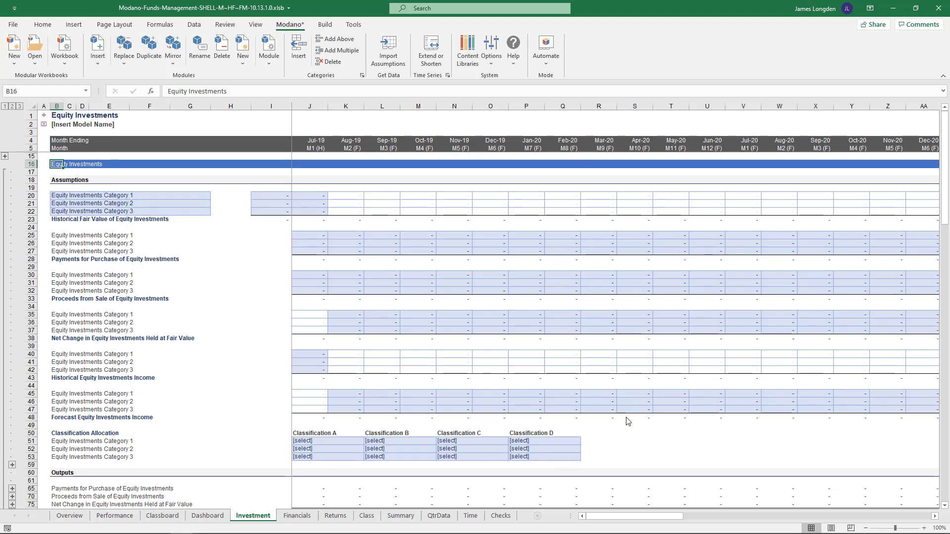
Insert the Equity Investments (Amounts, Categories Layout Section) module from the web library.
{"action": "left_click", "coordinate": [107, 61]}
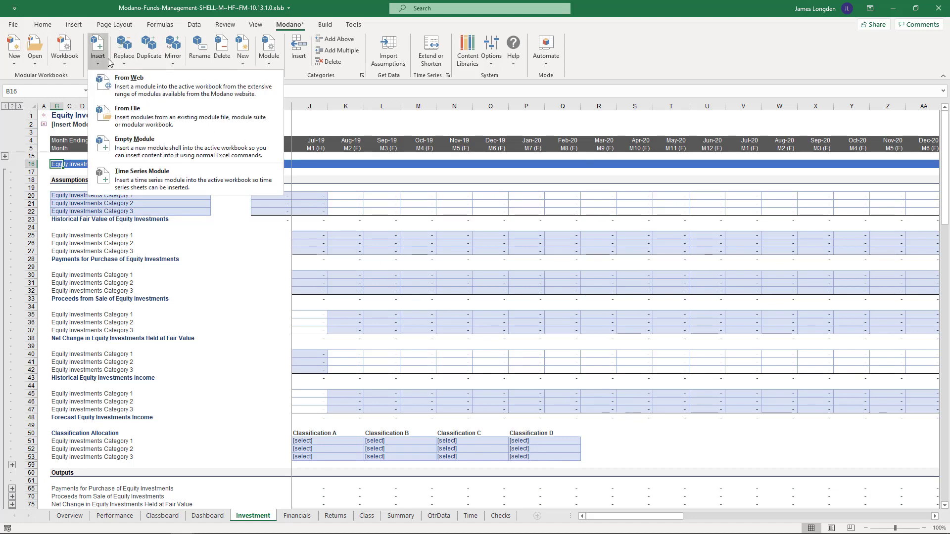
{"action": "left_click", "coordinate": [142, 85]}
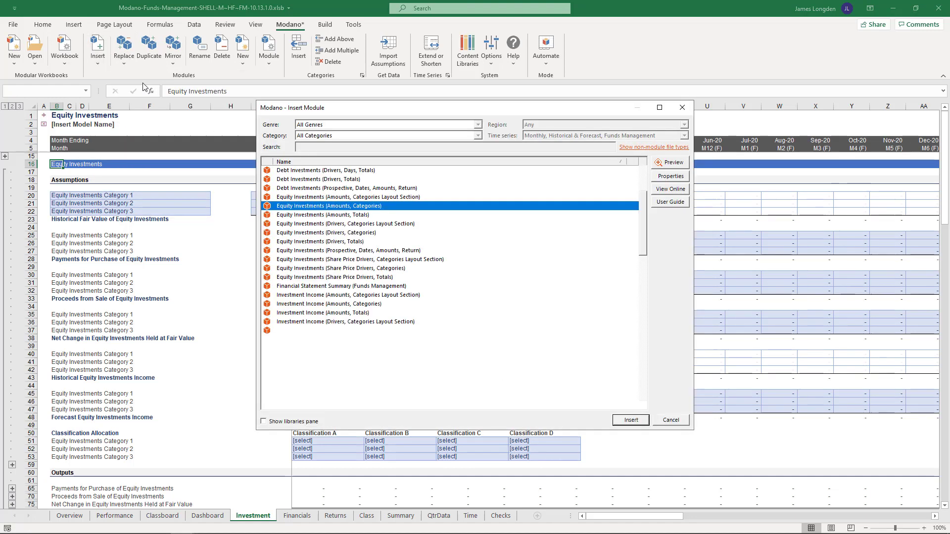
{"action": "left_click", "coordinate": [311, 198]}
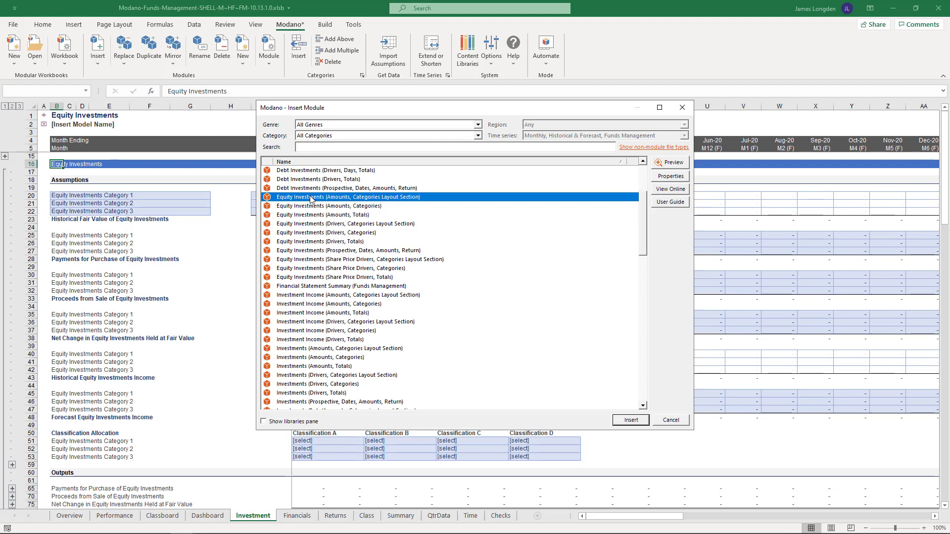
{"action": "left_click", "coordinate": [618, 421]}
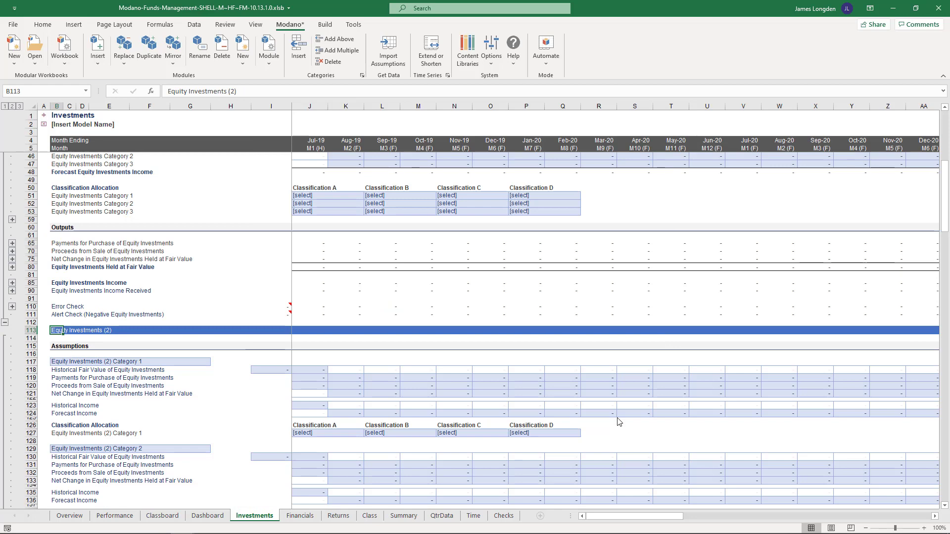
Add a fourth category to the Equity Investments (2) module and expand its Payments for Purchase of Equity Investments output rows.
{"action": "scroll", "coordinate": [617, 419], "scroll_direction": "down", "scroll_amount": 5}
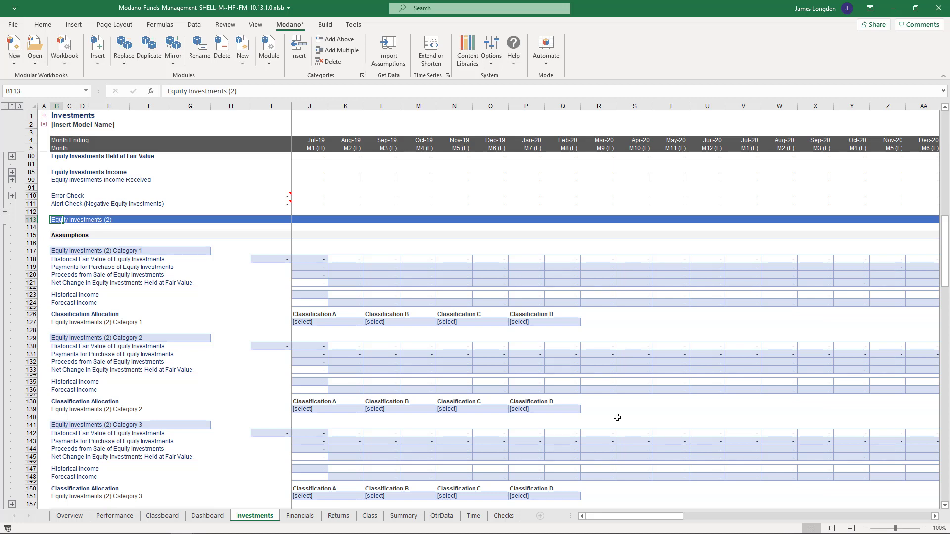
{"action": "scroll", "coordinate": [617, 418], "scroll_direction": "down", "scroll_amount": 4}
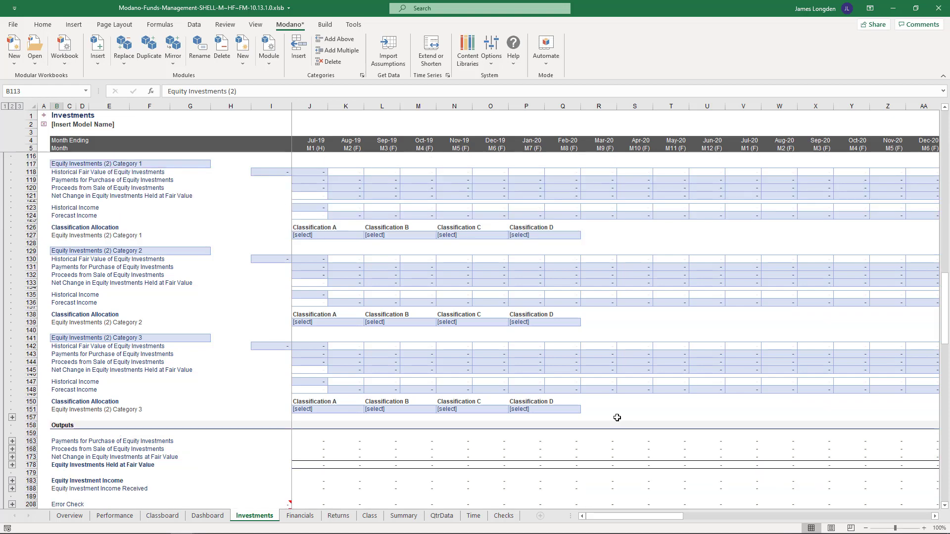
{"action": "right_click", "coordinate": [613, 371]}
{"action": "left_click", "coordinate": [673, 328]}
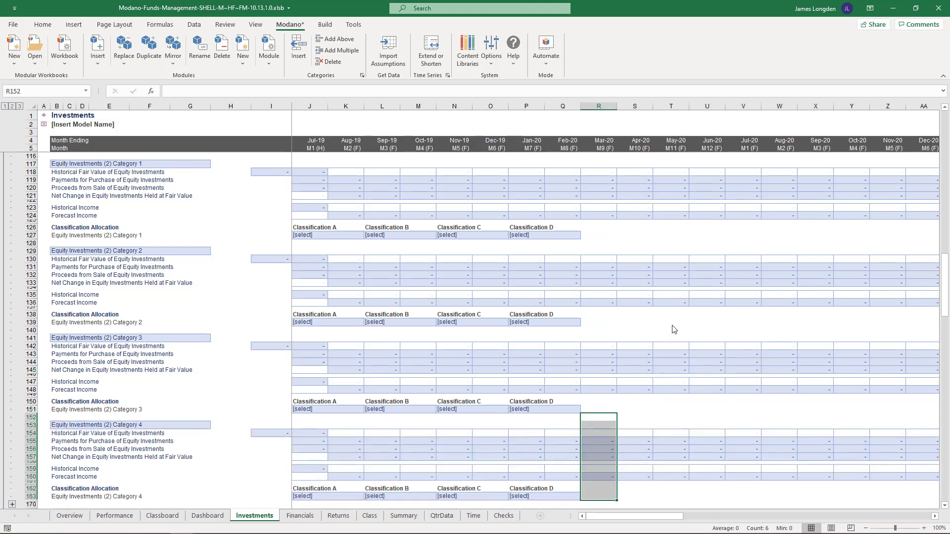
{"action": "scroll", "coordinate": [671, 324], "scroll_direction": "down", "scroll_amount": 4}
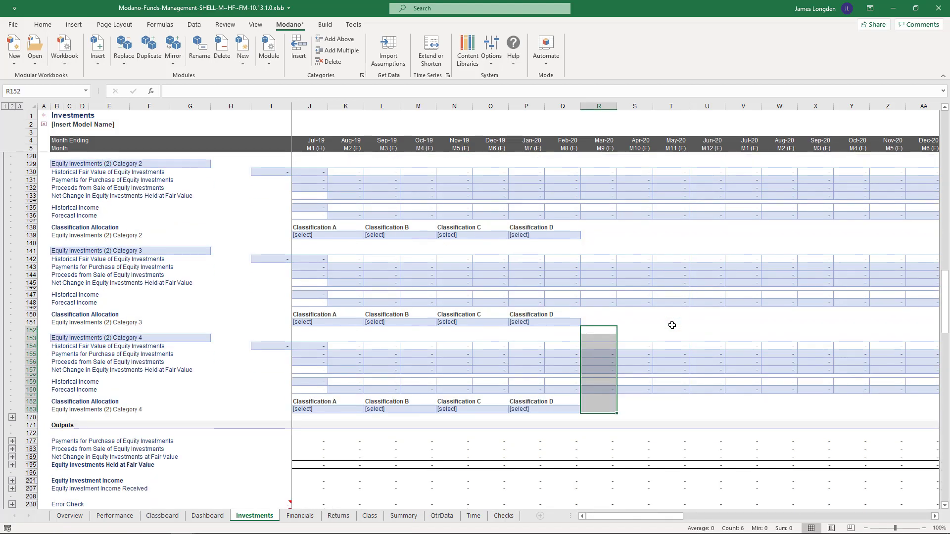
{"action": "left_click", "coordinate": [644, 356]}
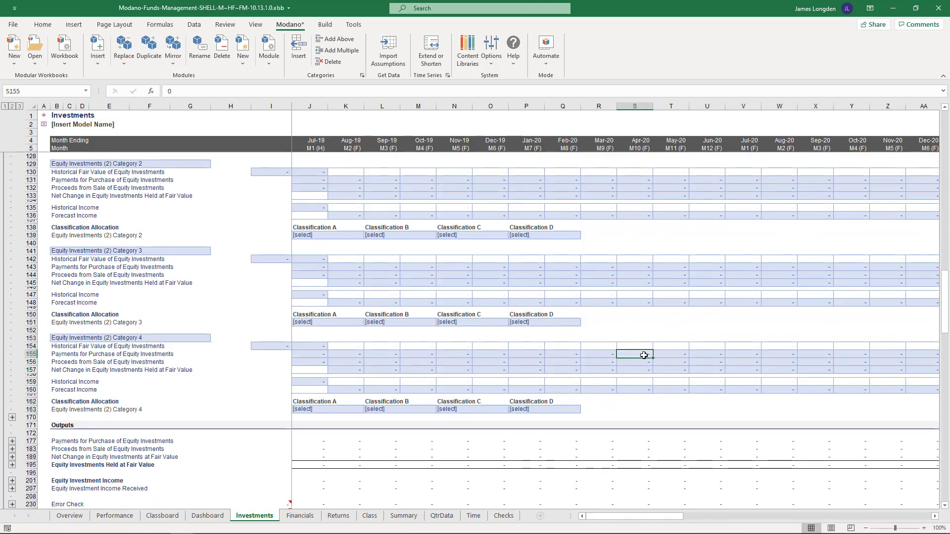
{"action": "left_click", "coordinate": [13, 441]}
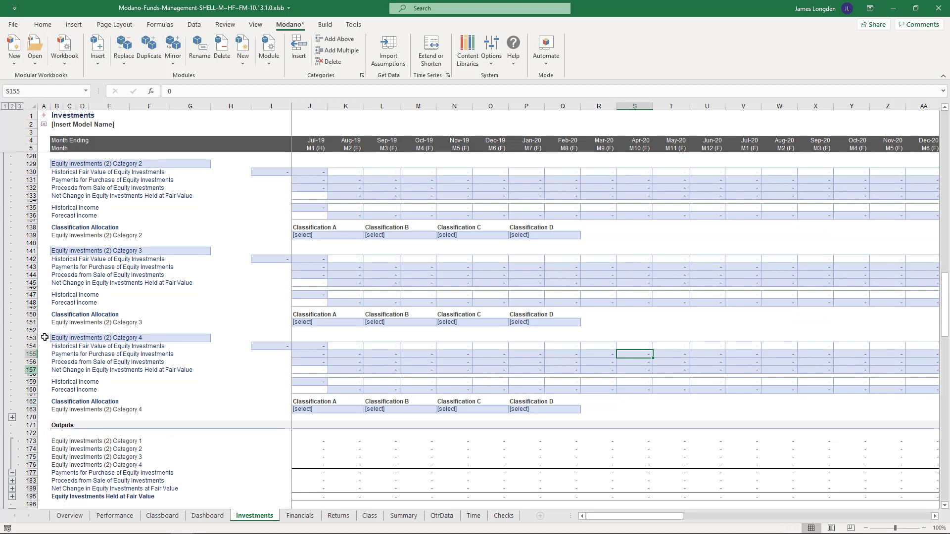
Insert the Debt Investments (Amounts, Totals) module from the web library.
{"action": "left_click", "coordinate": [104, 64]}
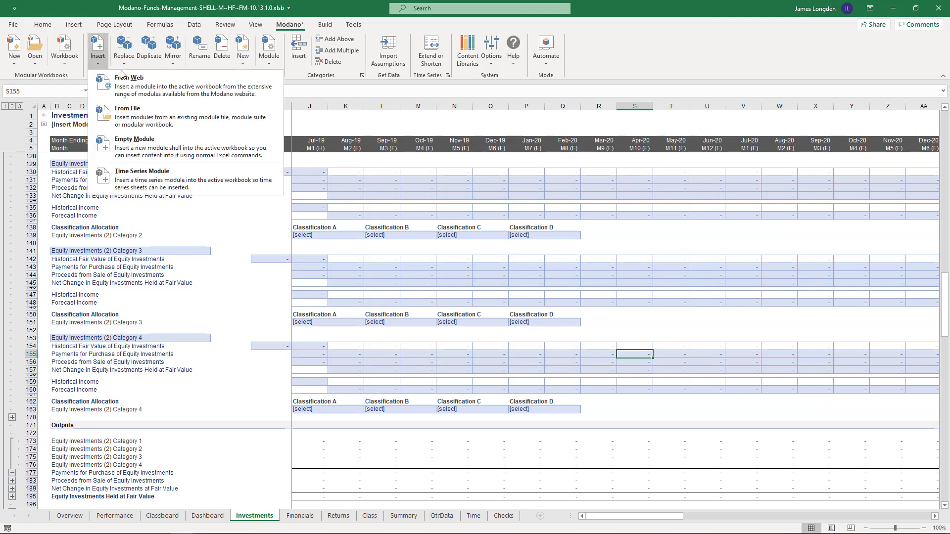
{"action": "left_click", "coordinate": [134, 81]}
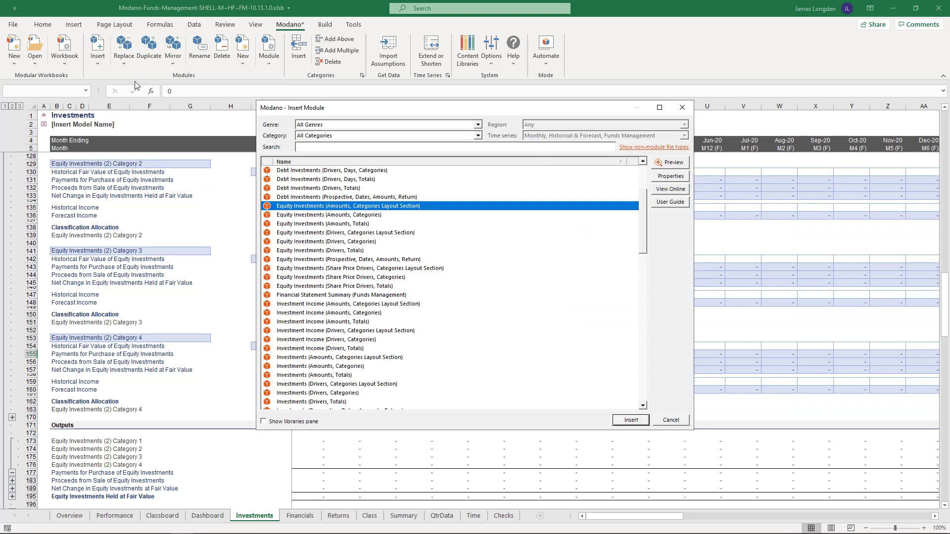
{"action": "left_click", "coordinate": [336, 225]}
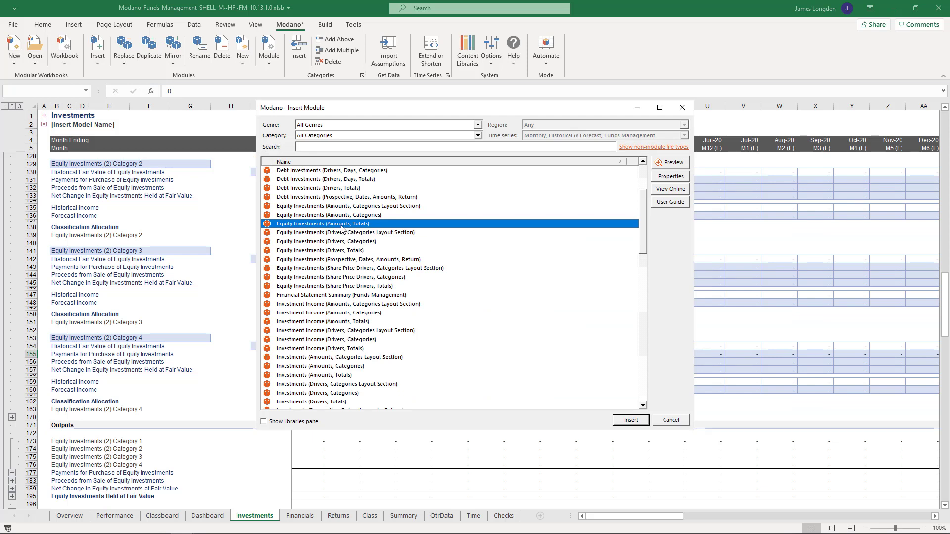
{"action": "scroll", "coordinate": [307, 223], "scroll_direction": "up", "scroll_amount": 1}
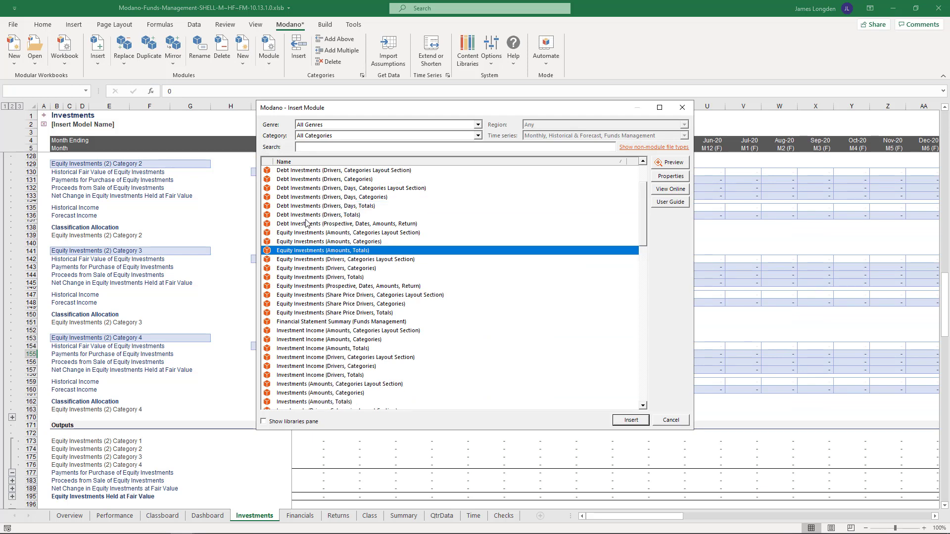
{"action": "scroll", "coordinate": [310, 198], "scroll_direction": "up", "scroll_amount": 1}
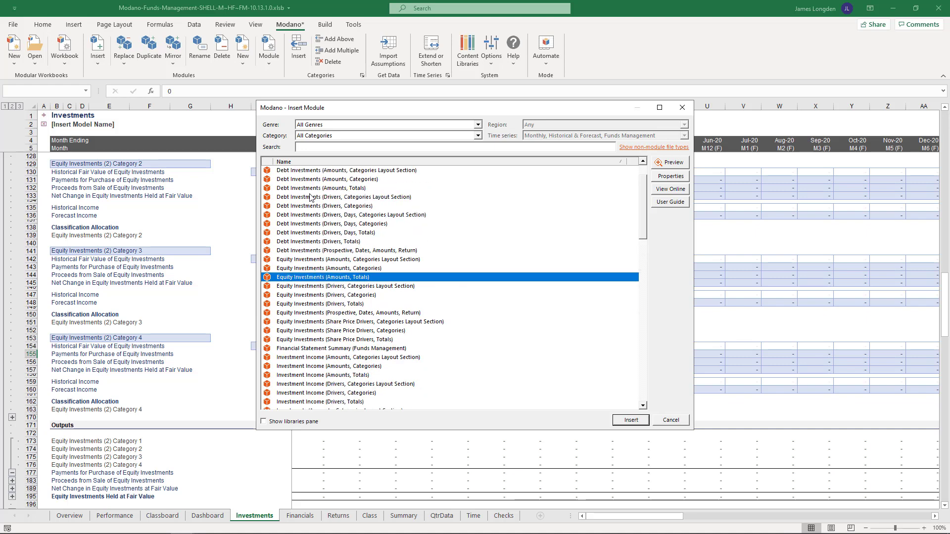
{"action": "left_click", "coordinate": [312, 189]}
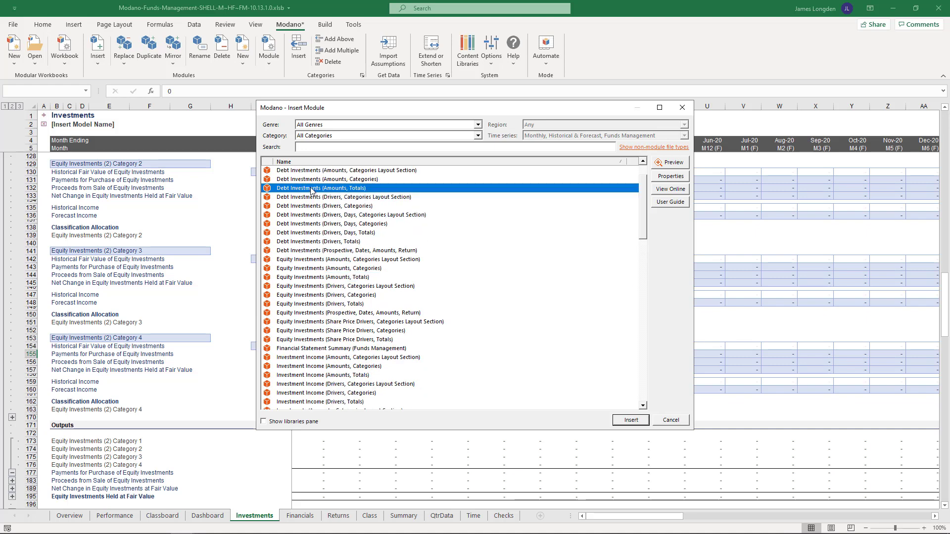
{"action": "left_click", "coordinate": [624, 418]}
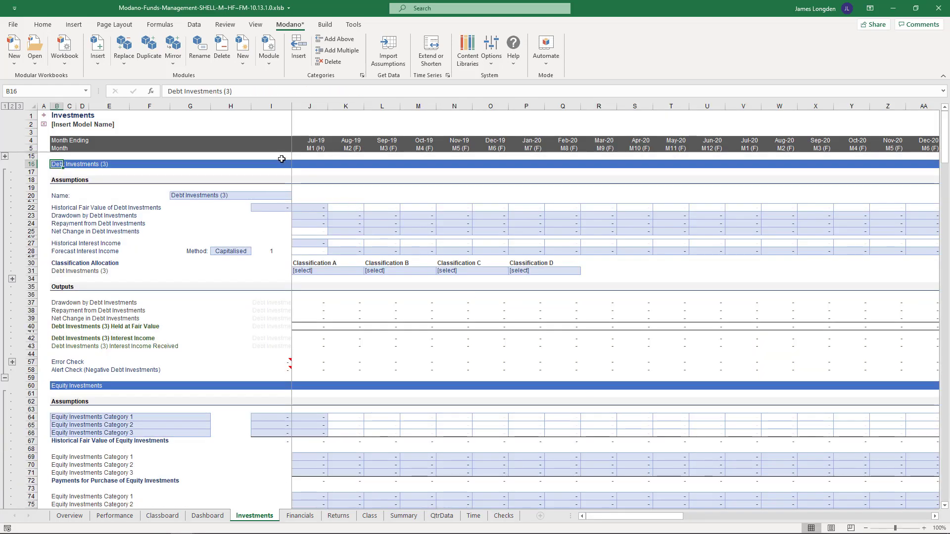
Create 2 duplicates of the Debt Investments (3) module and enter the note "Change here" in H112 beside Repayment from Debt Investments.
{"action": "left_click", "coordinate": [149, 54]}
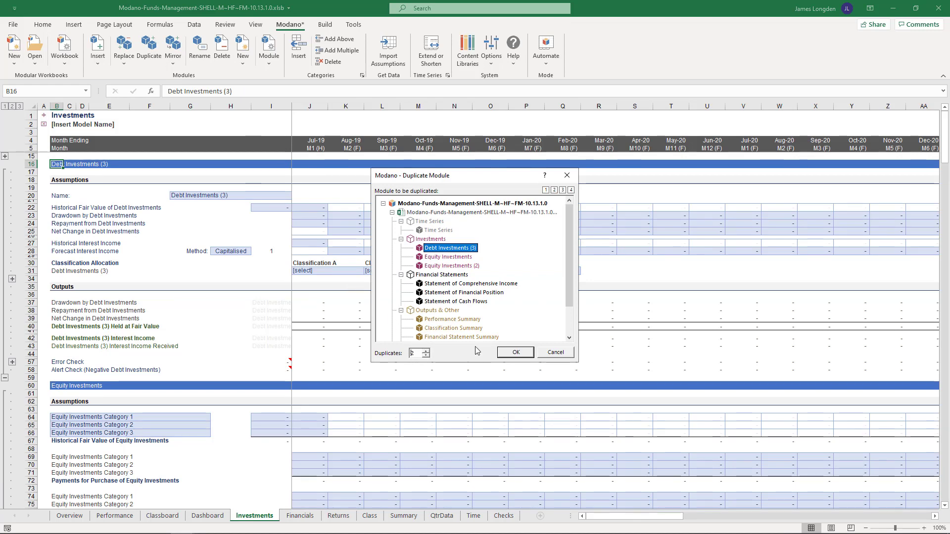
{"action": "left_click", "coordinate": [504, 352]}
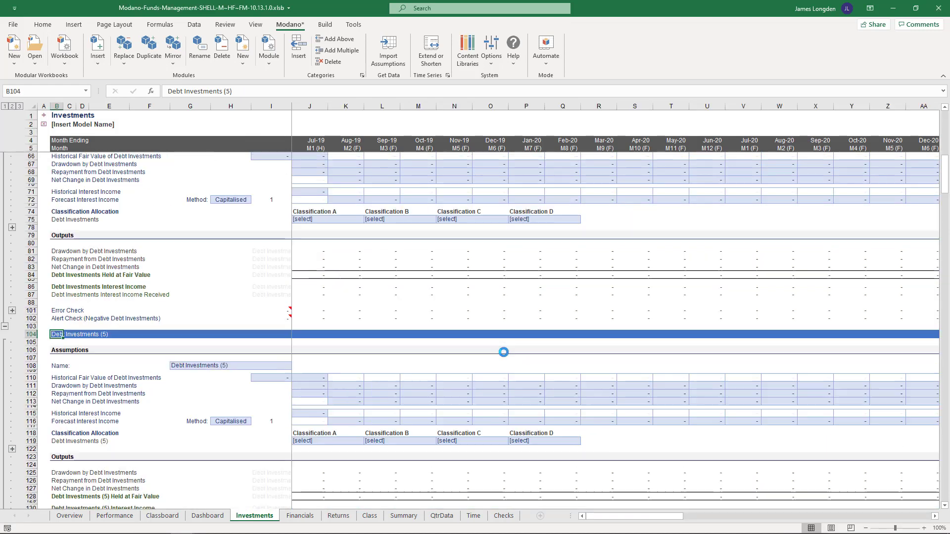
{"action": "left_click", "coordinate": [222, 394]}
{"action": "type", "text": "Change here..."}
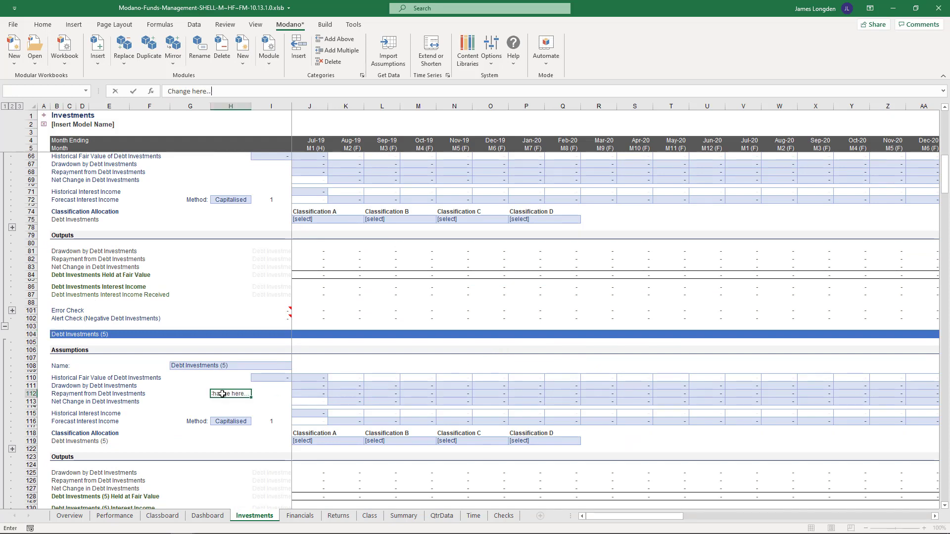
{"action": "key", "text": "Return"}
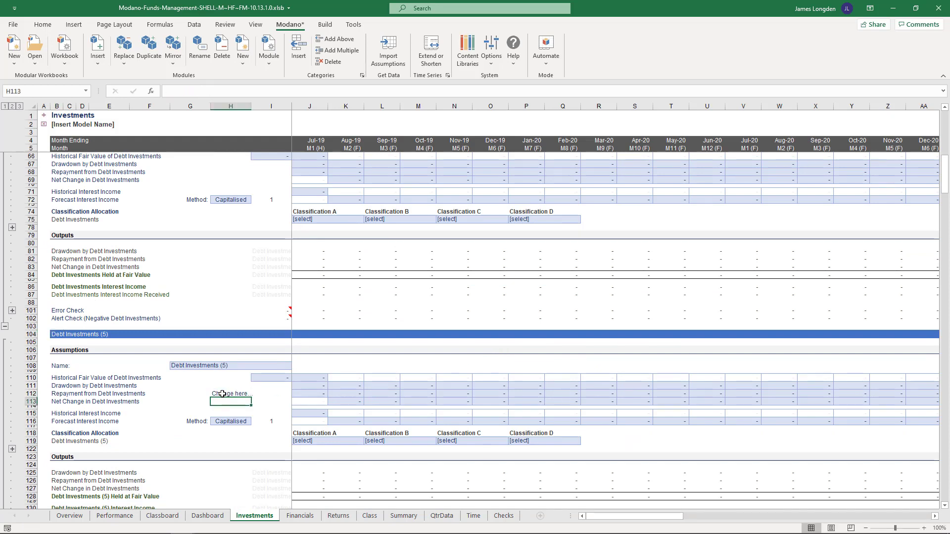
Try to insert the Debt Investments (Drivers, Categories) module from the web library.
{"action": "left_click", "coordinate": [99, 60]}
{"action": "left_click", "coordinate": [124, 82]}
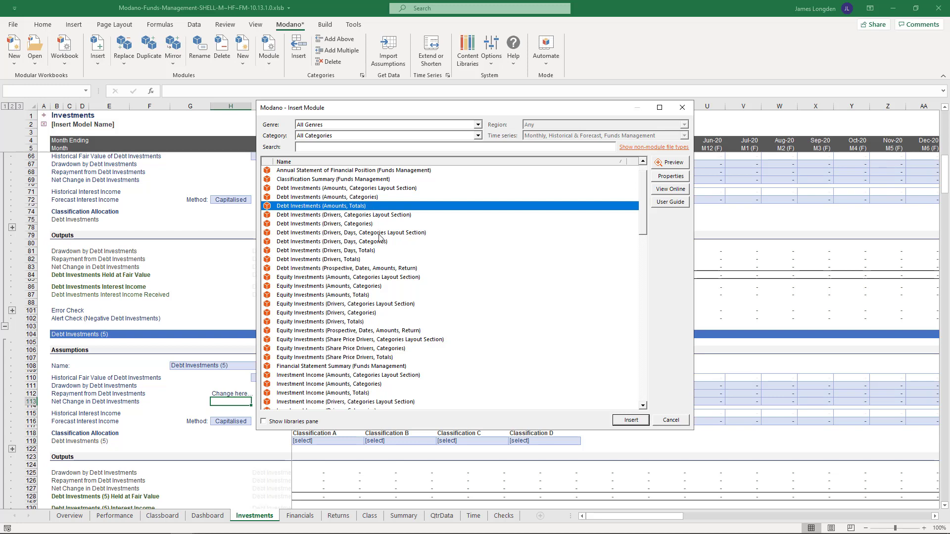
{"action": "left_click", "coordinate": [381, 251]}
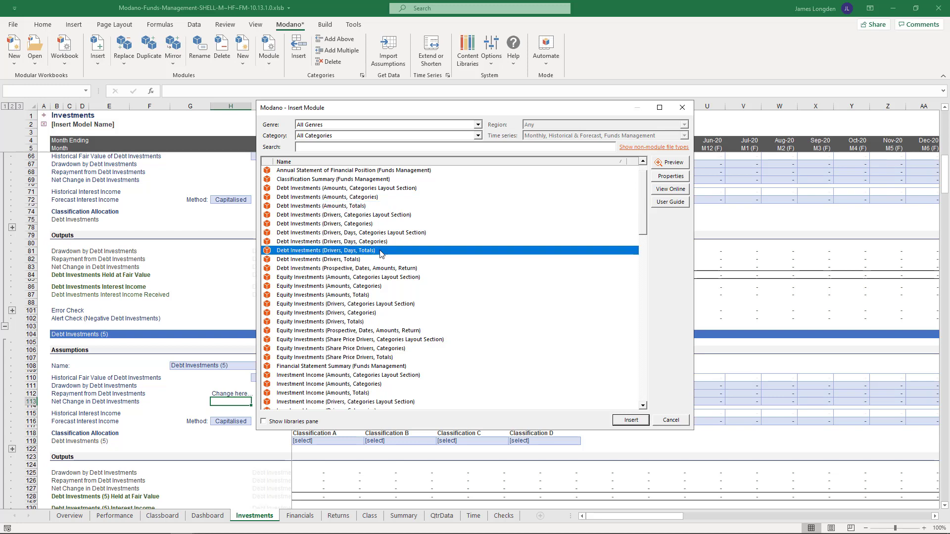
{"action": "left_click", "coordinate": [358, 226]}
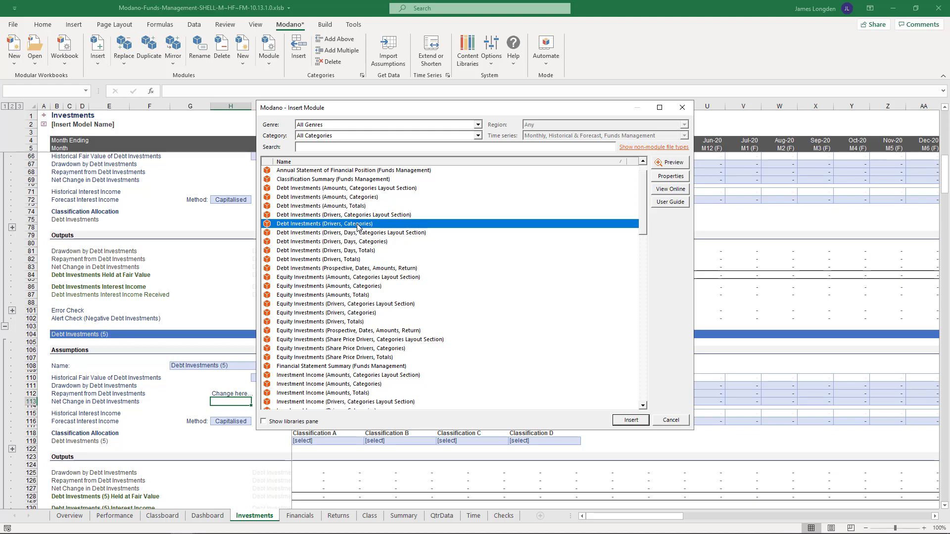
{"action": "double_click", "coordinate": [358, 224]}
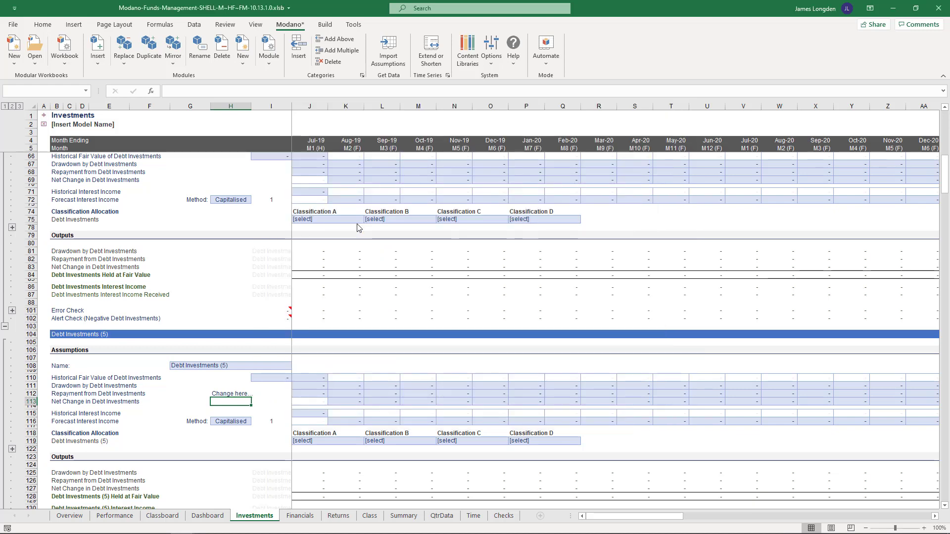
Enter 150 as the Payments for Purchase of Equity Investments for all three categories from Aug-19 to Mar-20 in the first Equity Investments module.
{"action": "scroll", "coordinate": [357, 223], "scroll_direction": "down", "scroll_amount": 10}
{"action": "scroll", "coordinate": [357, 224], "scroll_direction": "down", "scroll_amount": 3}
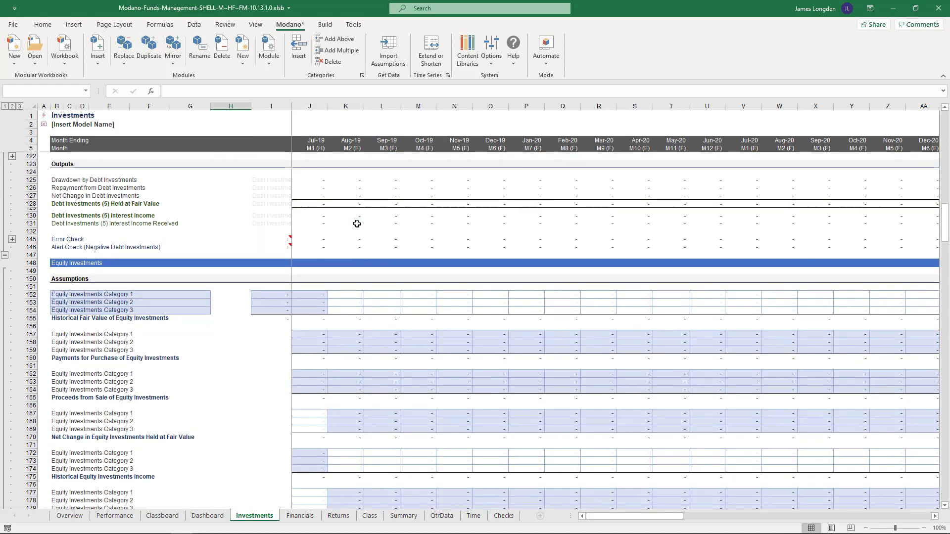
{"action": "left_click_drag", "start_coordinate": [353, 331], "coordinate": [588, 352]}
{"action": "type", "text": "150"}
{"action": "key", "text": "ctrl+Return"}
{"action": "key", "text": "Return"}
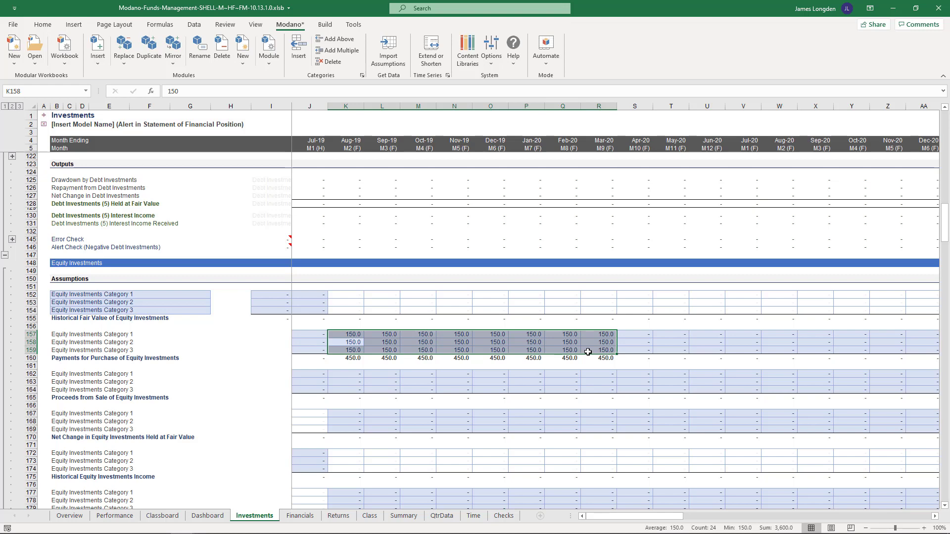
{"action": "type", "text": "="}
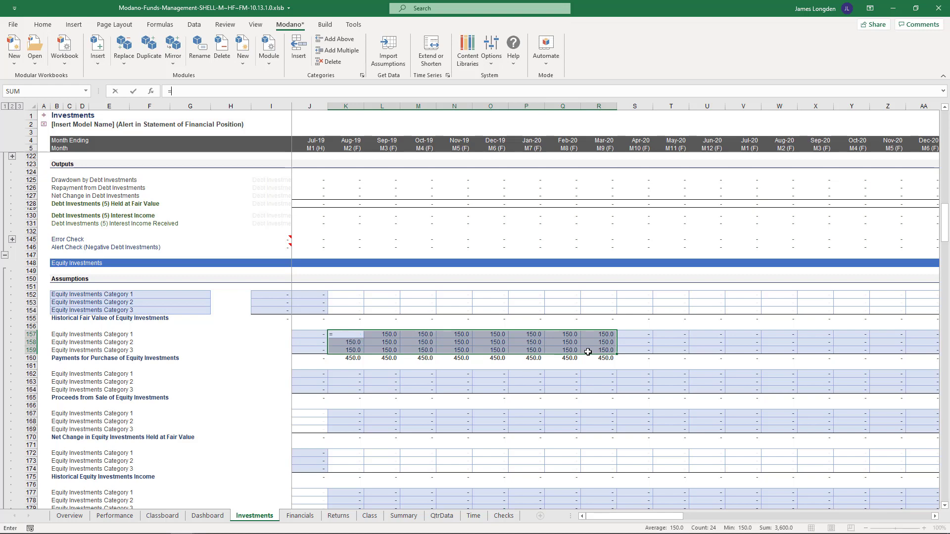
{"action": "type", "text": "workbook.xlsb"}
{"action": "key", "text": "Escape"}
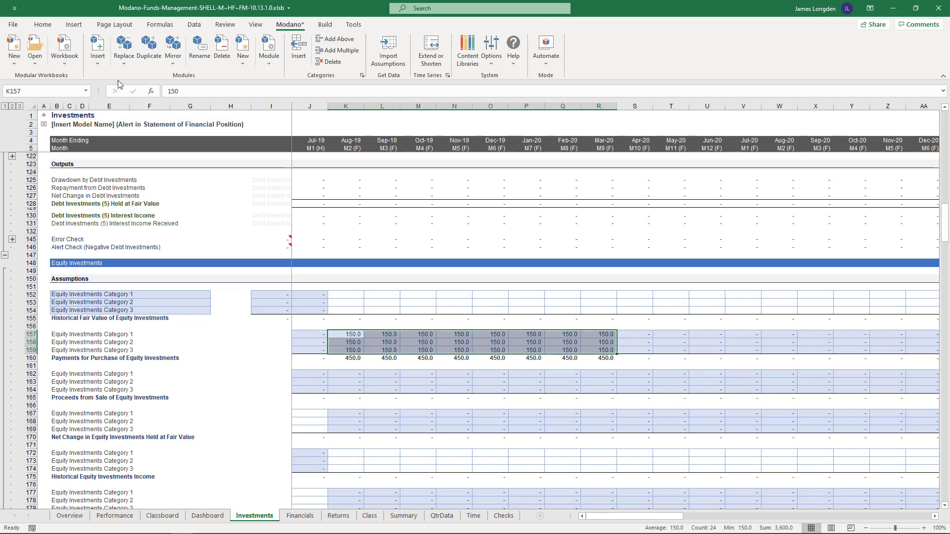
Insert the Debt Investments (Prospective, Dates, Amounts, Return) module from the web library.
{"action": "left_click", "coordinate": [98, 66]}
{"action": "left_click", "coordinate": [130, 89]}
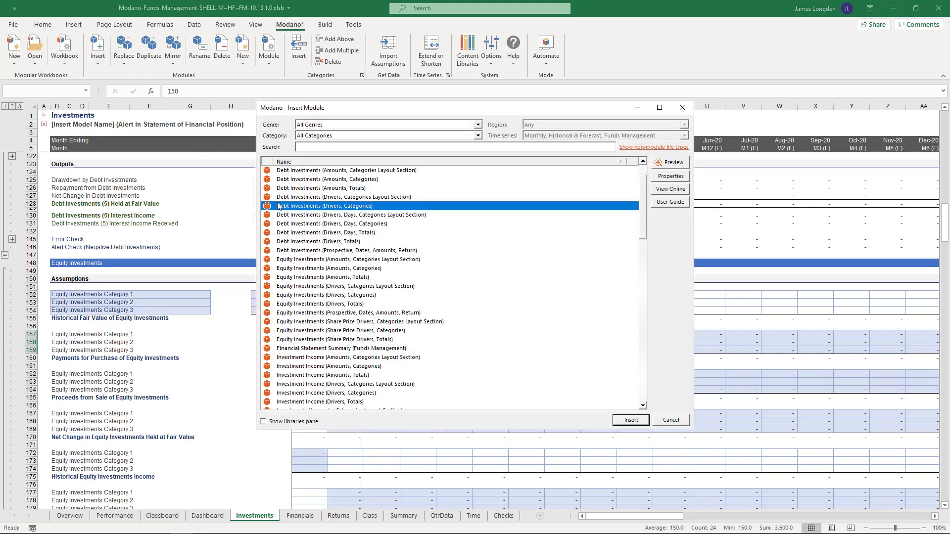
{"action": "left_click", "coordinate": [354, 251]}
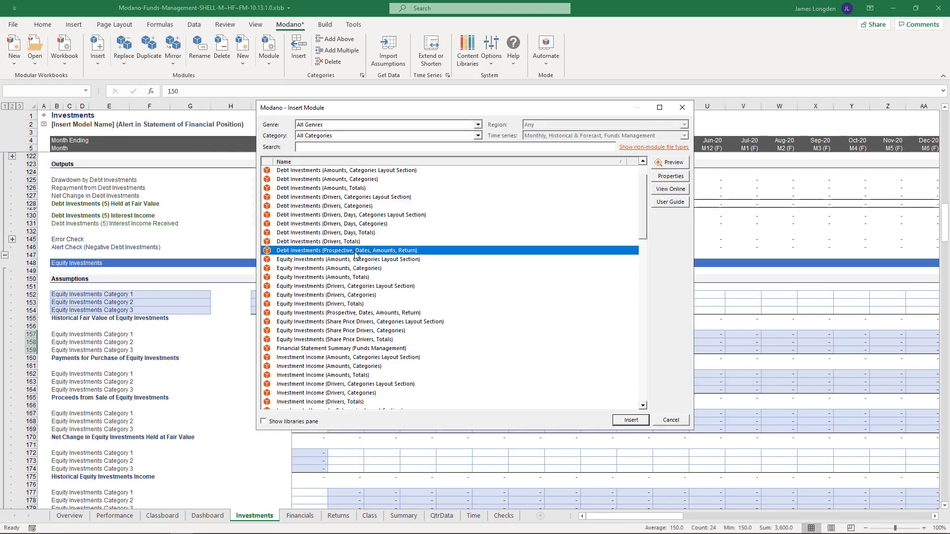
{"action": "left_click", "coordinate": [618, 421]}
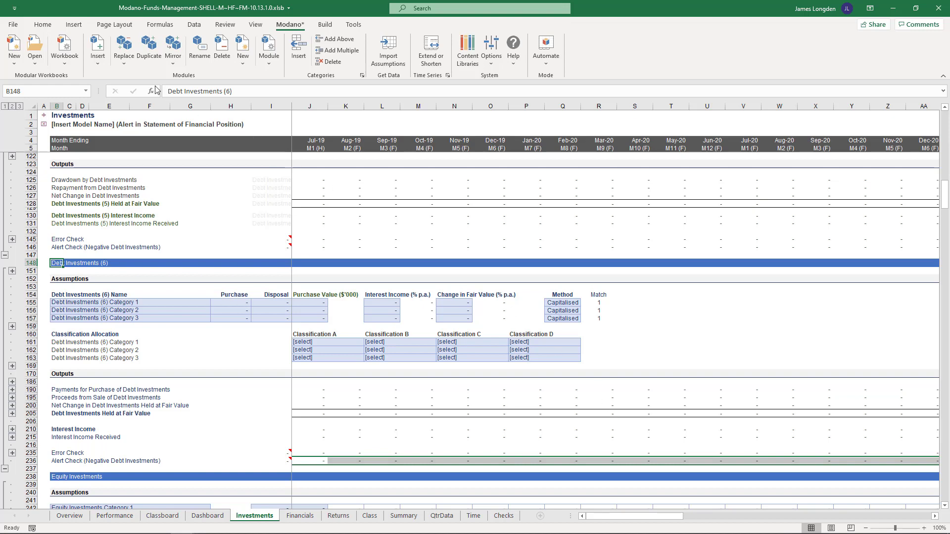
Filter the web module library to the Debt Investments genre and review its Drivers, Days module variants.
{"action": "left_click", "coordinate": [97, 50]}
{"action": "left_click", "coordinate": [136, 81]}
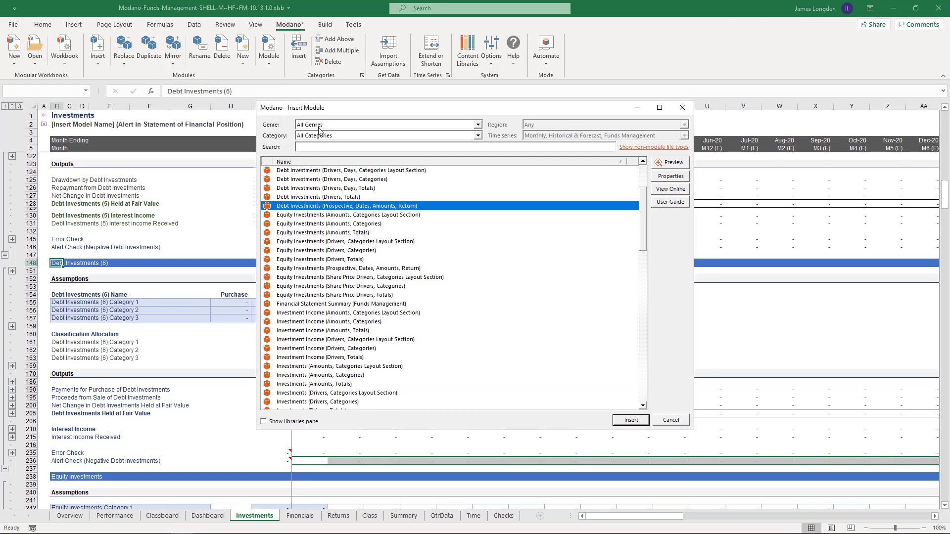
{"action": "left_click", "coordinate": [319, 127]}
{"action": "left_click", "coordinate": [337, 166]}
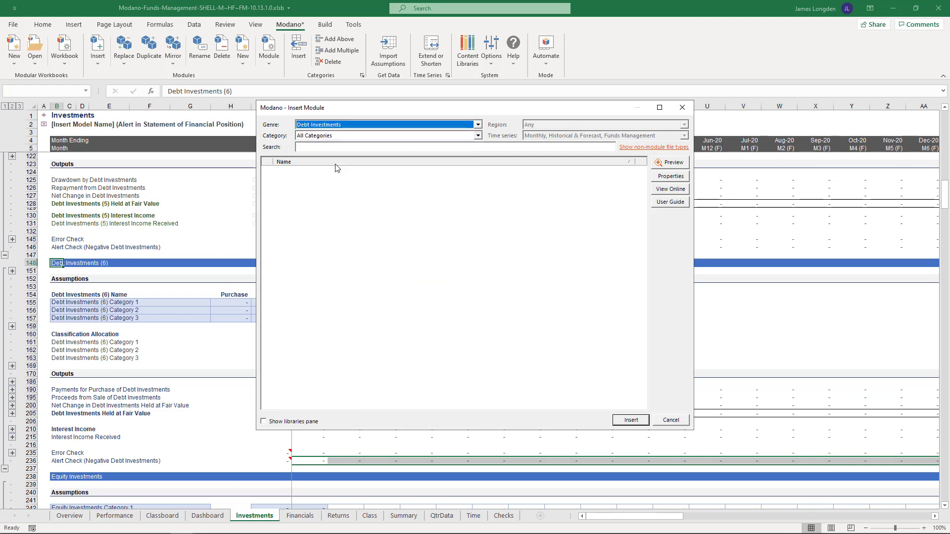
{"action": "left_click", "coordinate": [359, 216]}
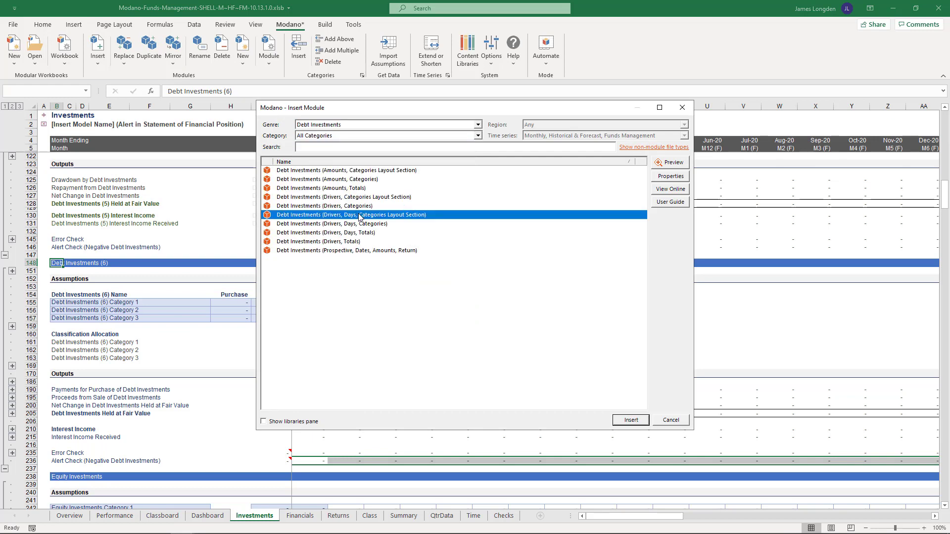
{"action": "key", "text": "Down"}
{"action": "key", "text": "Down"}
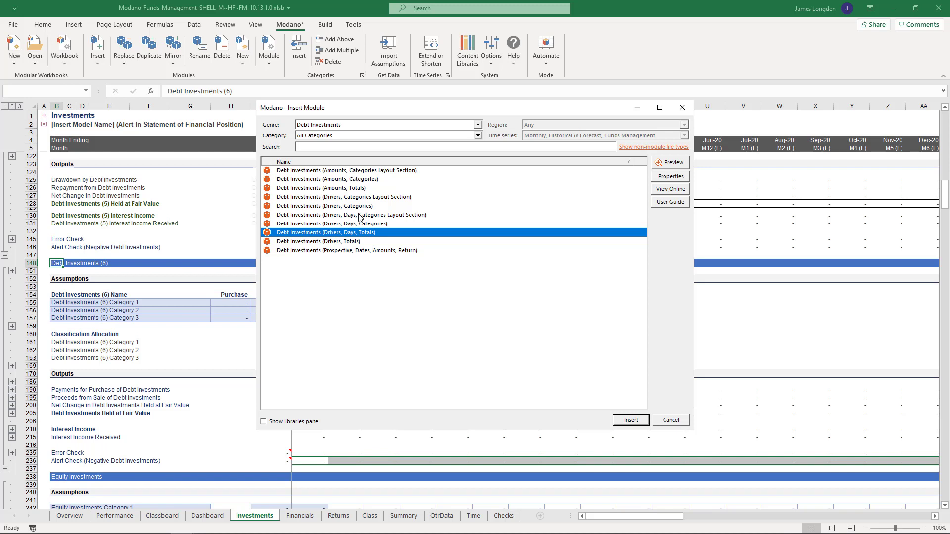
Insert the Payables (Days Terms) module from the Payables genre of the web library.
{"action": "left_click", "coordinate": [345, 125]}
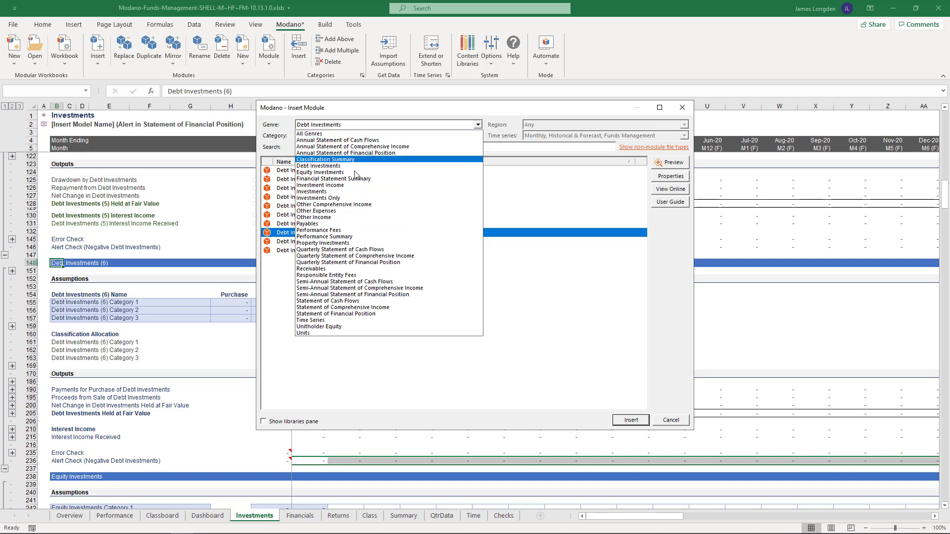
{"action": "left_click", "coordinate": [374, 225]}
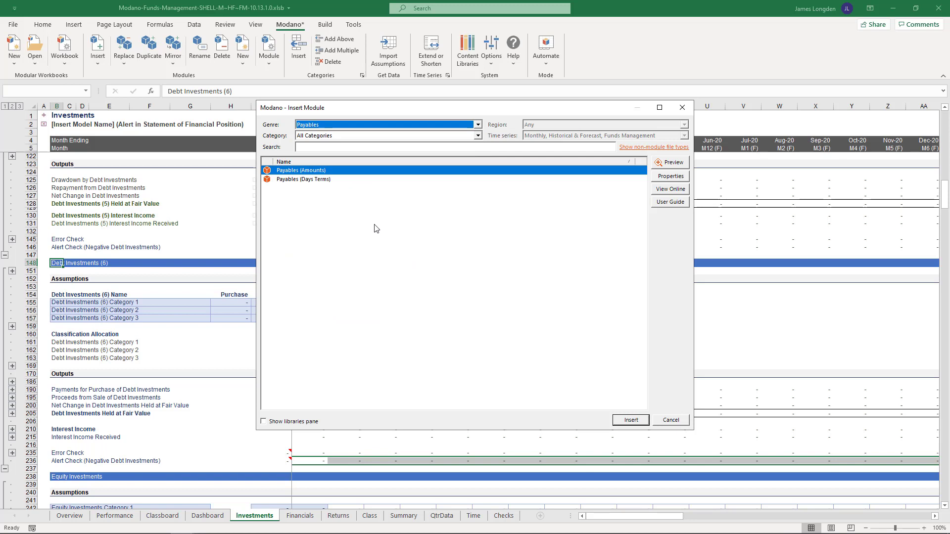
{"action": "left_click", "coordinate": [359, 181]}
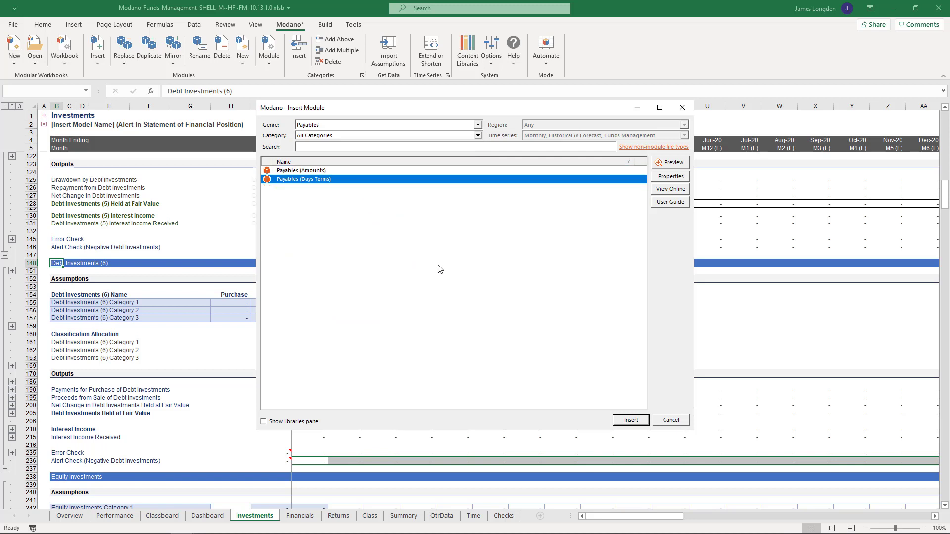
{"action": "left_click", "coordinate": [623, 421]}
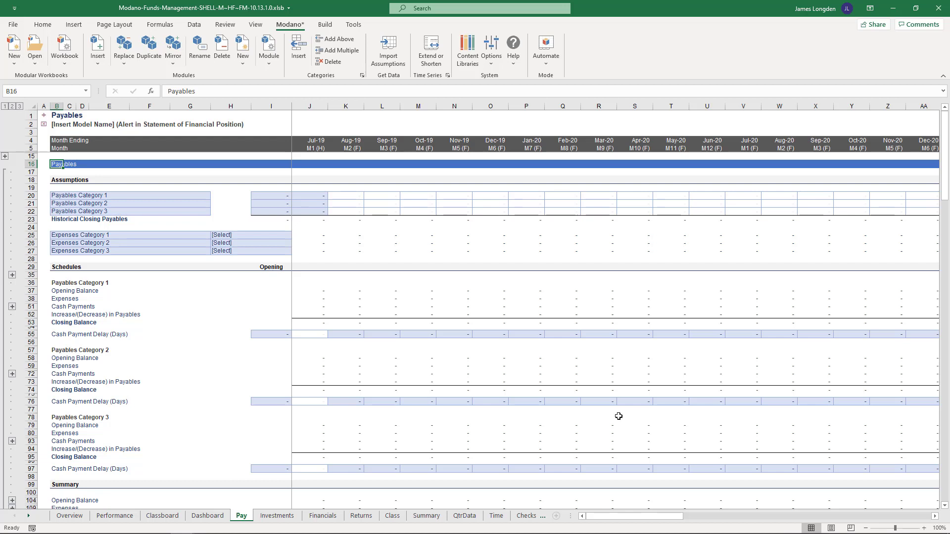
Delete the Payables module from the workbook together with its lookups.
{"action": "left_click", "coordinate": [222, 56]}
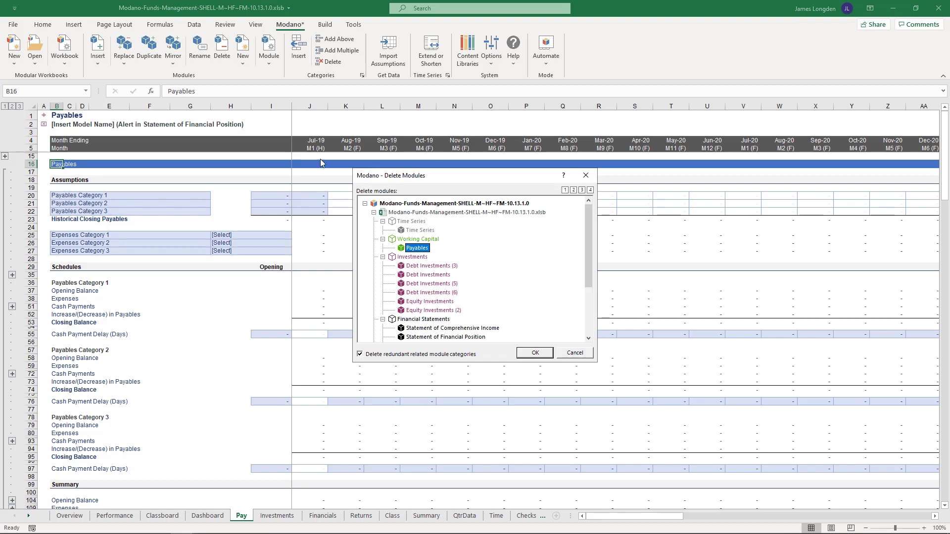
{"action": "left_click", "coordinate": [535, 353]}
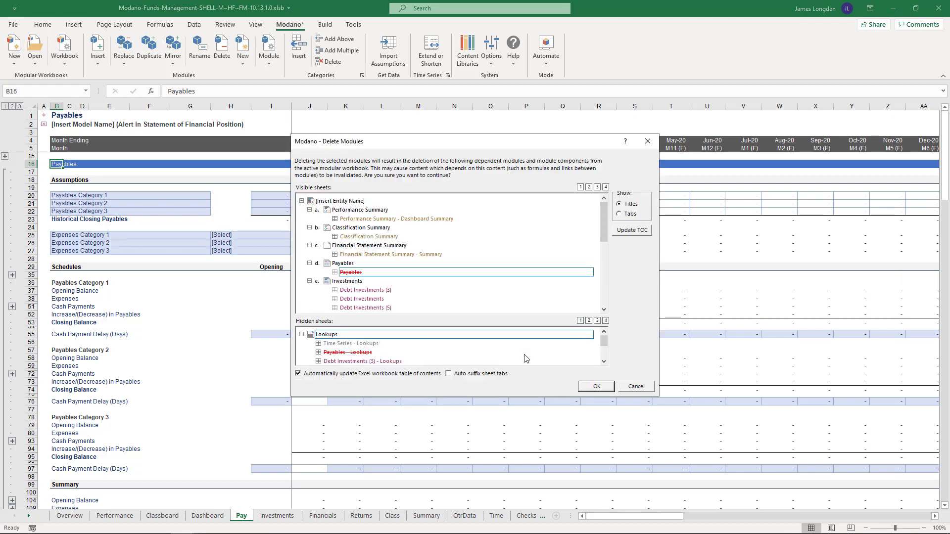
{"action": "left_click", "coordinate": [588, 386]}
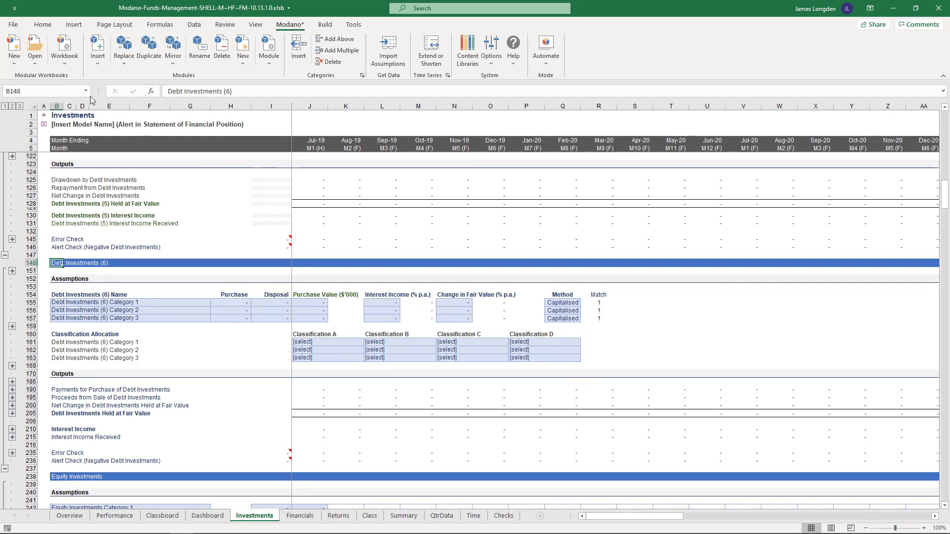
Open the Debt Investments (Drivers, Days, Categories Layout Section) module from the web as its own workbook and view its Assumptions sheet.
{"action": "left_click", "coordinate": [39, 63]}
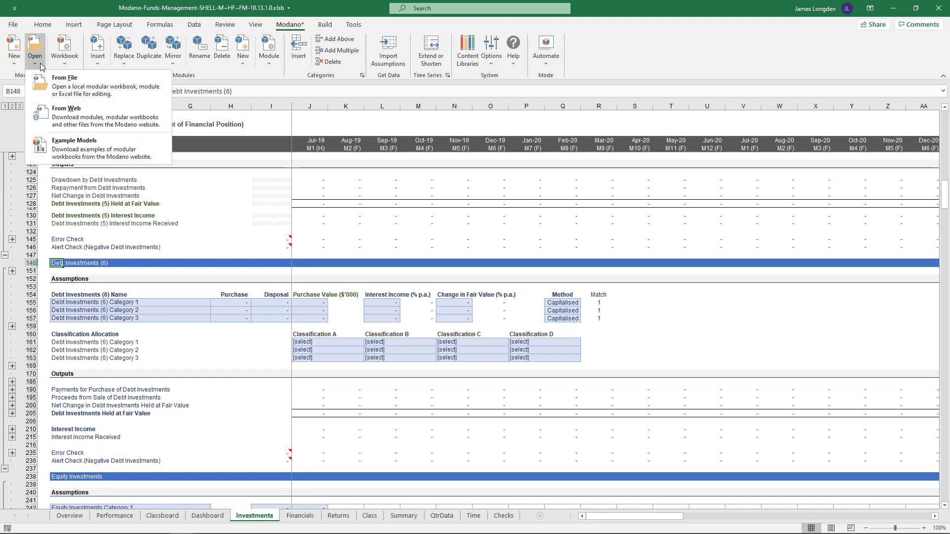
{"action": "left_click", "coordinate": [90, 111]}
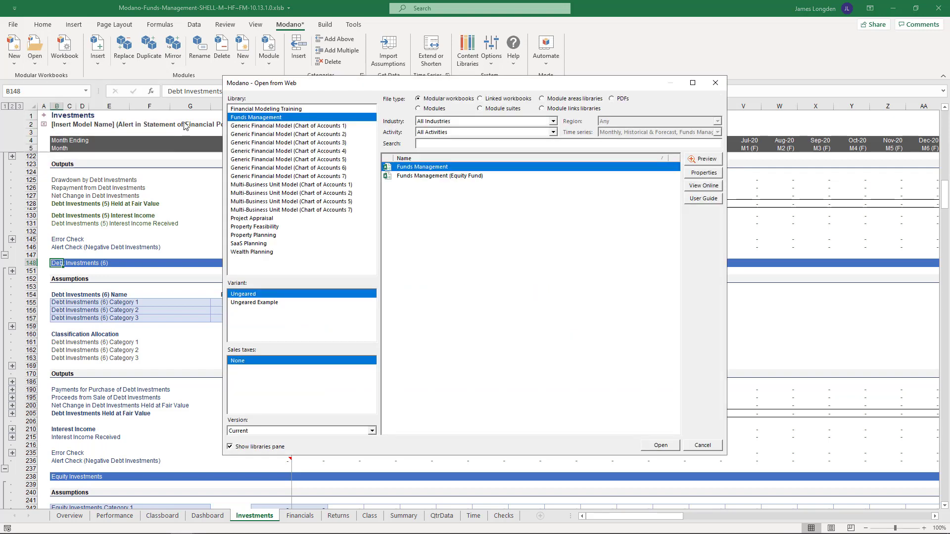
{"action": "left_click", "coordinate": [428, 110]}
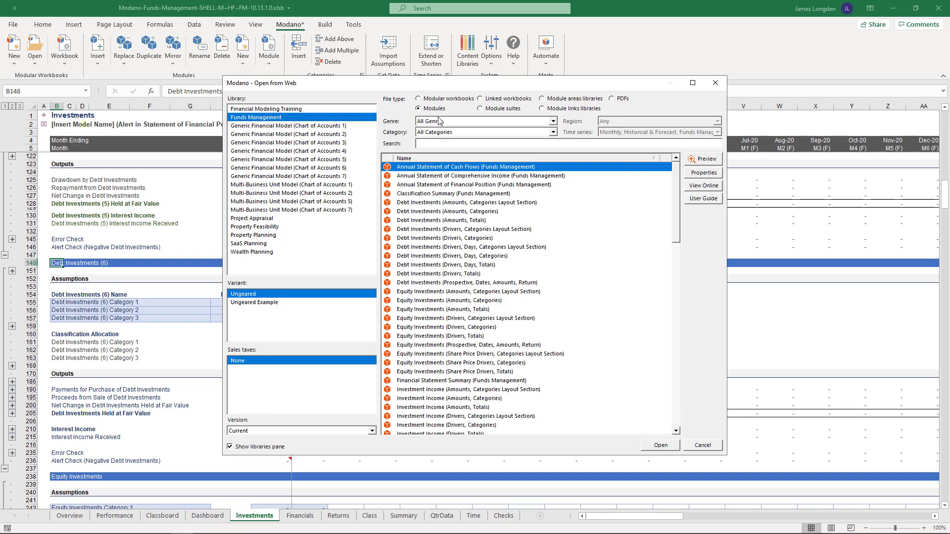
{"action": "left_click", "coordinate": [500, 248]}
{"action": "double_click", "coordinate": [499, 247]}
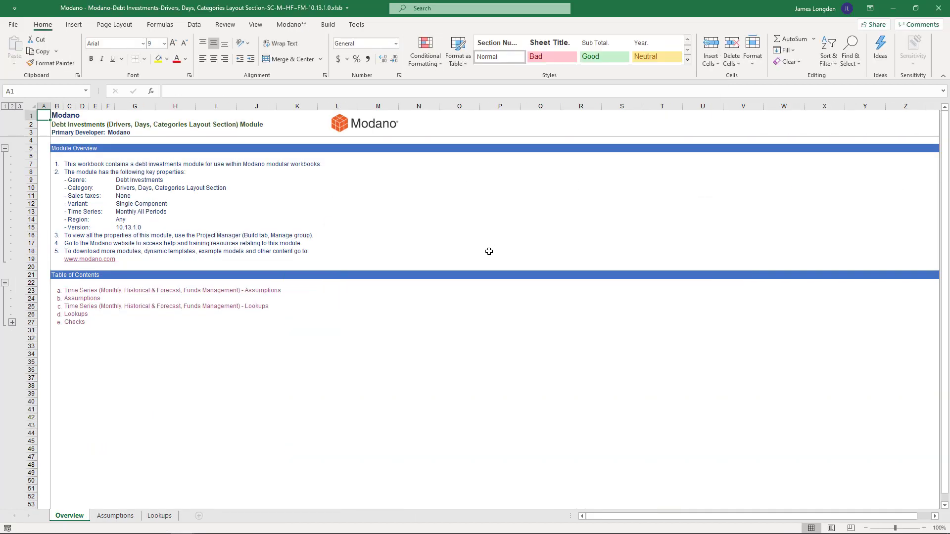
{"action": "left_click", "coordinate": [117, 516]}
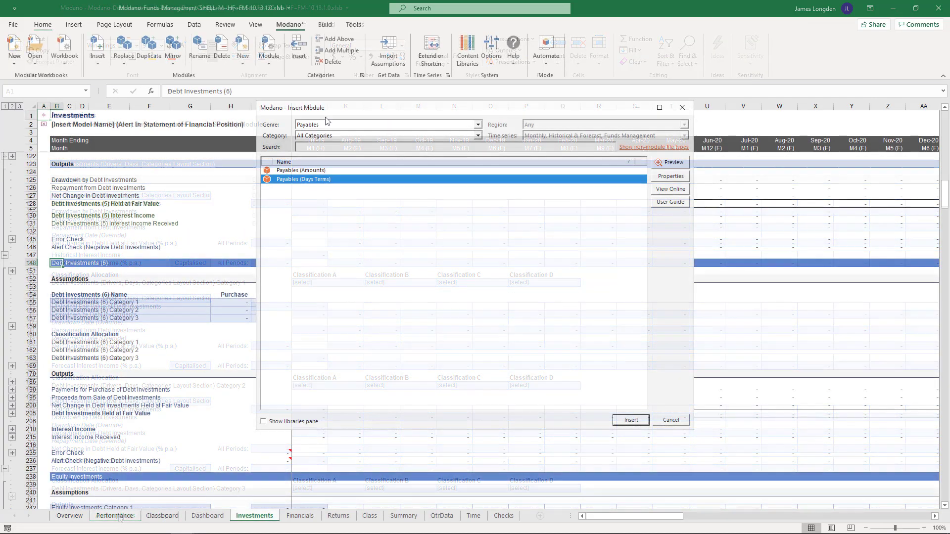
Insert the Unitholder Equity (Drivers, Categories) module from the web library and select its percentage assumption rows 53 to 71.
{"action": "left_click", "coordinate": [331, 125]}
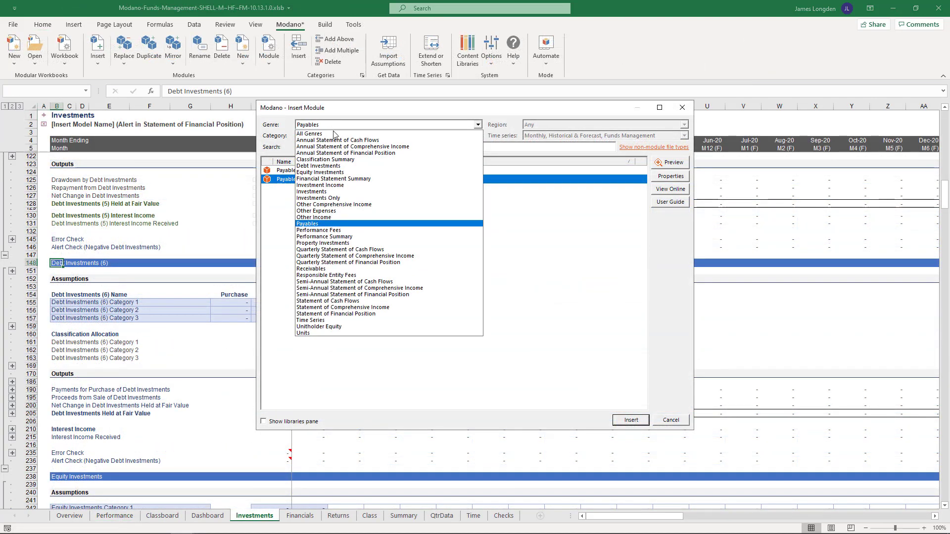
{"action": "left_click", "coordinate": [389, 327]}
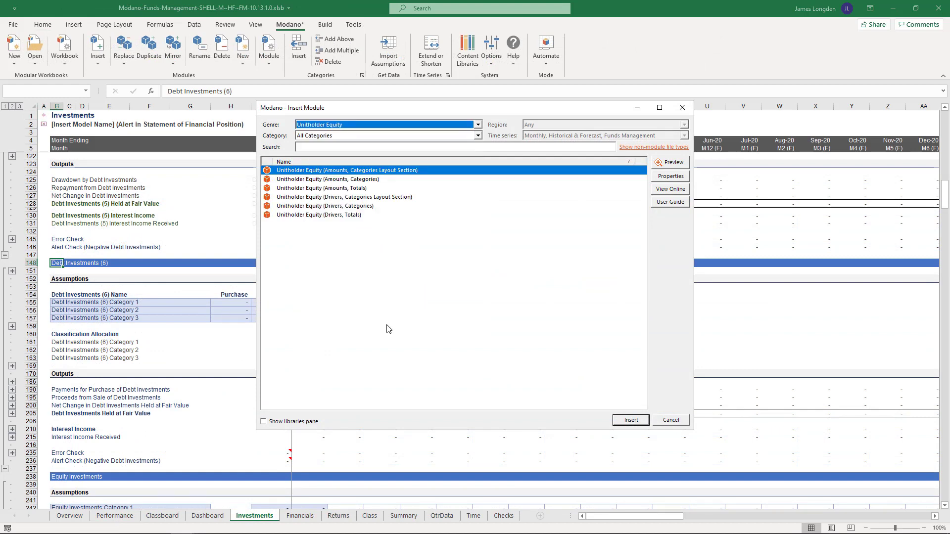
{"action": "left_click", "coordinate": [351, 210]}
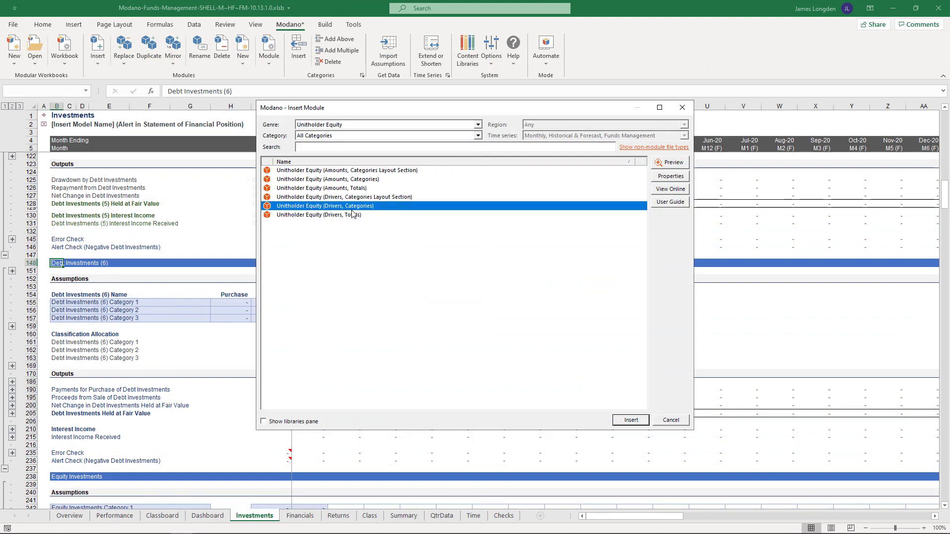
{"action": "left_click", "coordinate": [631, 420]}
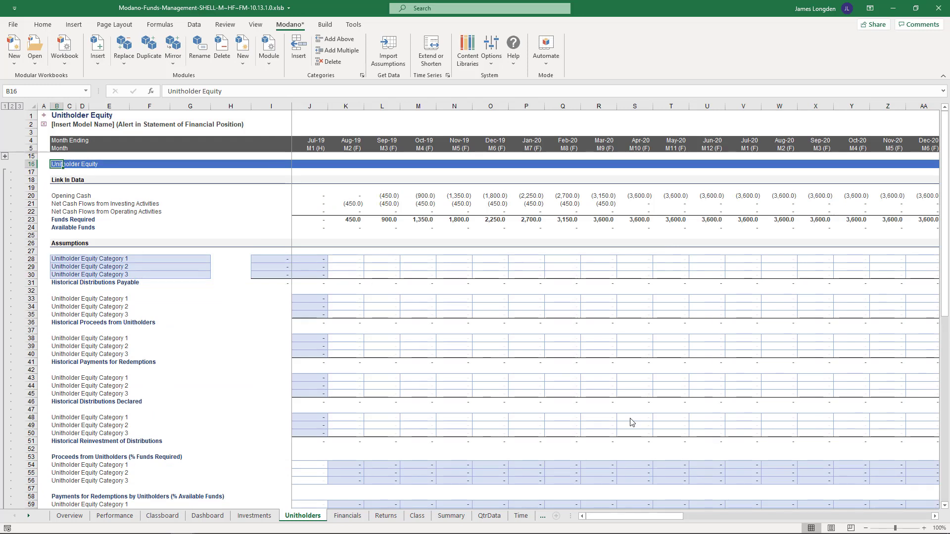
{"action": "scroll", "coordinate": [631, 422], "scroll_direction": "down", "scroll_amount": 5}
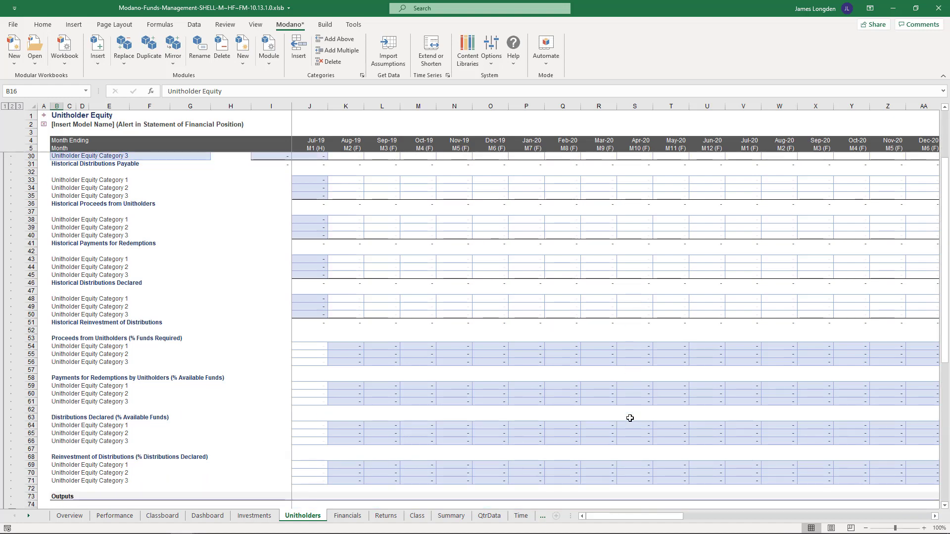
{"action": "left_click_drag", "start_coordinate": [31, 338], "coordinate": [30, 481]}
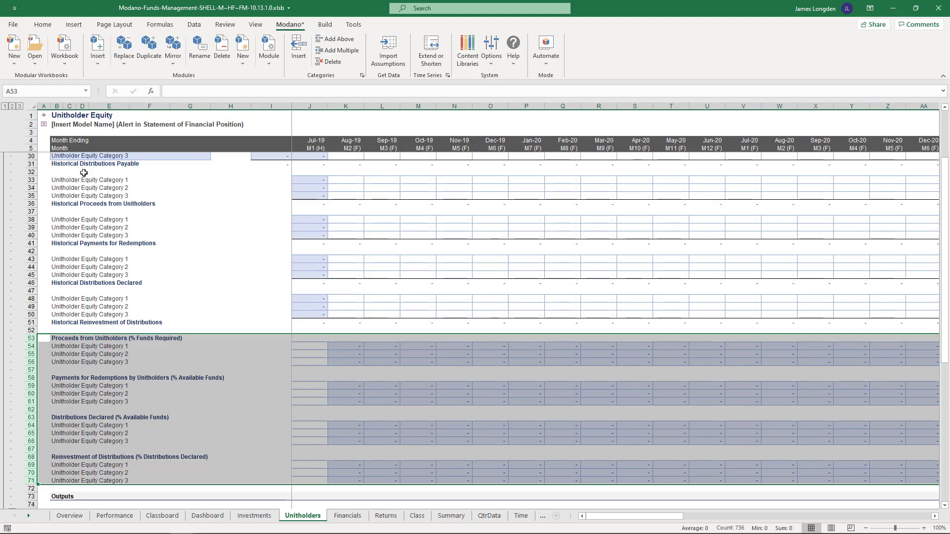
Insert the Units (Drivers, Totals) module from the web library.
{"action": "left_click", "coordinate": [103, 65]}
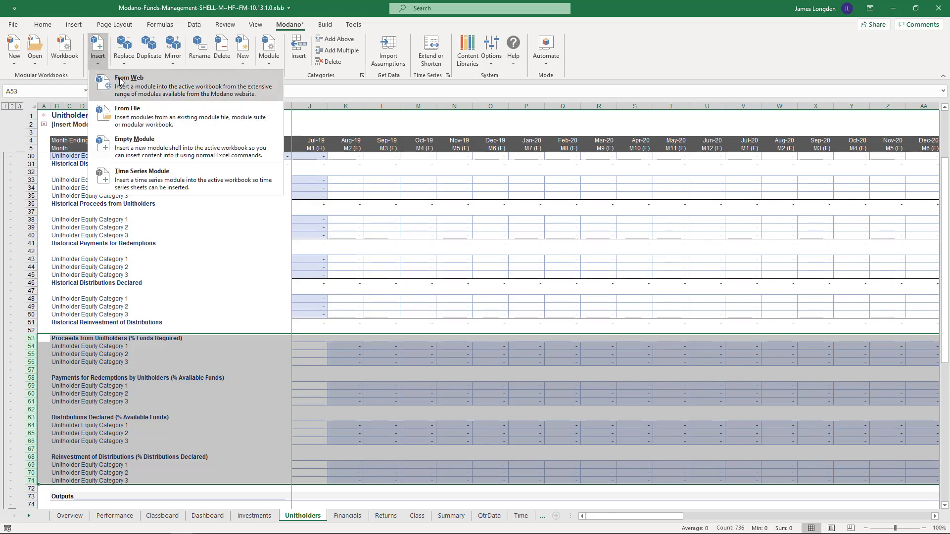
{"action": "left_click", "coordinate": [120, 78]}
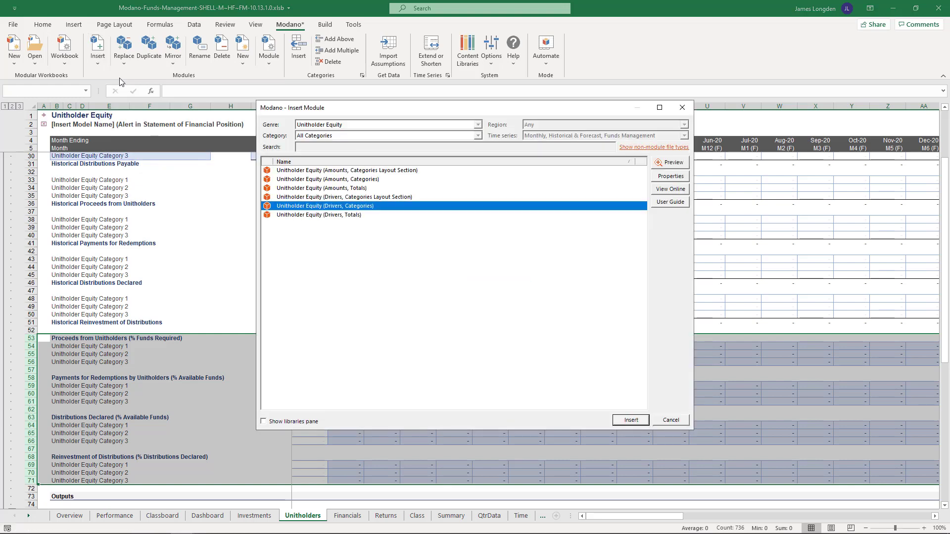
{"action": "left_click", "coordinate": [325, 125]}
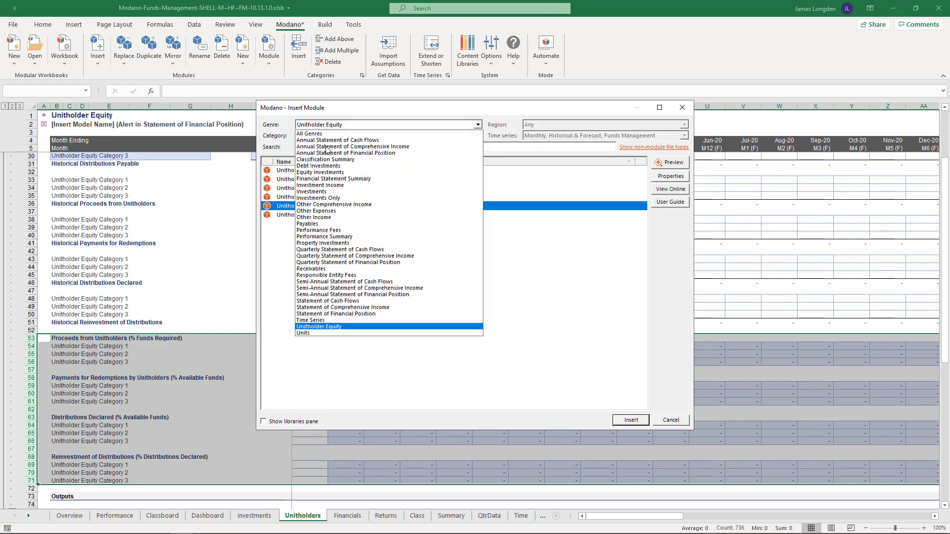
{"action": "left_click", "coordinate": [326, 333]}
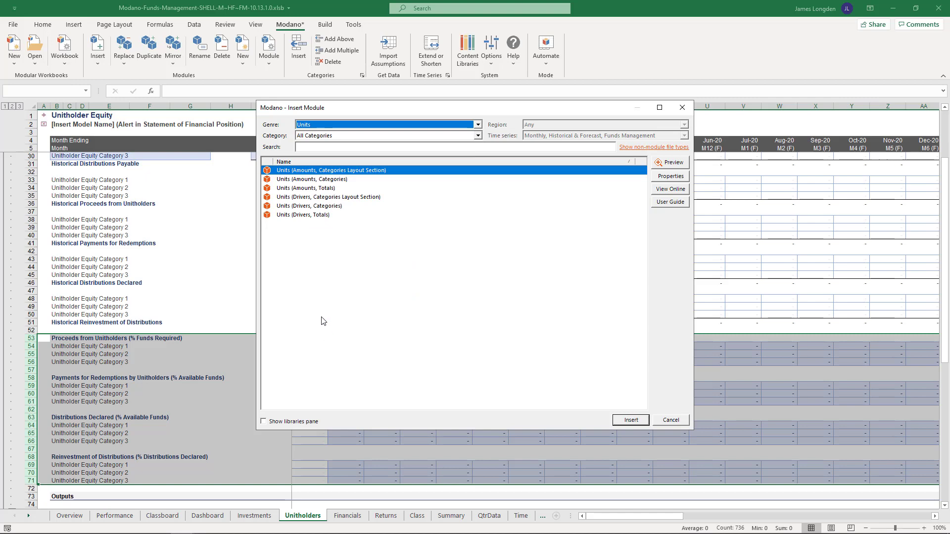
{"action": "left_click", "coordinate": [319, 216]}
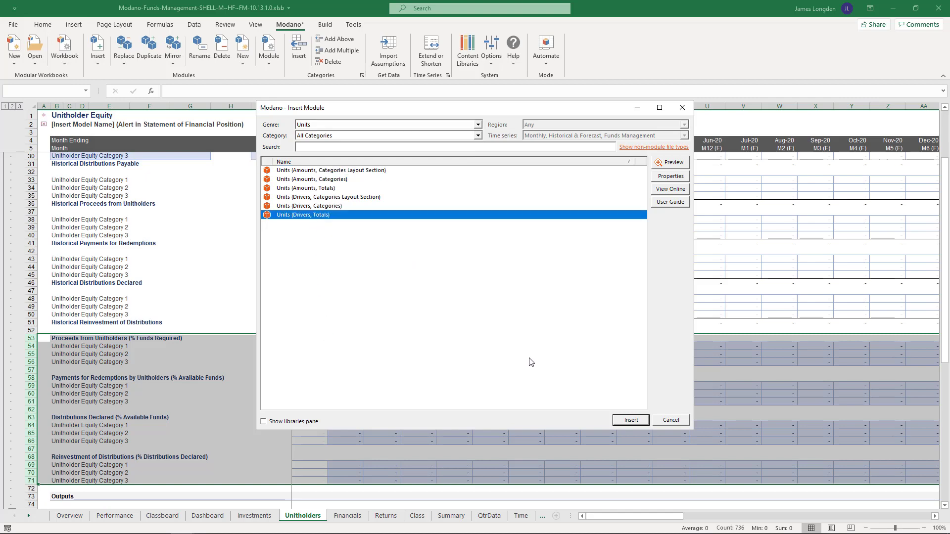
{"action": "left_click", "coordinate": [630, 420]}
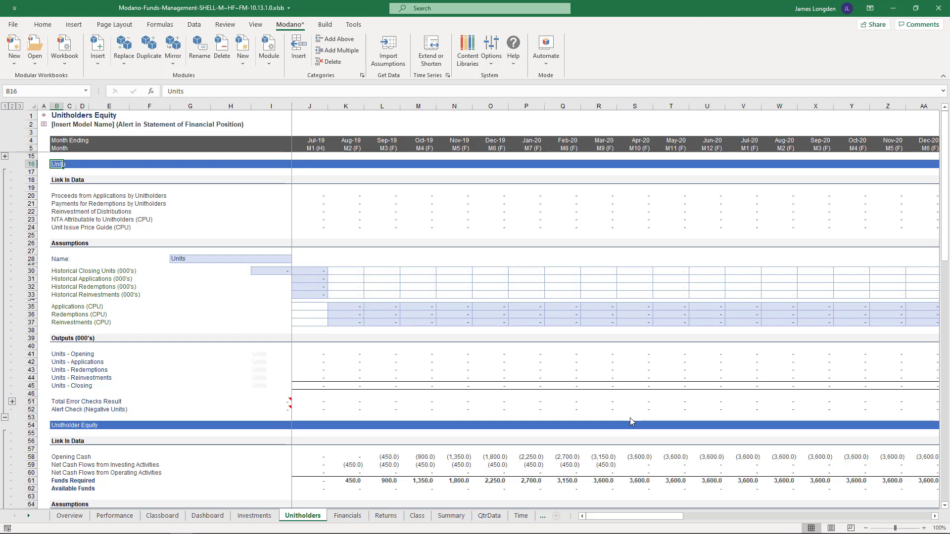
Open the Funds Management (Debt Fund) example model and show its Performance sheet with the ribbon collapsed.
{"action": "left_click", "coordinate": [34, 55]}
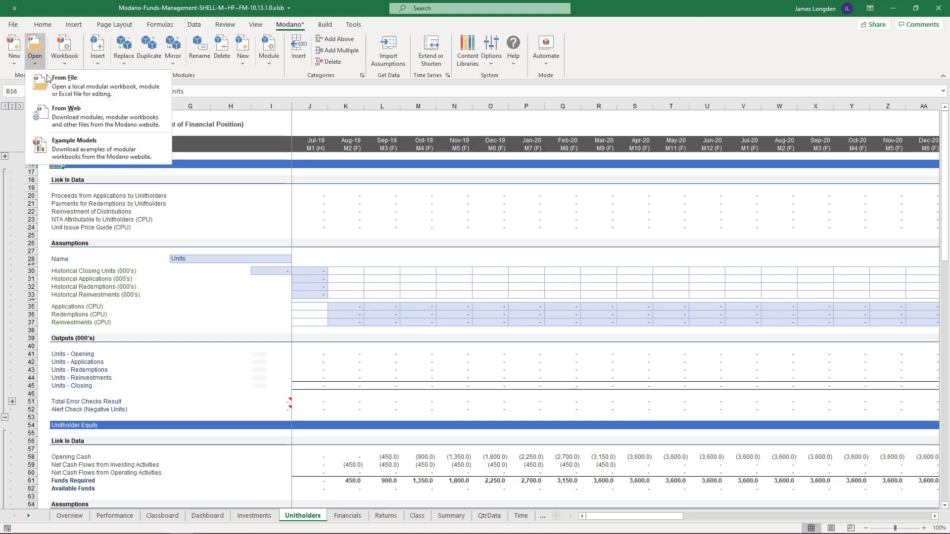
{"action": "left_click", "coordinate": [87, 148]}
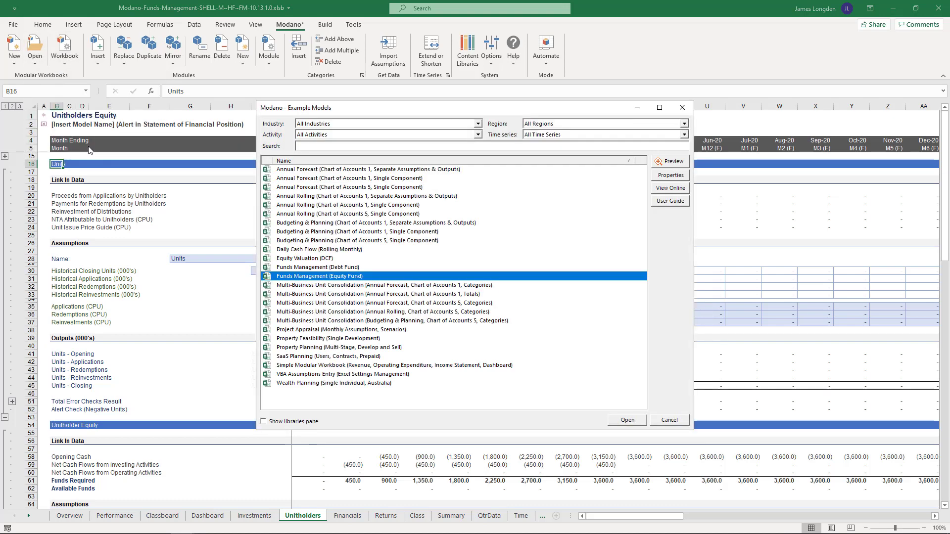
{"action": "left_click", "coordinate": [282, 267]}
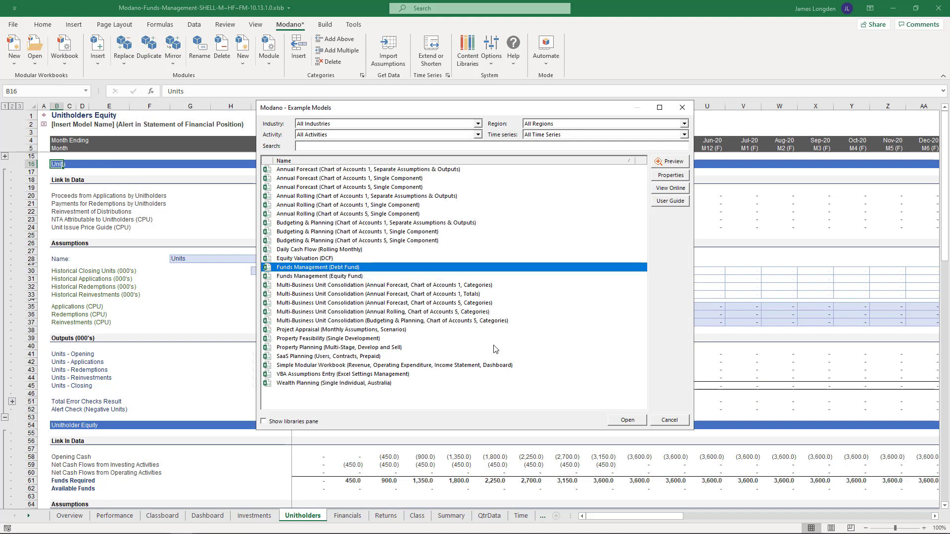
{"action": "left_click", "coordinate": [624, 421]}
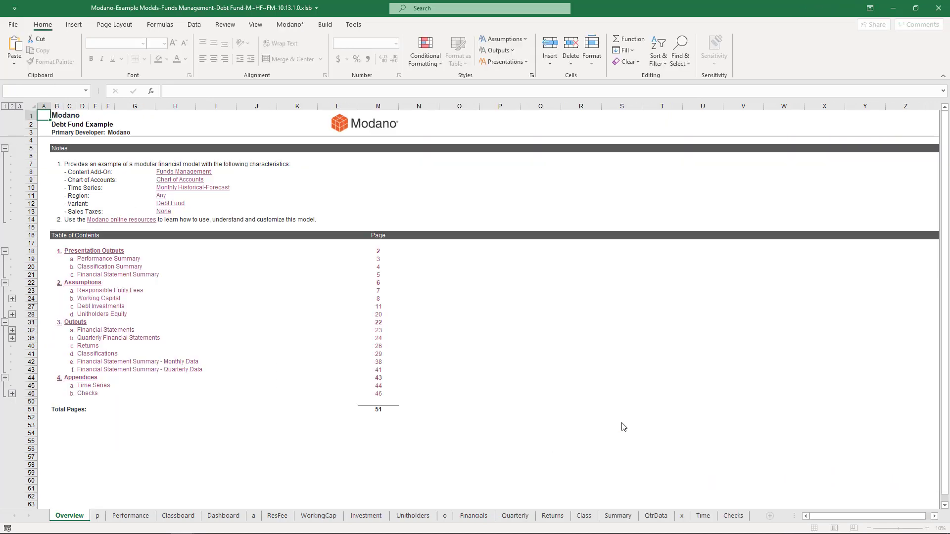
{"action": "left_click", "coordinate": [130, 516]}
{"action": "key", "text": "ctrl+F1"}
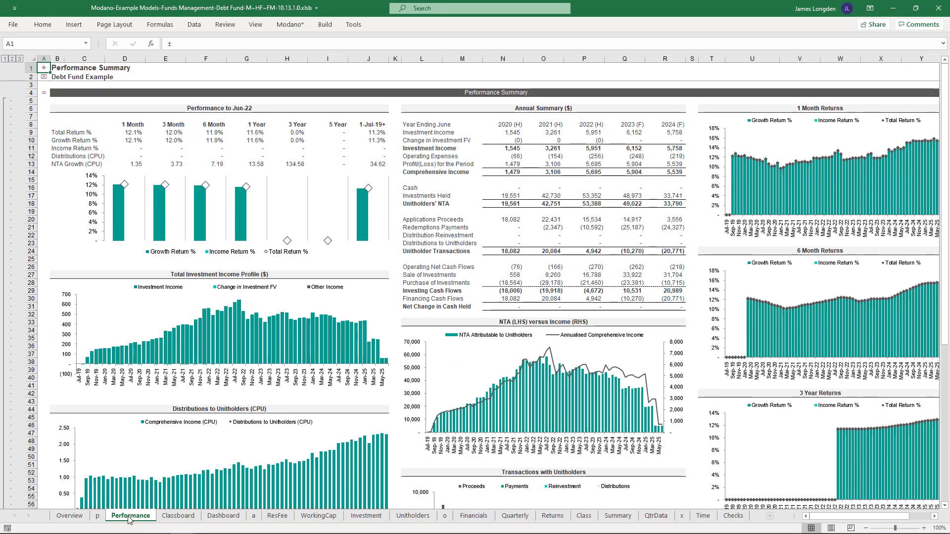